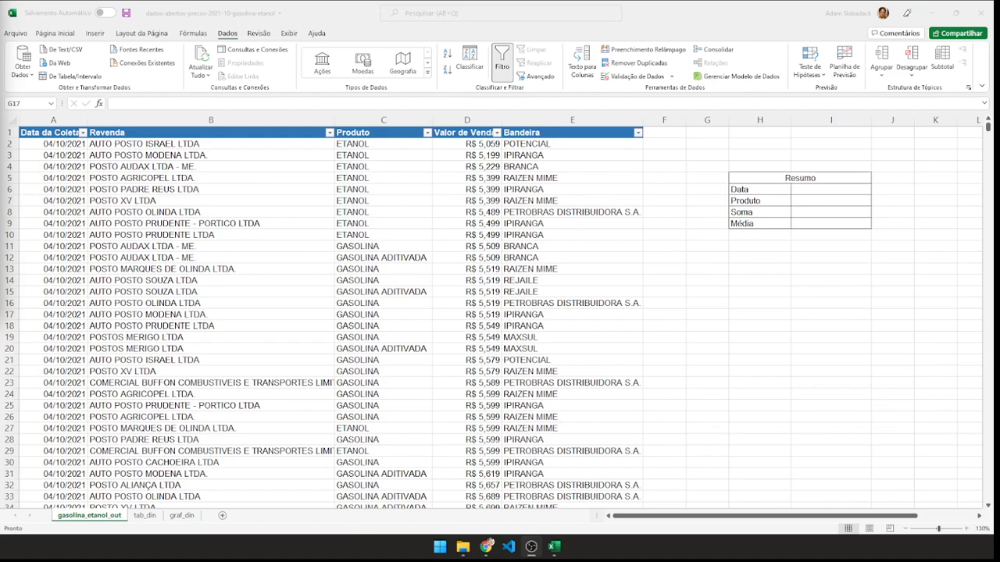
left_click(306, 302)
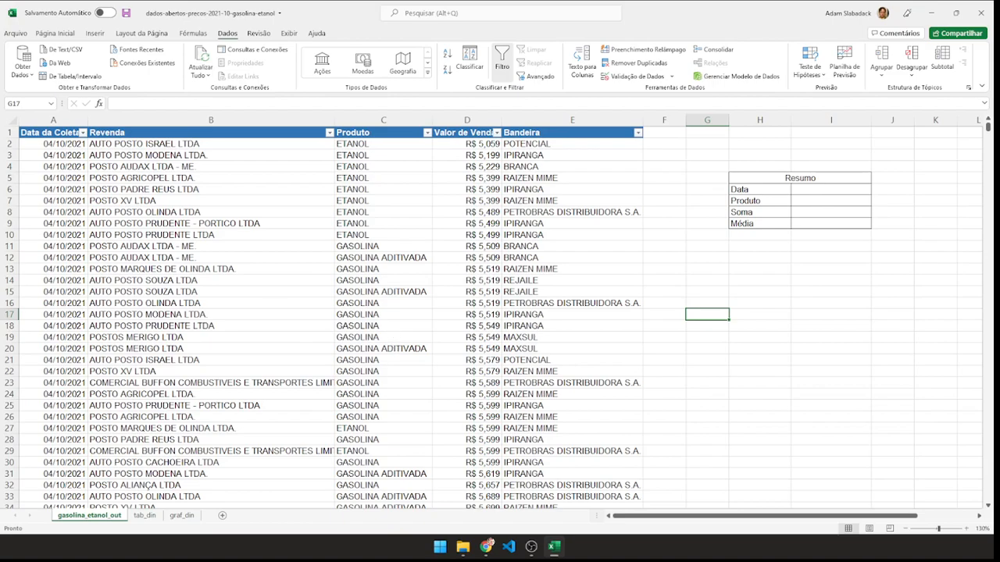
key("alt+Tab")
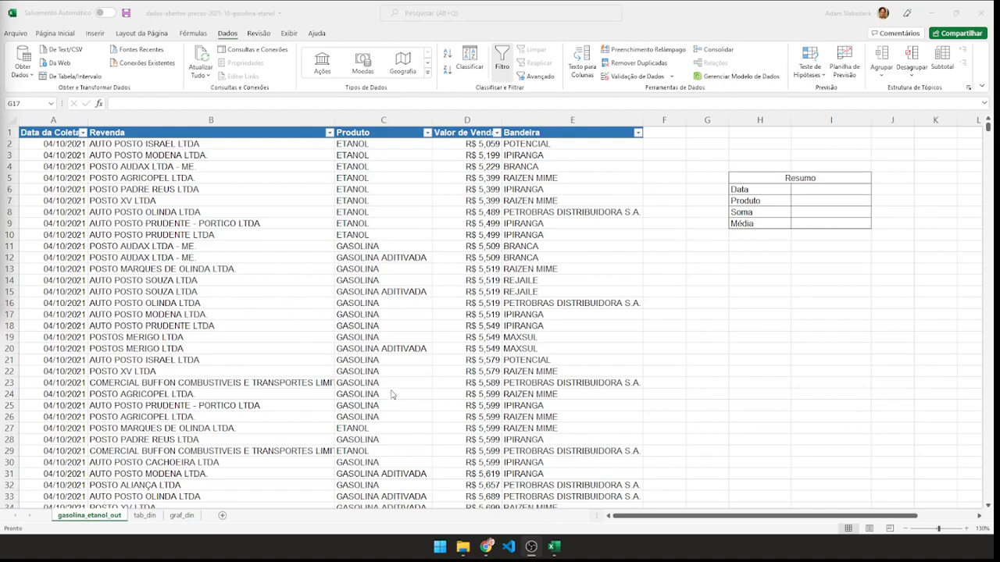
Try to enter the SOMA formula without any arguments in cell I19, below the Resumo table
left_click(966, 529)
left_click(967, 528)
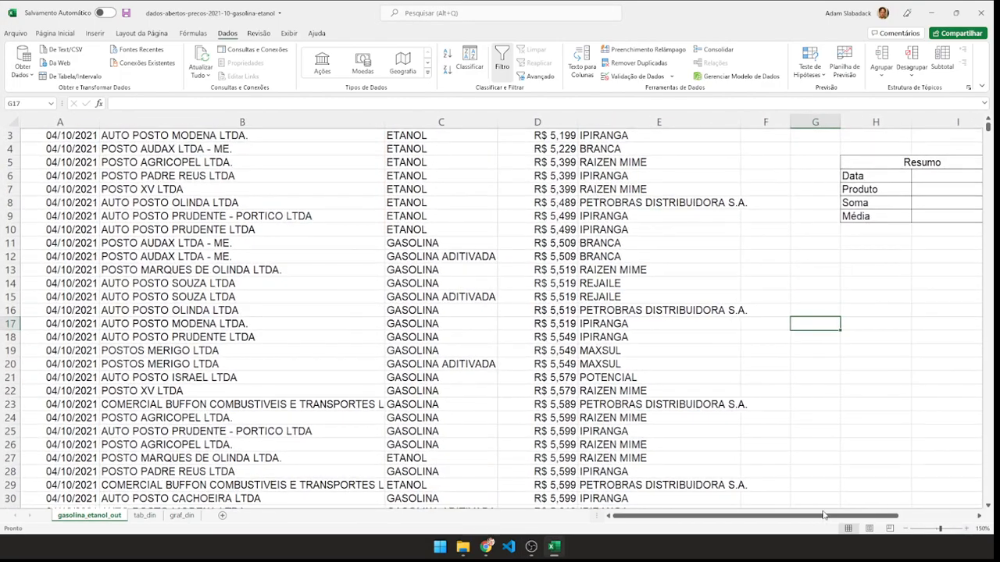
left_click_drag(727, 517, 783, 516)
left_click(437, 352)
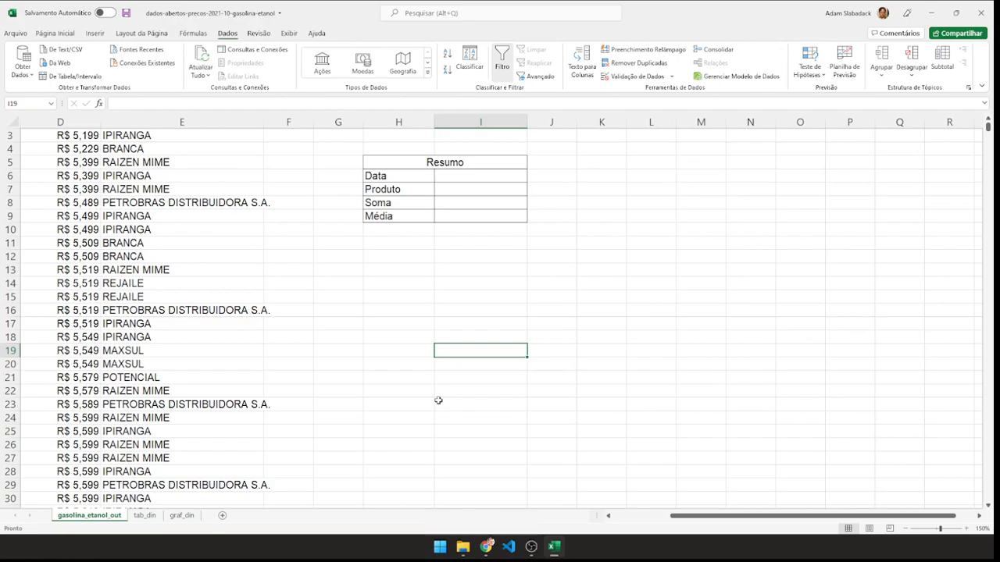
type("=")
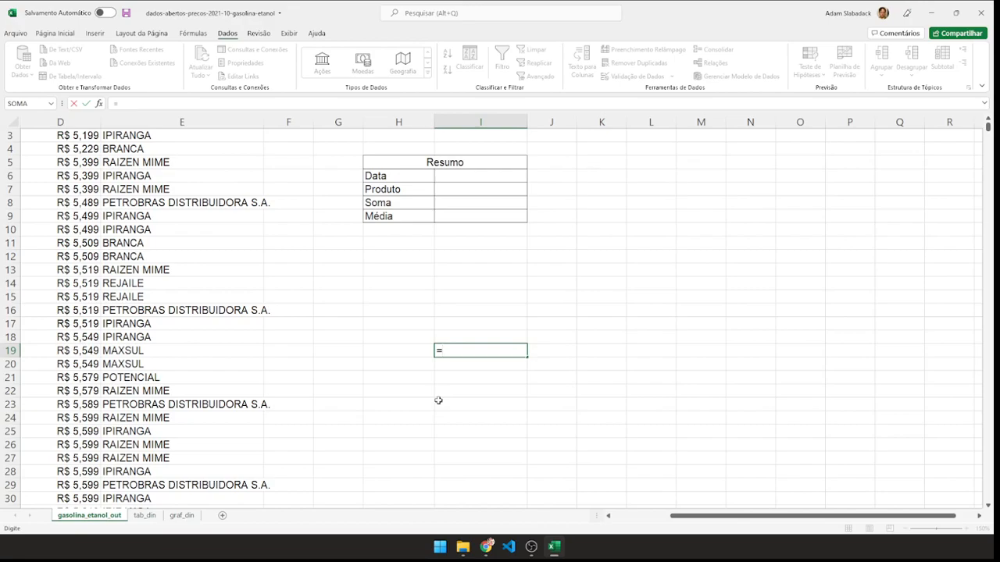
type("S")
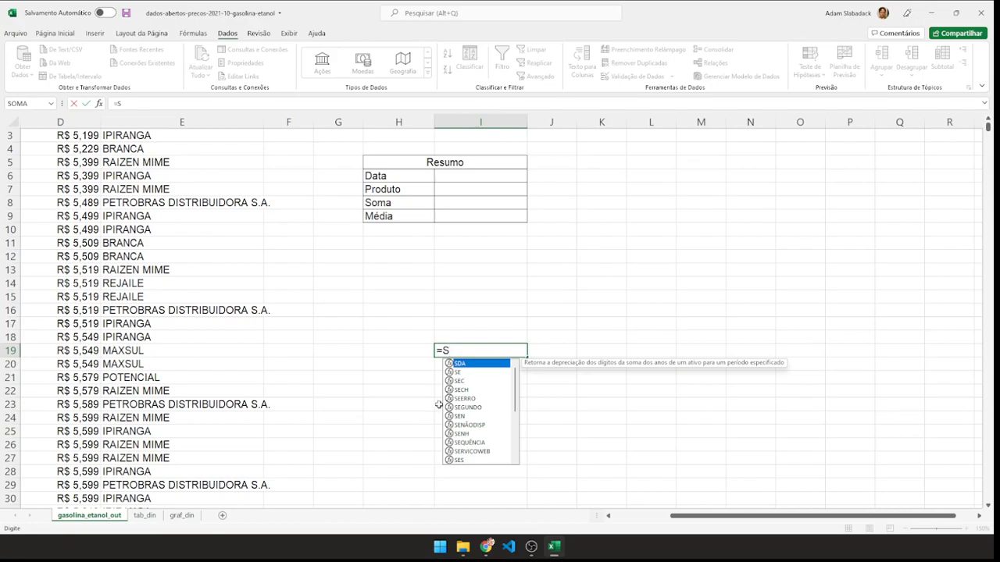
type("OMA")
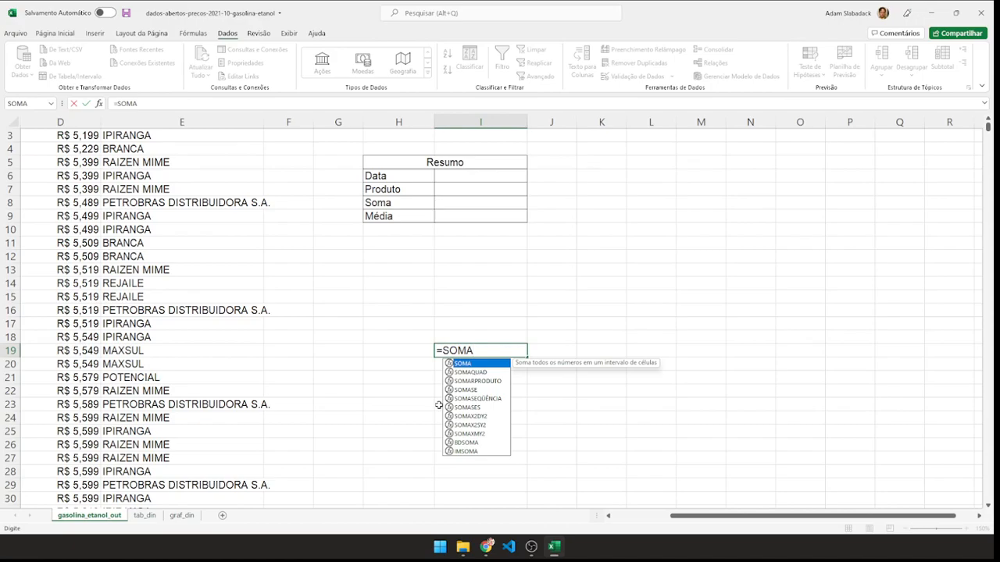
type("(")
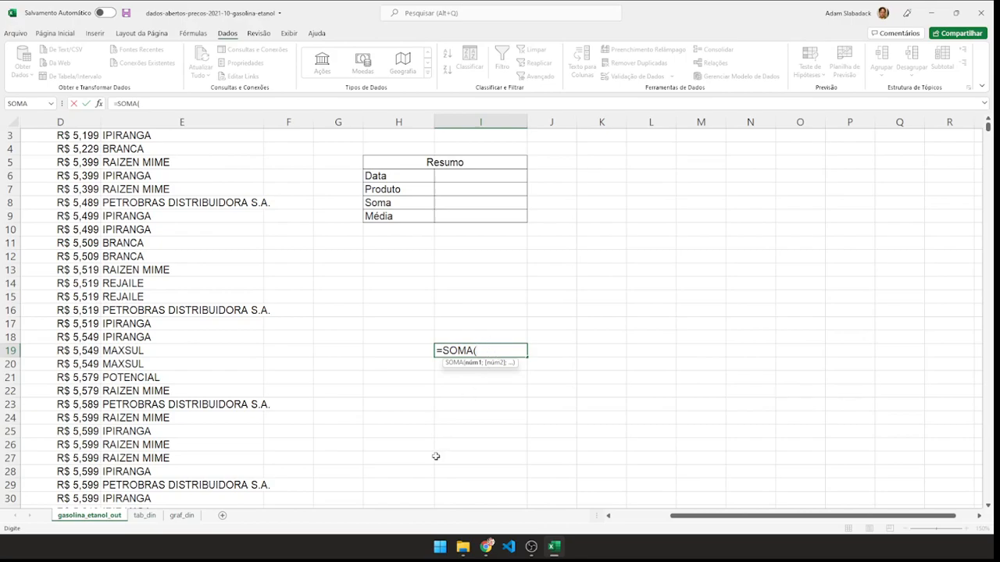
type(")")
key("Return")
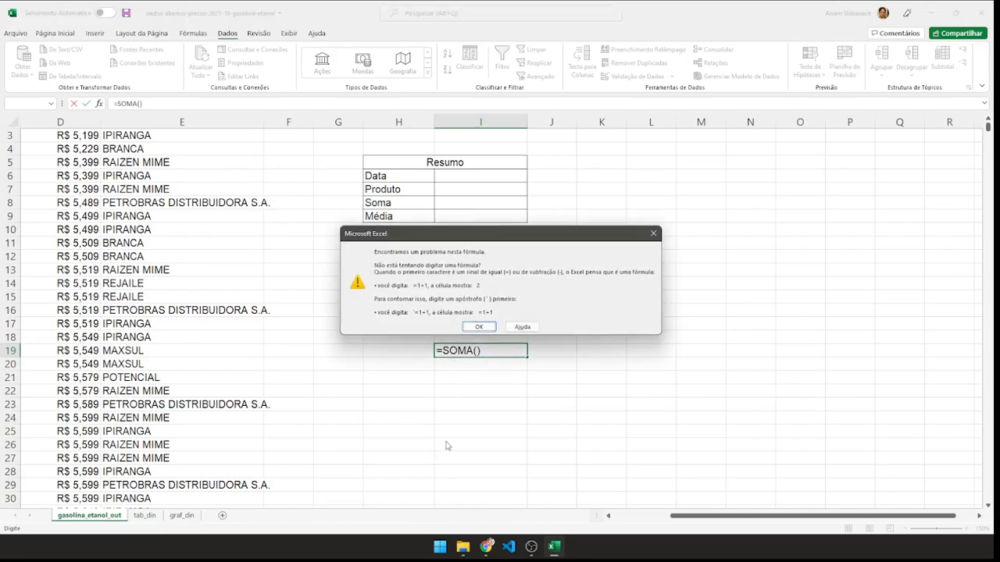
left_click(478, 327)
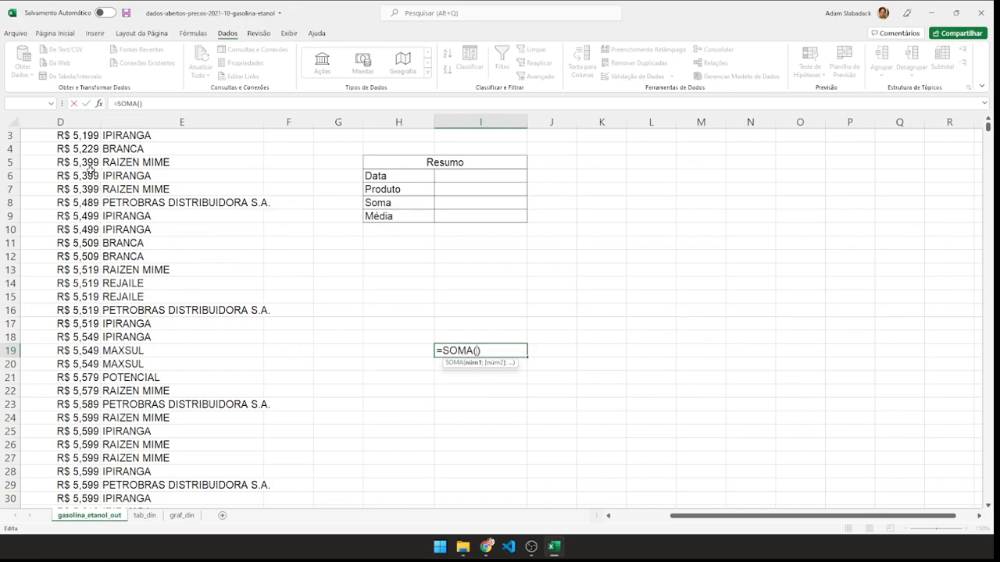
Complete the SOMA formula in I19 with the range D4:D8 and compare it with those cells' sum
left_click(86, 149)
left_click_drag(86, 150, 82, 205)
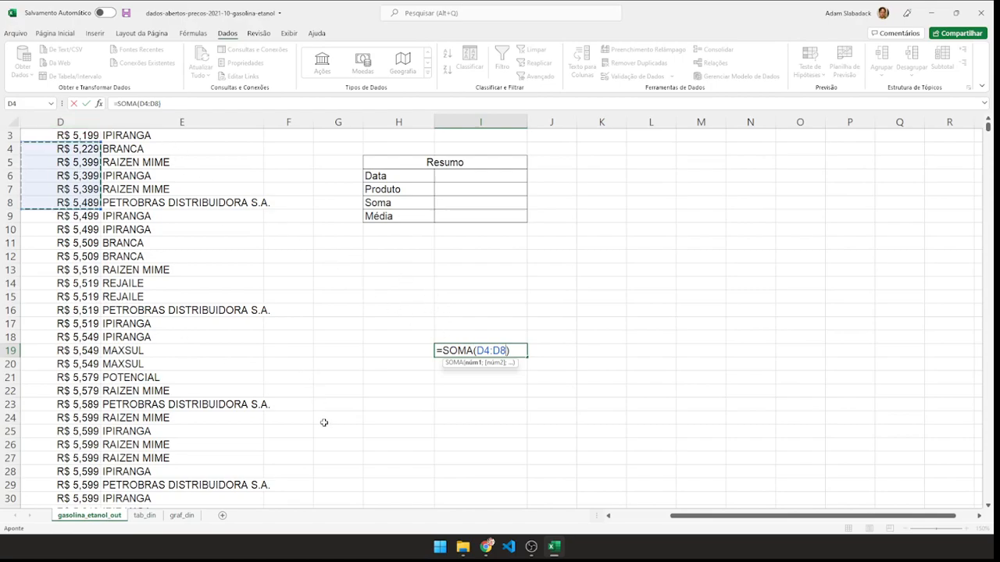
key("Return")
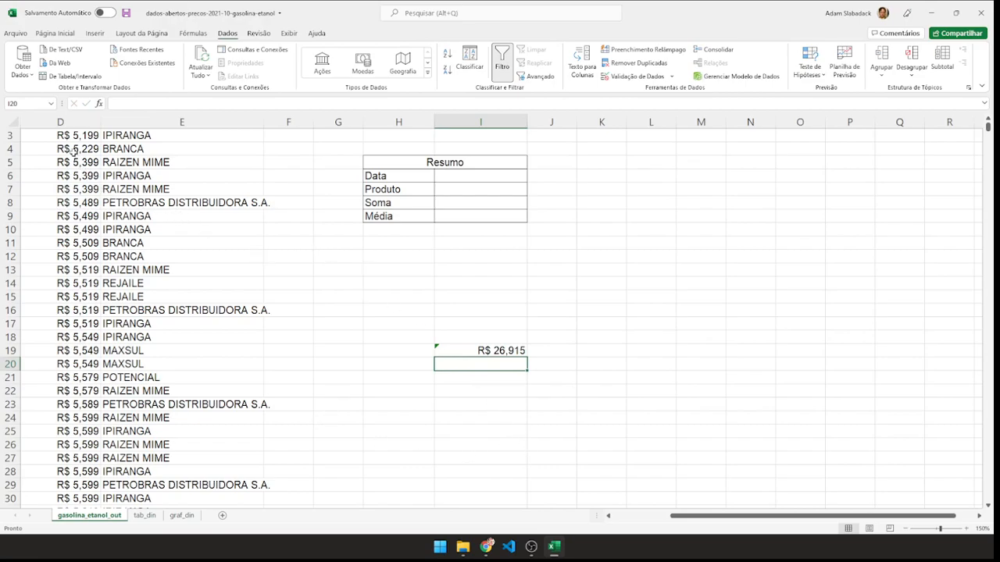
left_click_drag(74, 150, 71, 202)
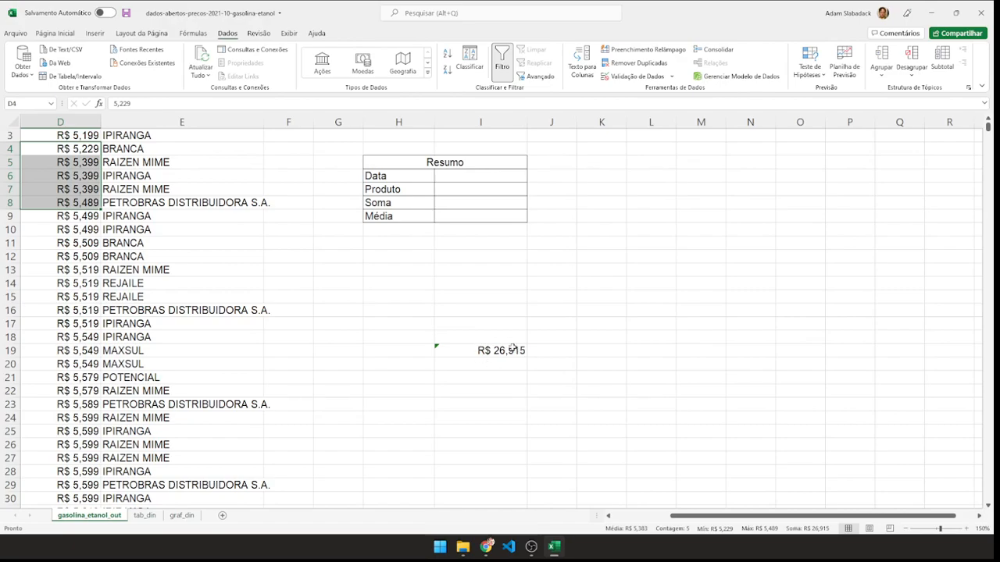
left_click(498, 351)
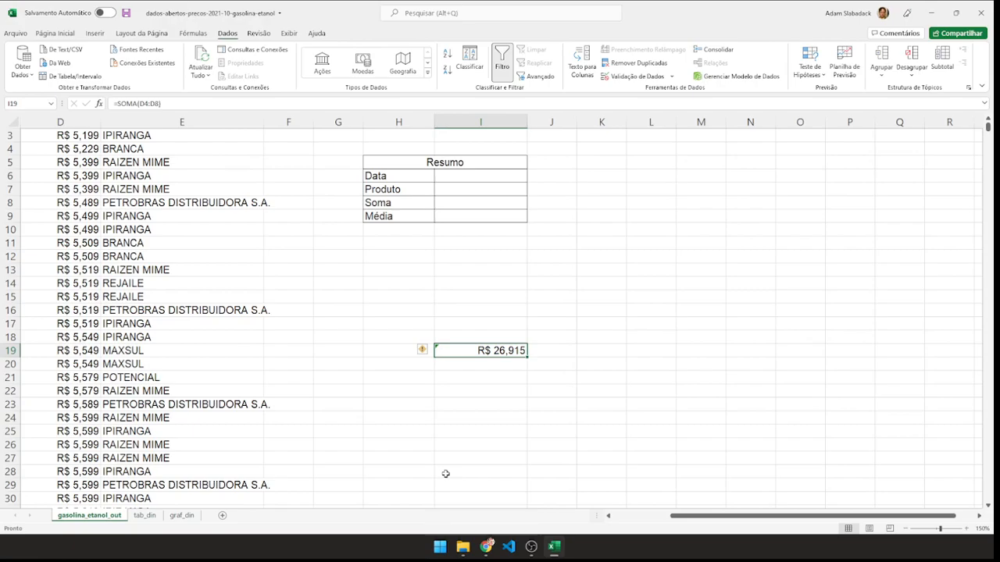
Edit the SOMA formula in I19 so that its range is D4:D10
left_click(467, 428)
left_click(474, 356)
key("F2")
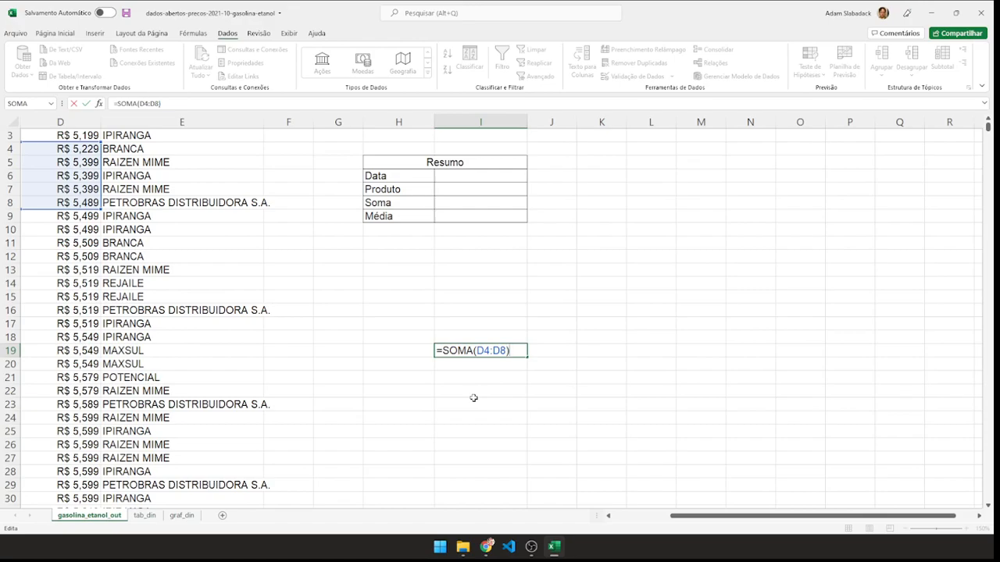
left_click(503, 350)
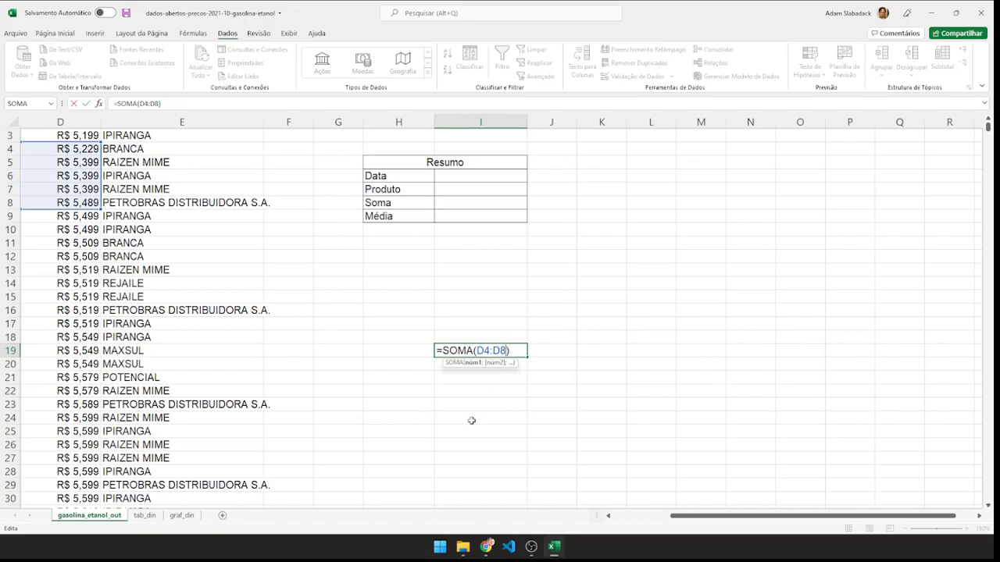
key("BackSpace")
type("10")
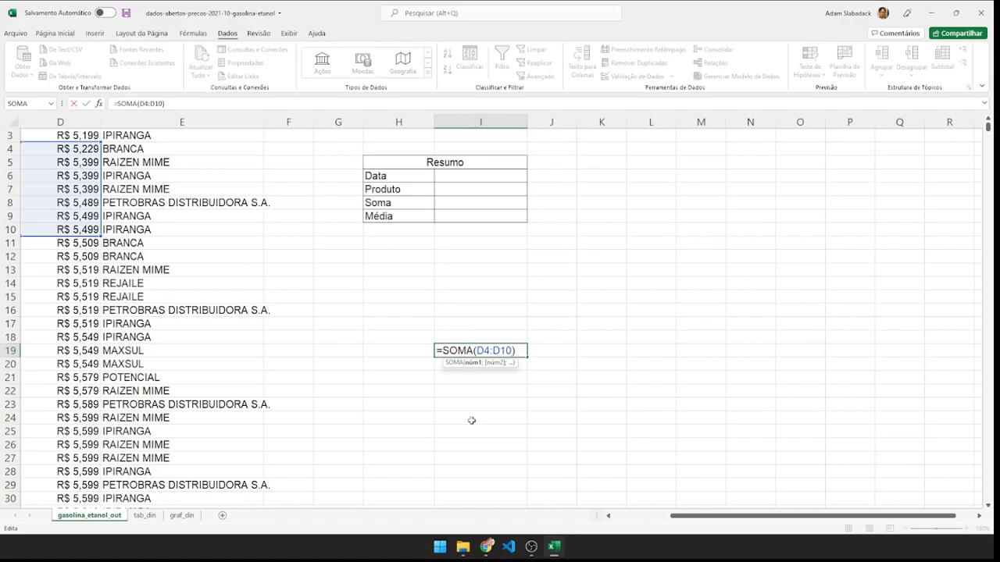
key("Return")
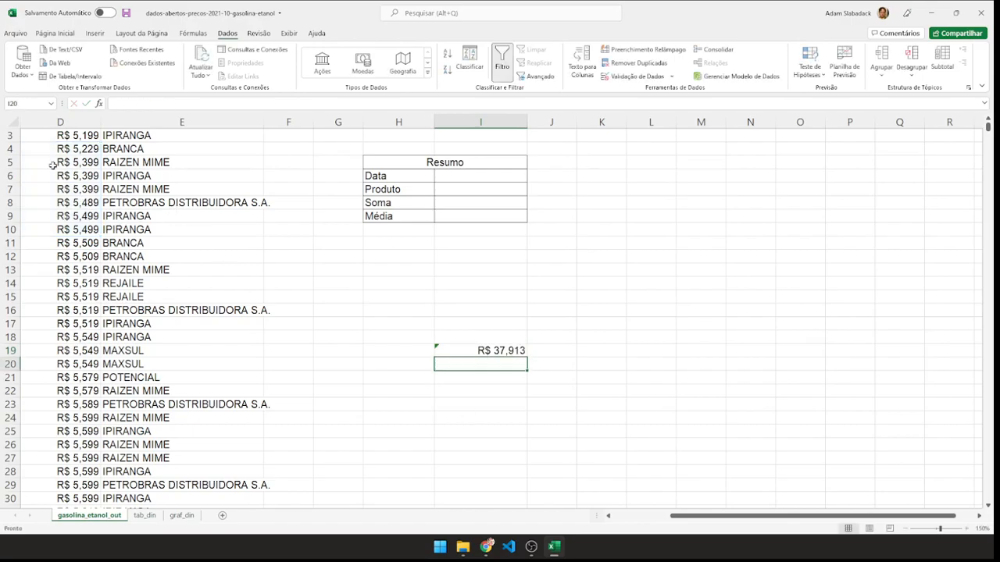
Review the range used by the SOMA formula in I19 and clear the cell
left_click(455, 351)
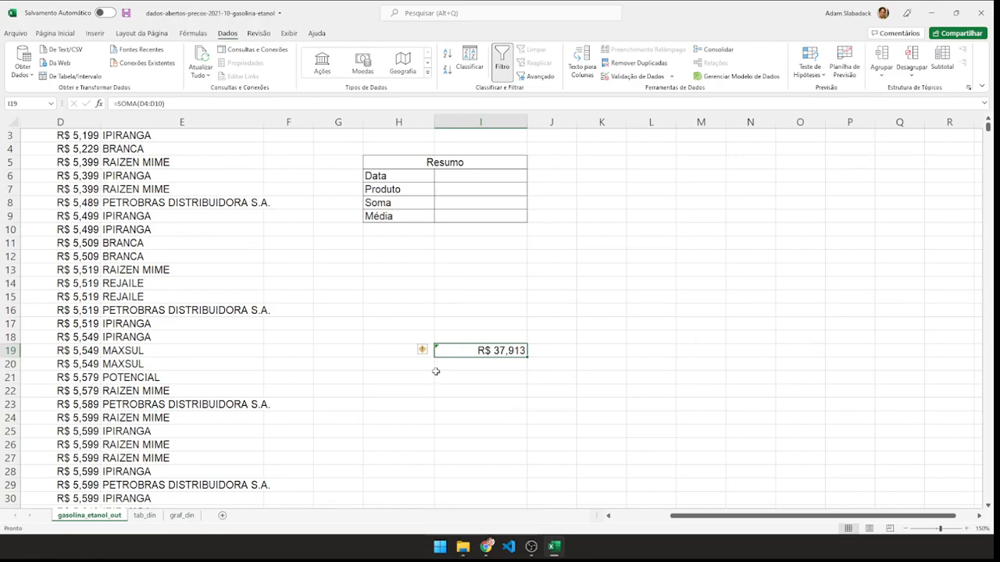
key("F2")
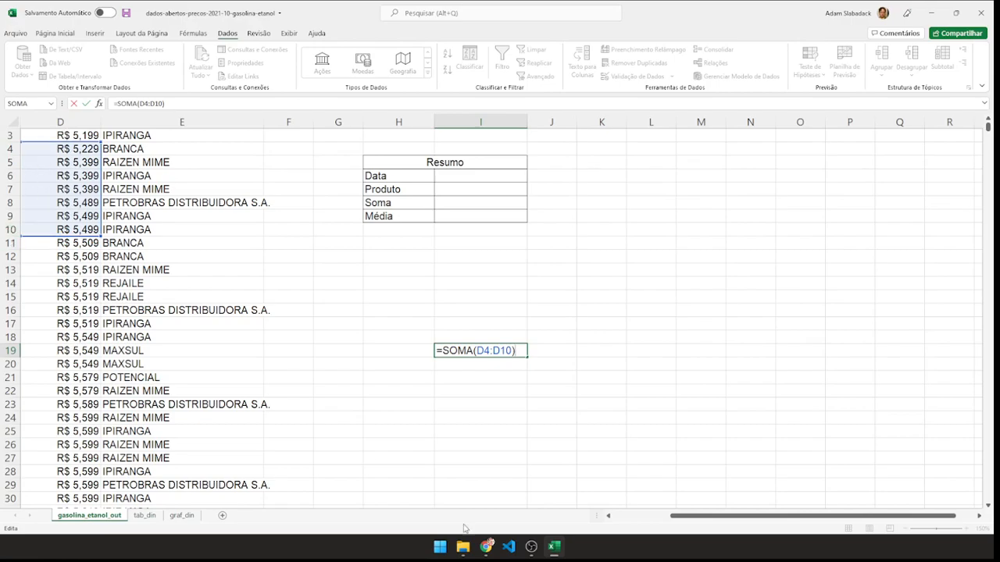
key("Return")
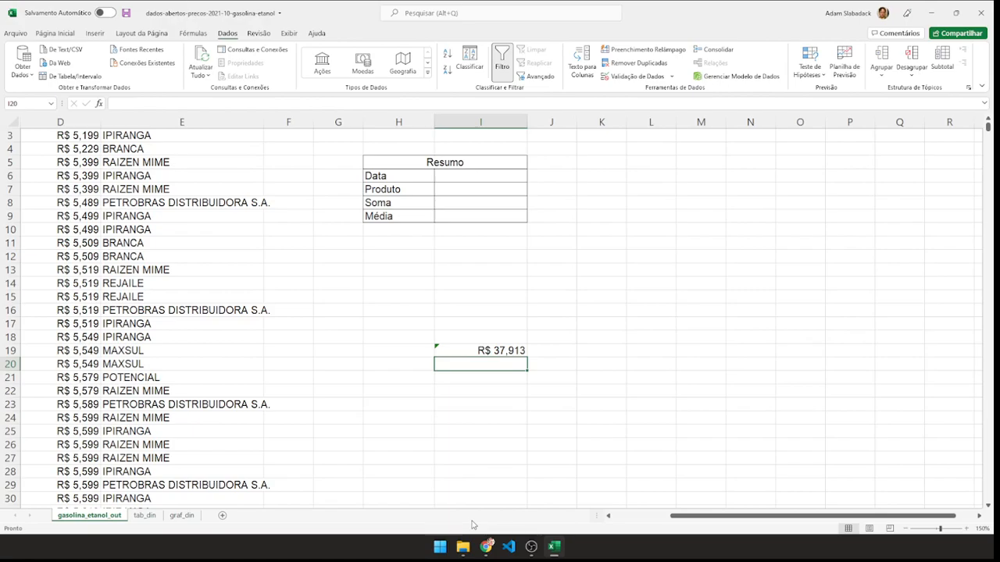
key("Up")
key("Delete")
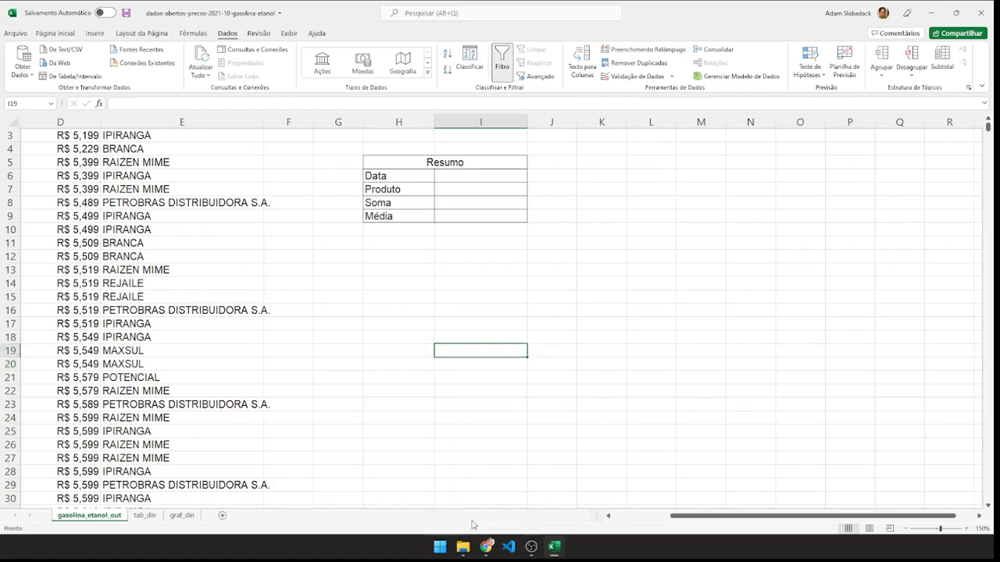
Enter MÉDIA() in cell I19 without a leading equals sign
type("MÉDIA")
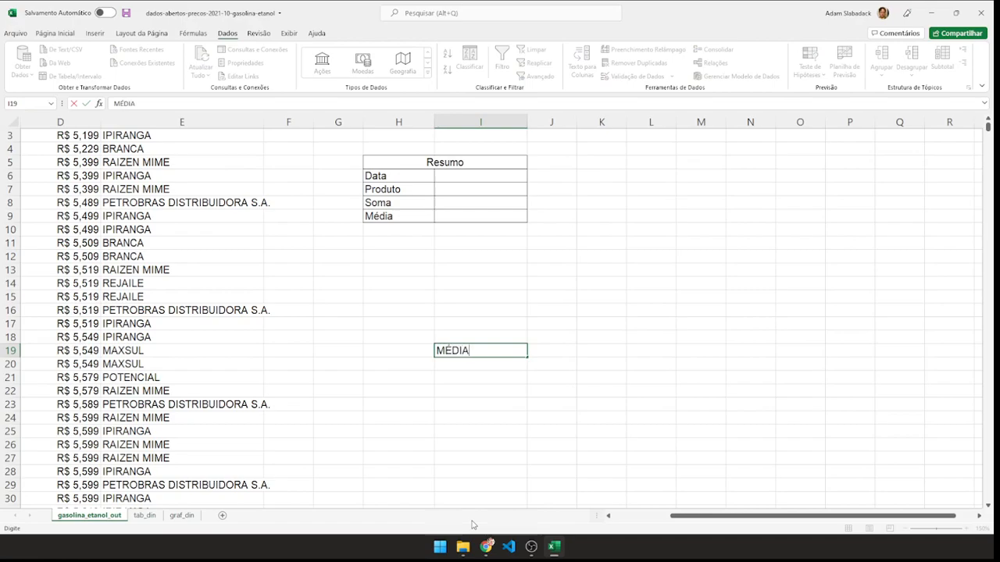
type("(")
type(")")
key("Return")
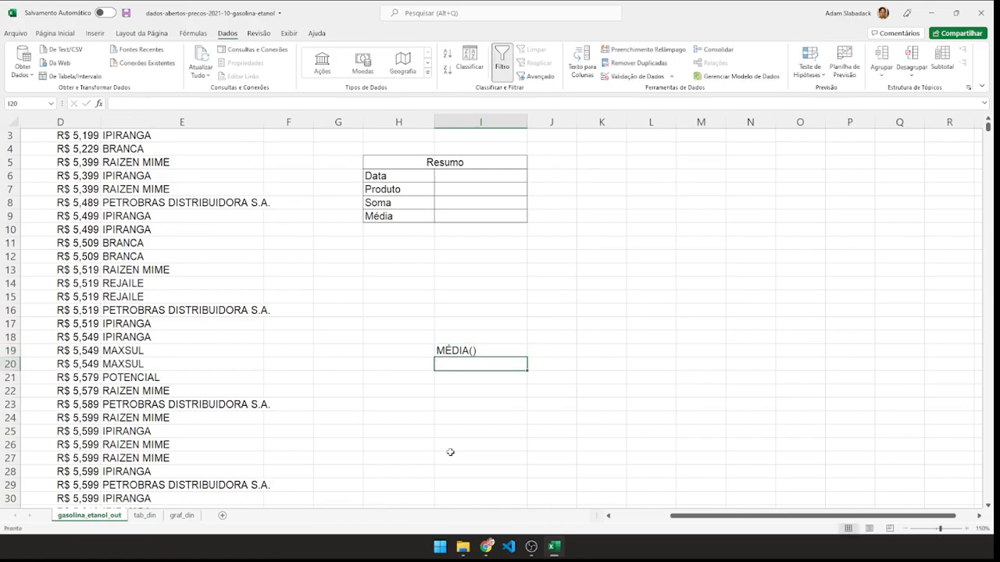
Replace the text in I19 with the formula =MÉDIA(D4:D13)
left_click(466, 352)
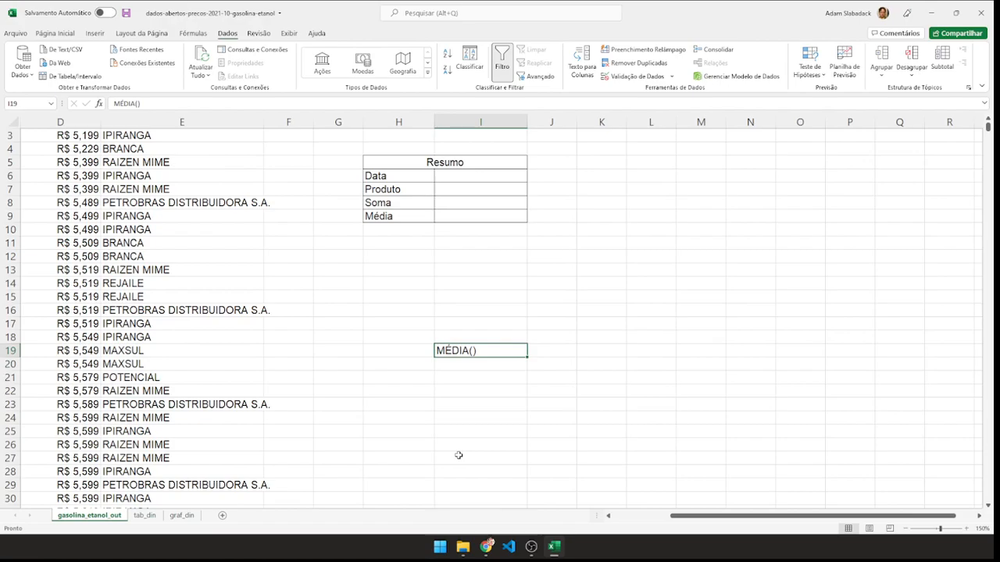
type("=")
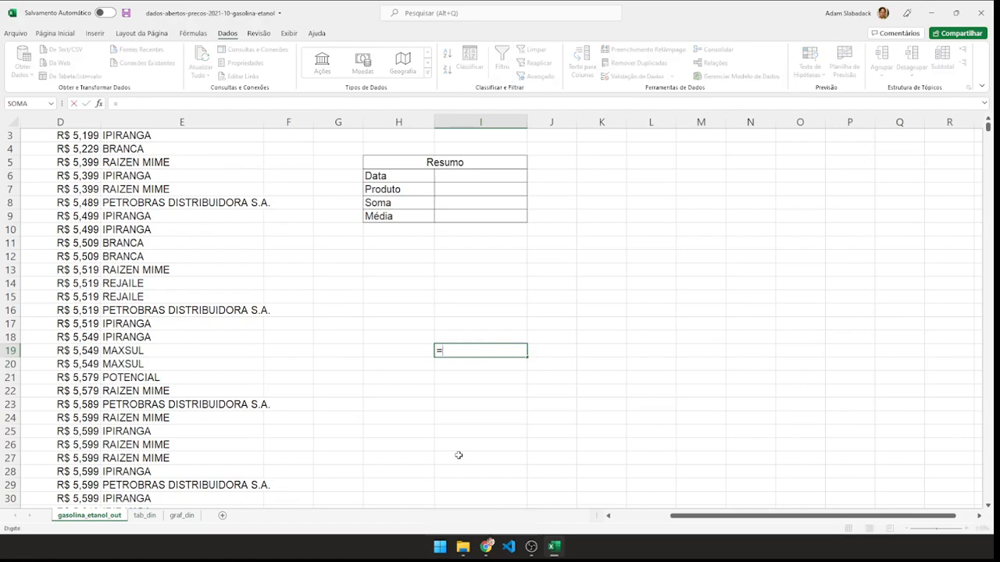
type("MÉDIA")
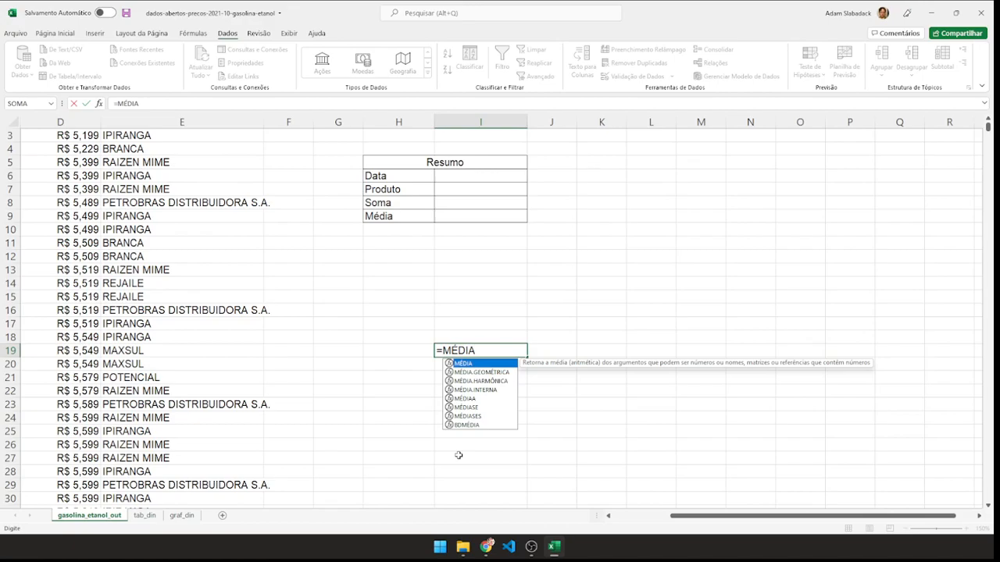
type("(")
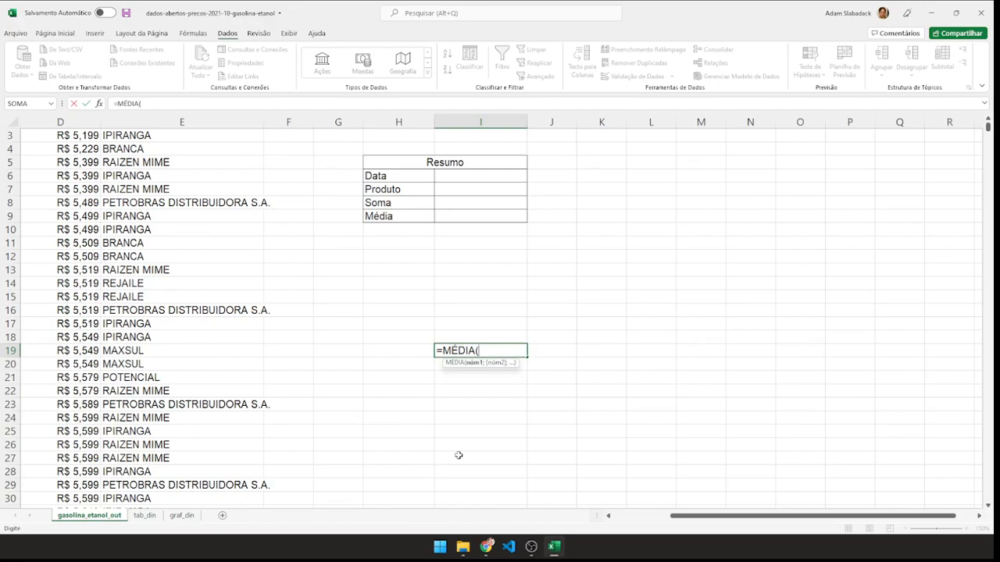
left_click(76, 148)
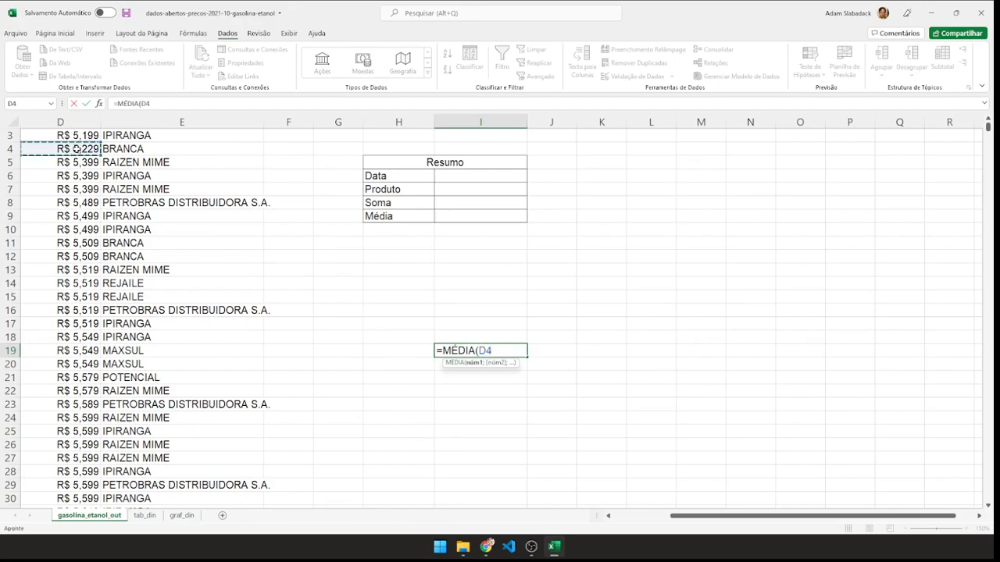
left_click_drag(77, 148, 47, 274)
type(")")
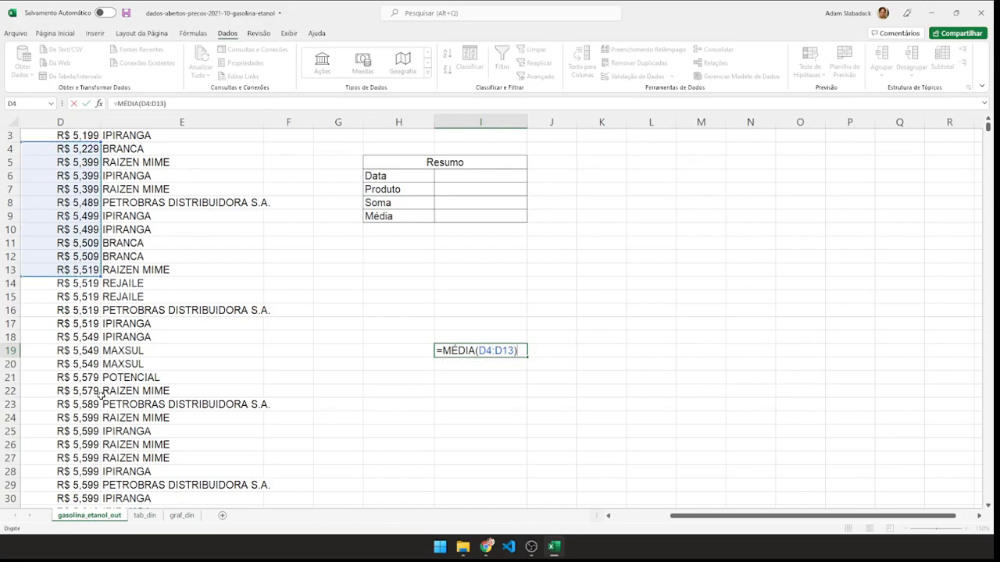
key("Return")
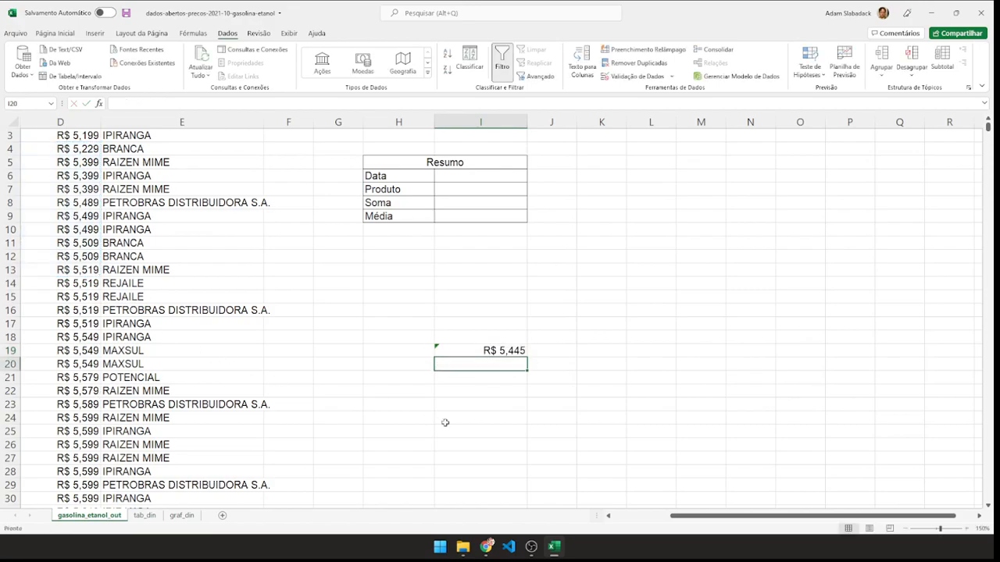
Check the average of the cells D4:D13 against the MÉDIA formula in I19 and clear that formula
left_click_drag(45, 147, 42, 270)
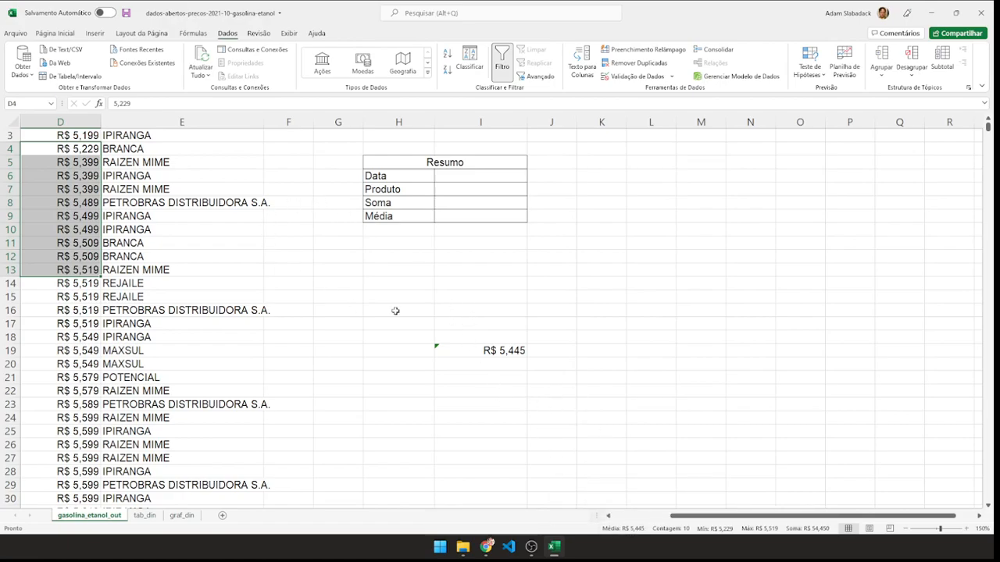
left_click(489, 354)
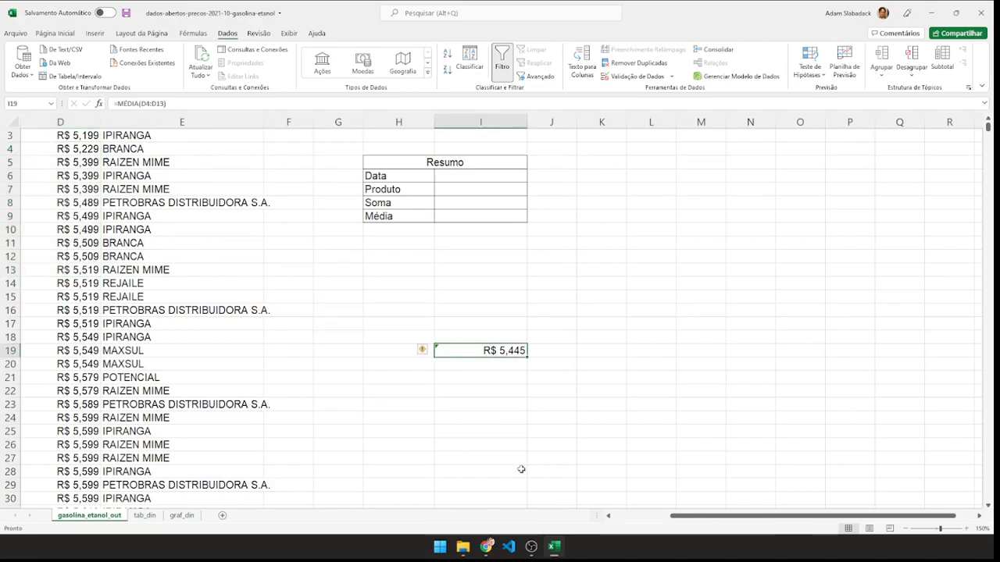
key("Delete")
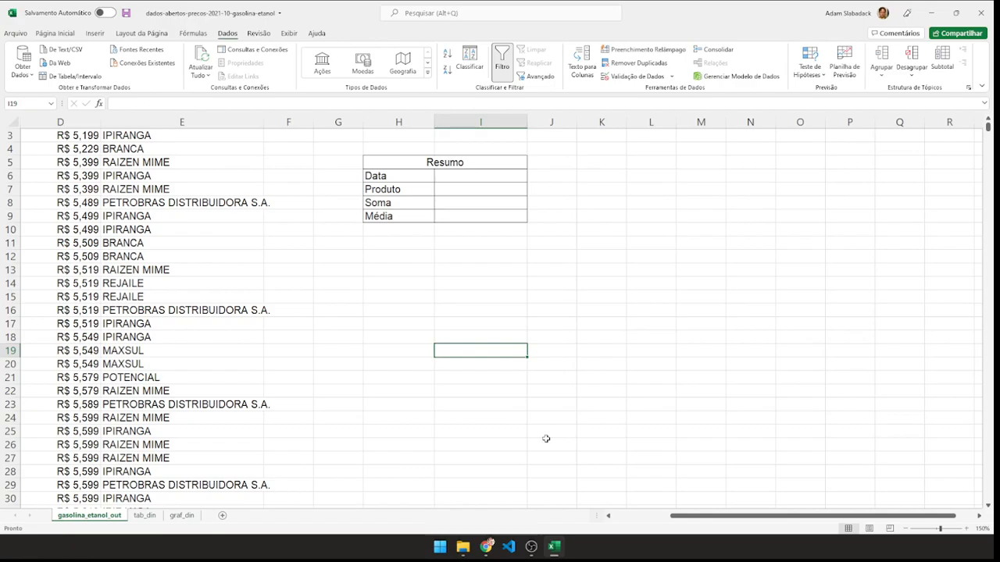
left_click(458, 322)
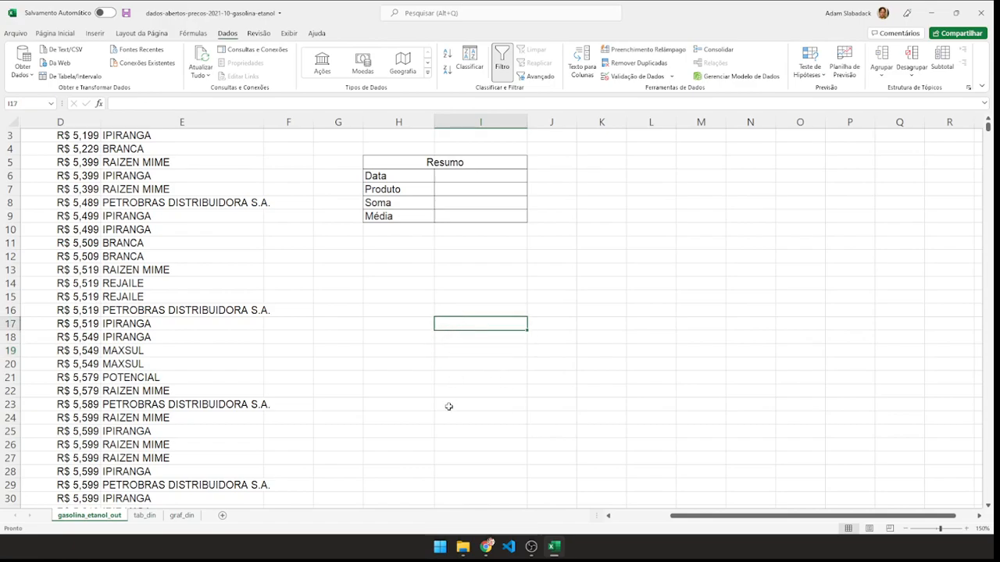
Add two fuel prices in cell I17 with the formula =D5+D10, review the formula and clear the cell
type("=")
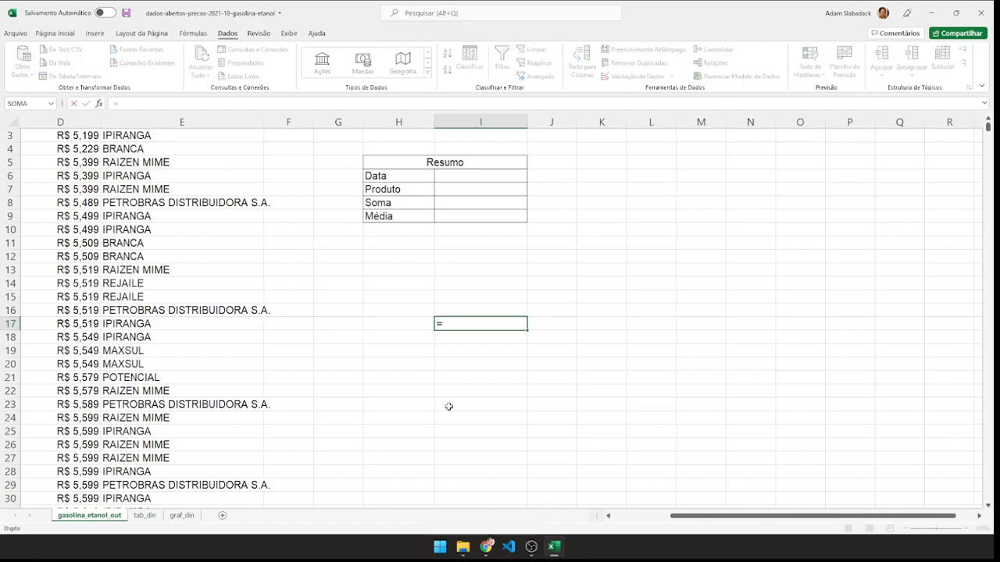
left_click(81, 163)
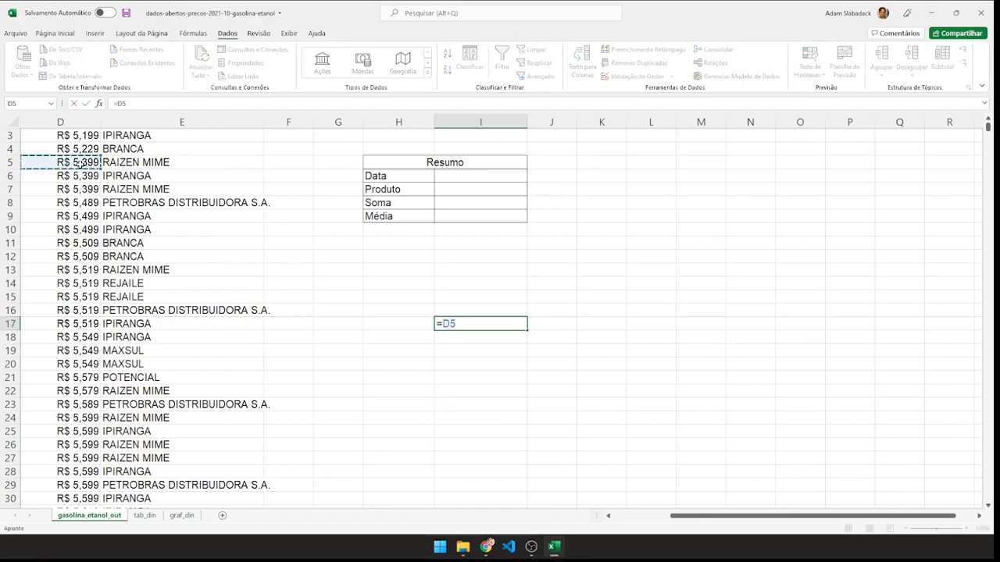
type("+")
left_click(72, 231)
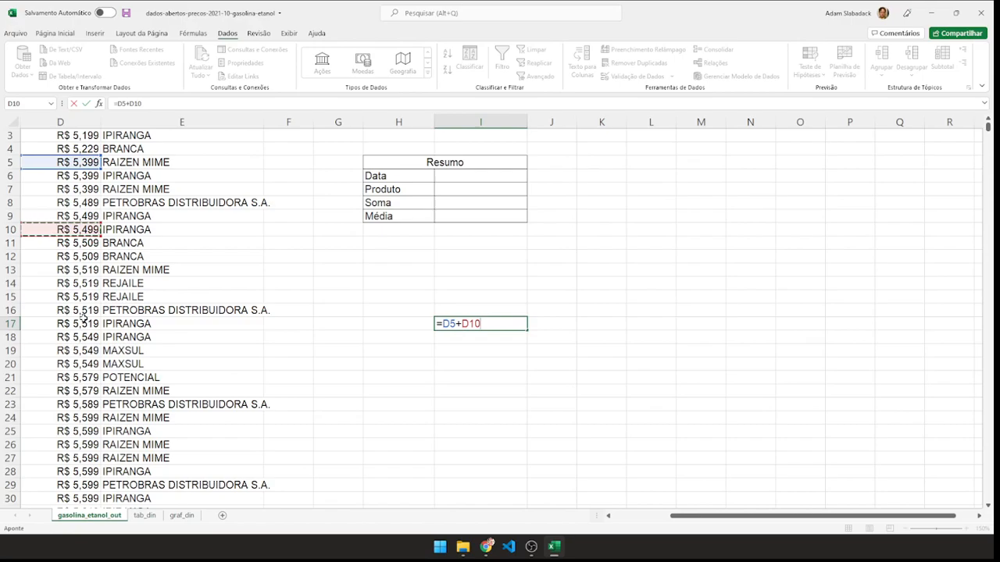
key("Return")
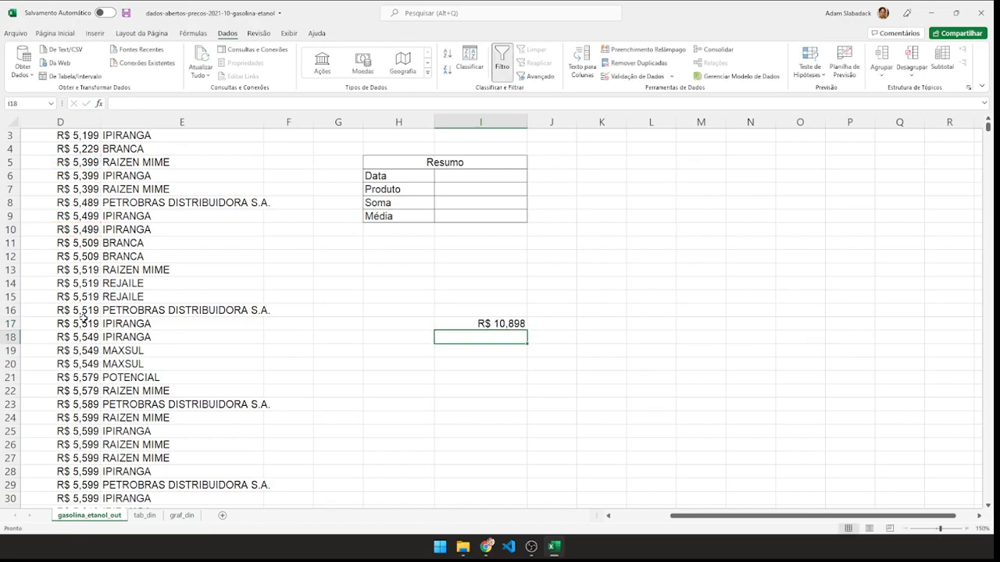
left_click(497, 325)
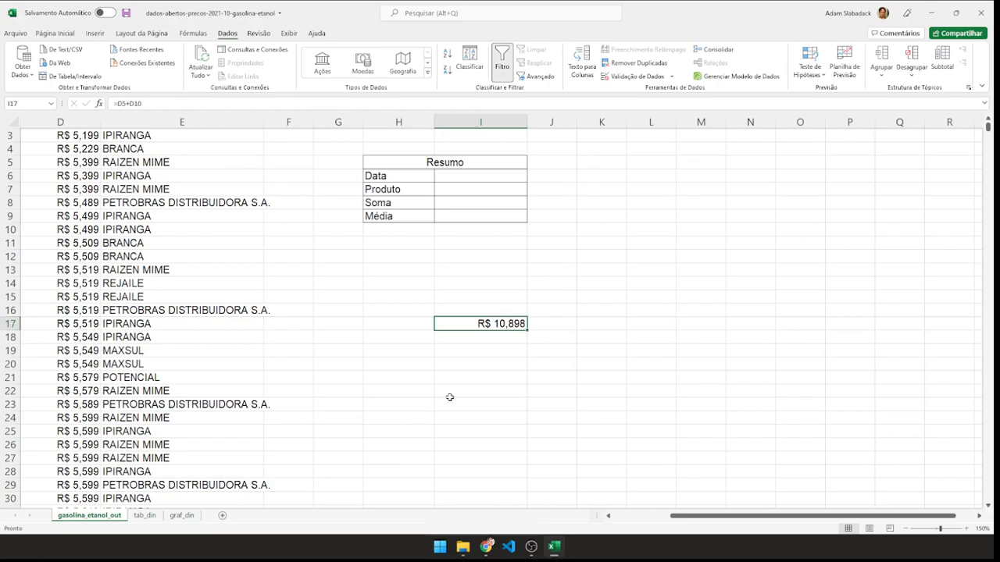
key("Delete")
Calculate =45+5 in cell I17 and clear the cell
type("=")
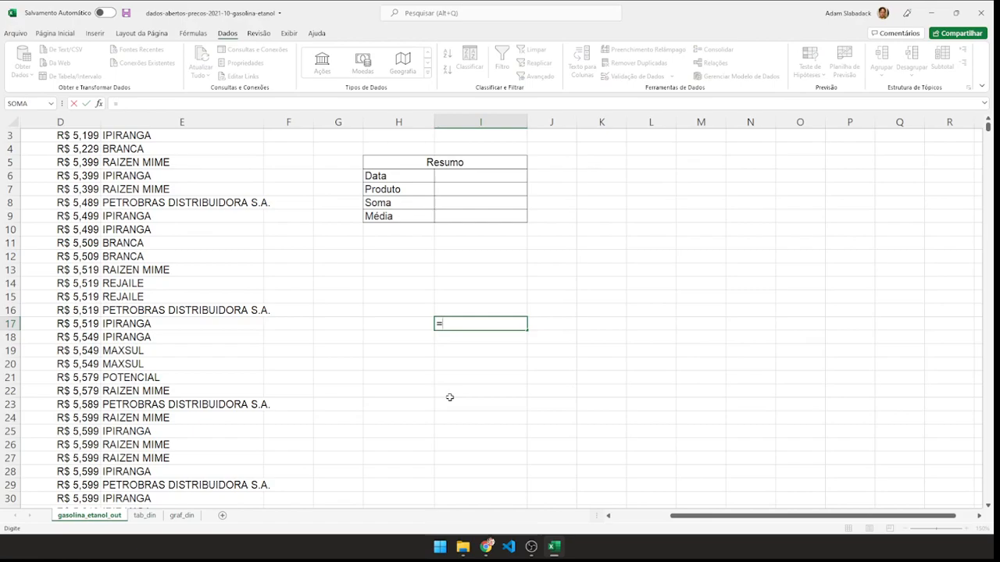
type("45+5")
key("Return")
key("Up")
key("Delete")
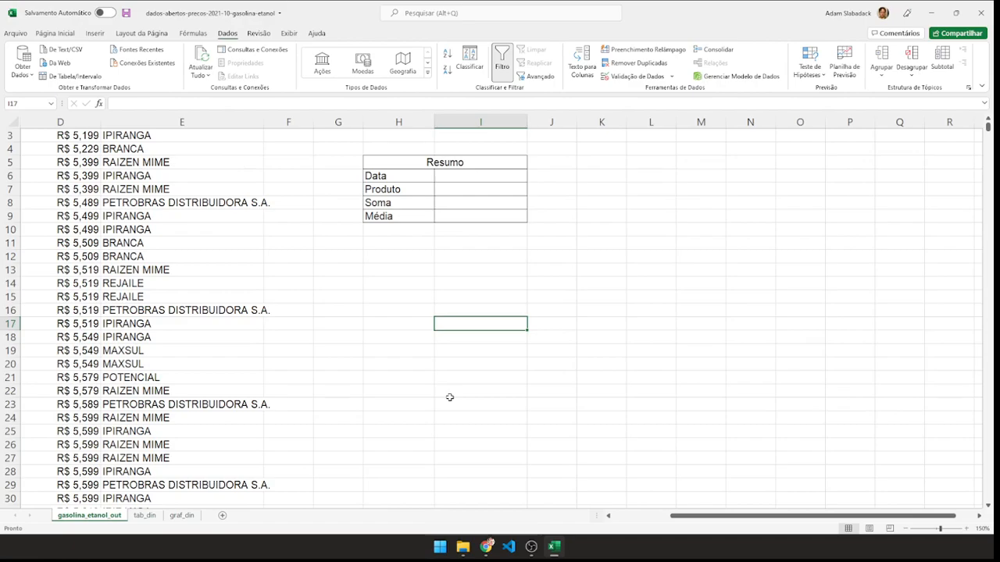
type("+")
key("Down")
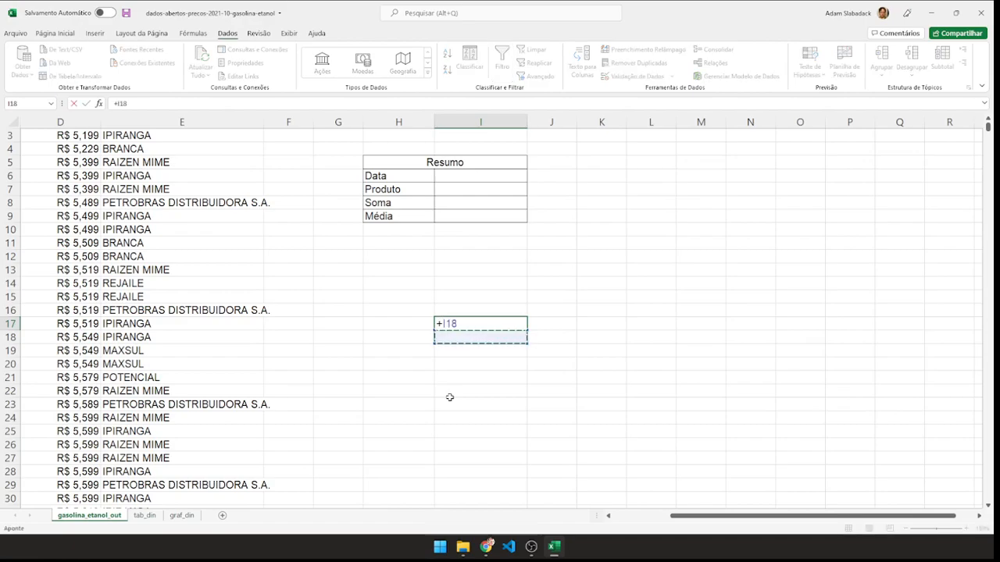
key("BackSpace")
key("BackSpace")
key("BackSpace")
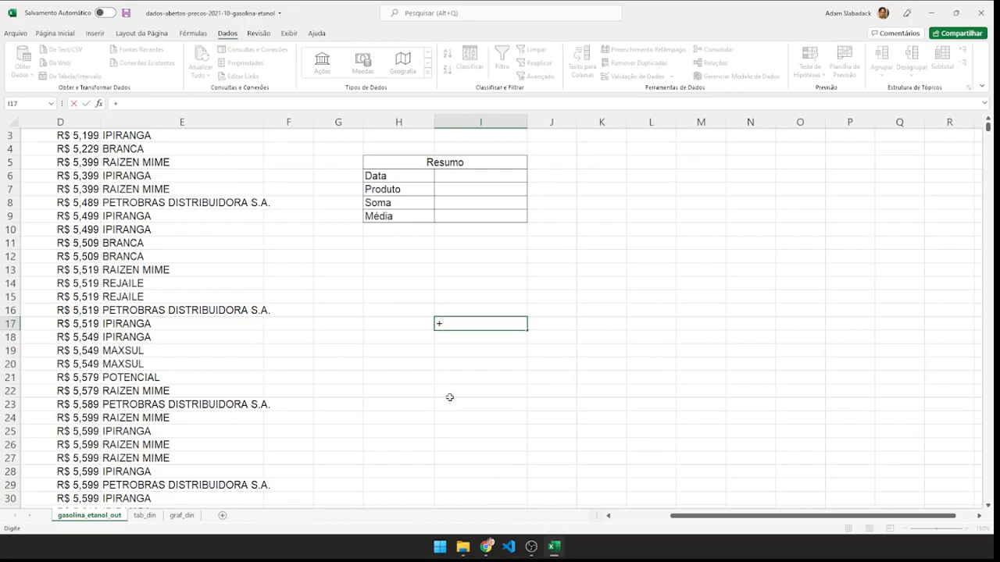
key("BackSpace")
type("=")
key("BackSpace")
type("*")
key("BackSpace")
type("/")
key("BackSpace")
Enter the division =50/2 in cell I17 and review its formula
type("=50/2")
key("Return")
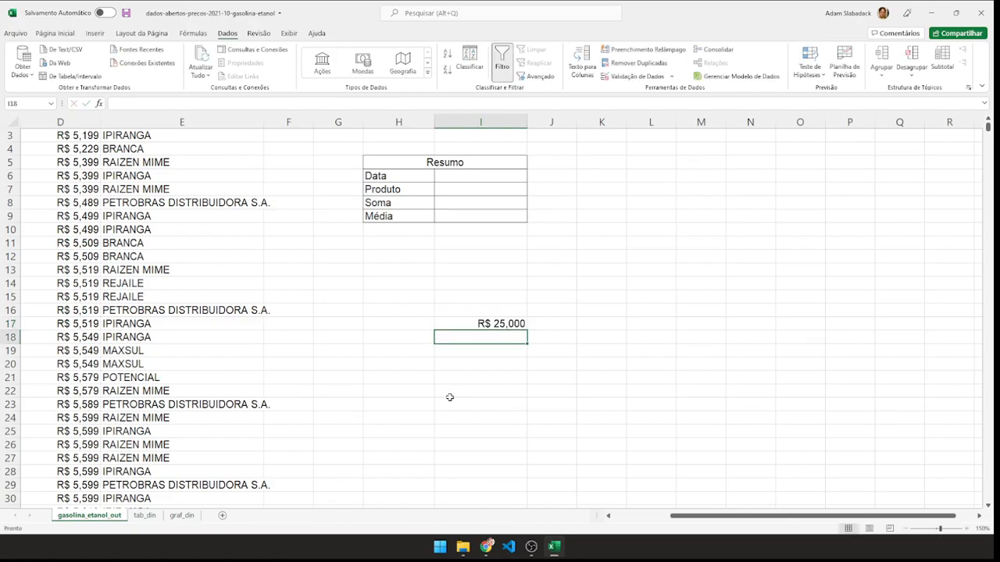
key("Up")
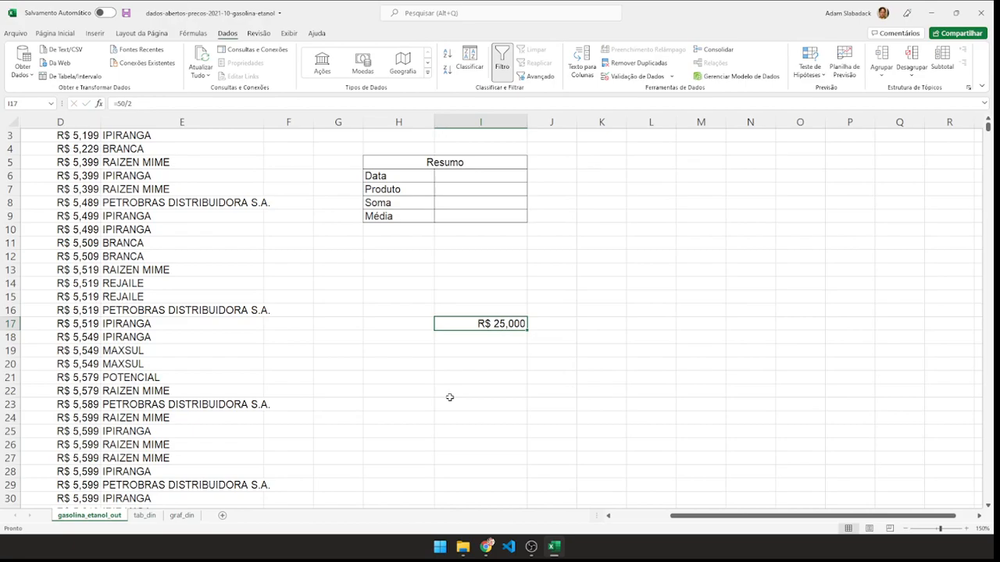
Change the calculation in I17 to the multiplication =50*2, review the formula and clear the cell
key("F2")
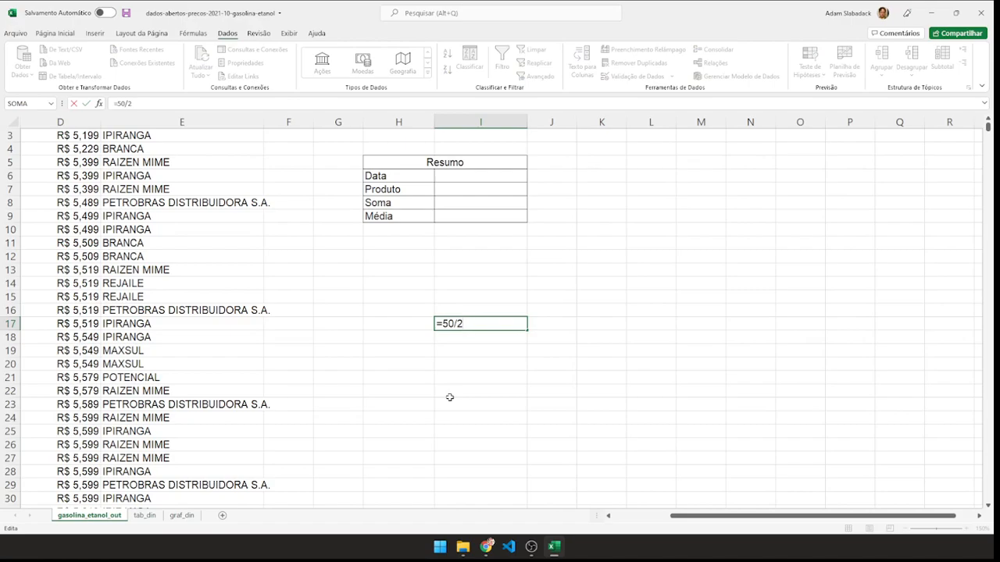
key("BackSpace")
key("BackSpace")
type("*2")
key("Return")
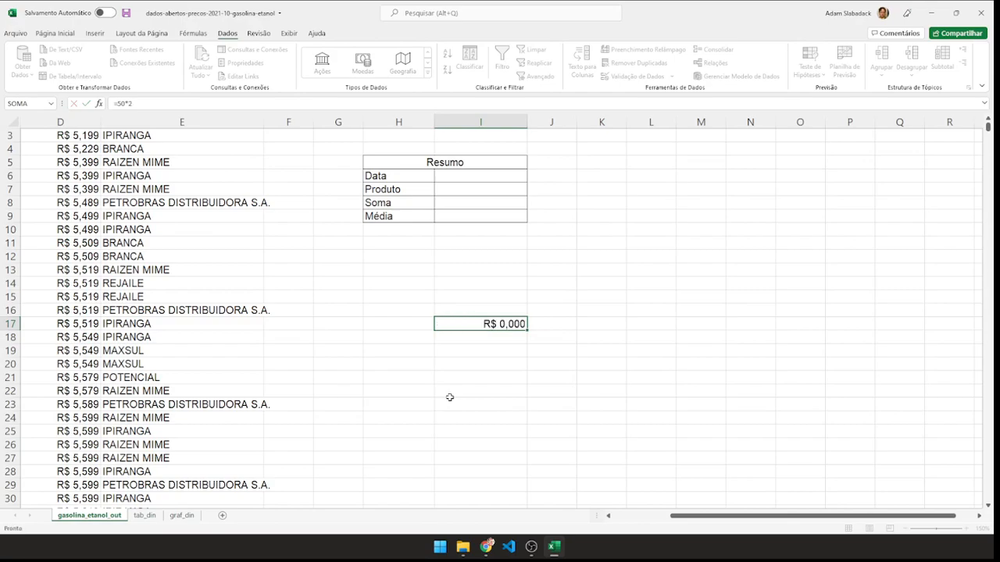
key("Up")
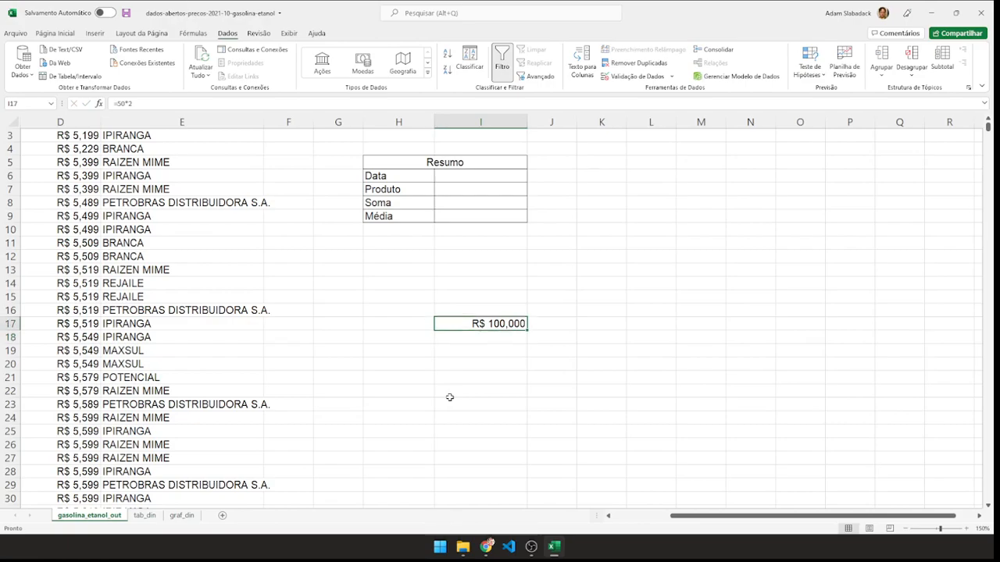
key("F2")
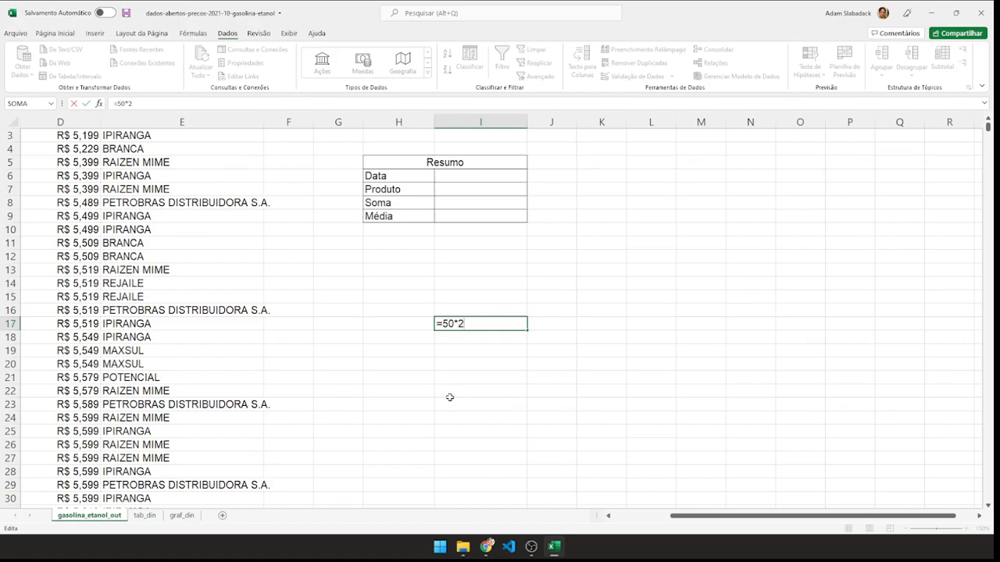
key("ctrl+Return")
key("Delete")
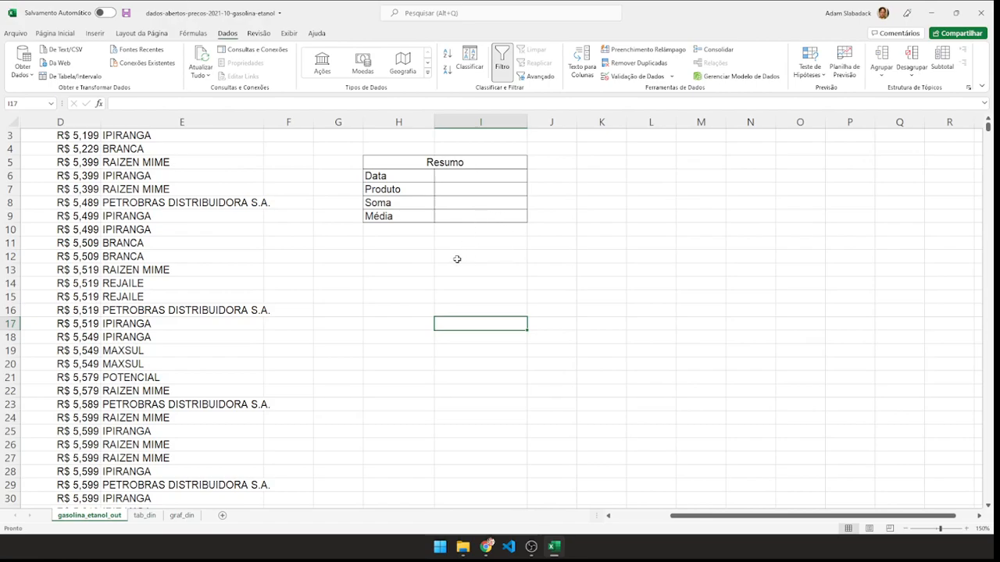
Start a DIREITA formula in cell I12 with the GASOLINA ADITIVADA cell C12 as its text argument
left_click_drag(687, 519, 649, 521)
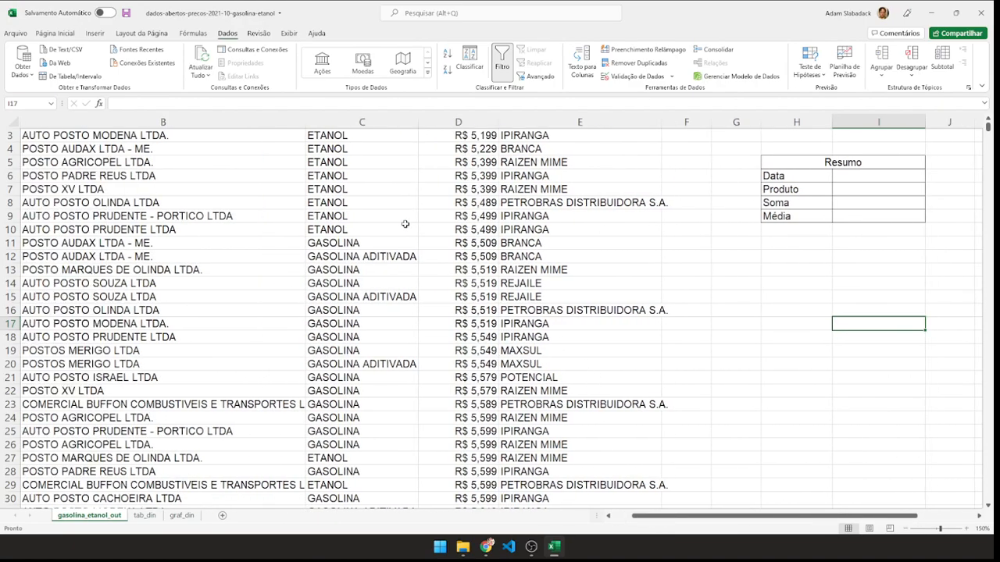
left_click(364, 257)
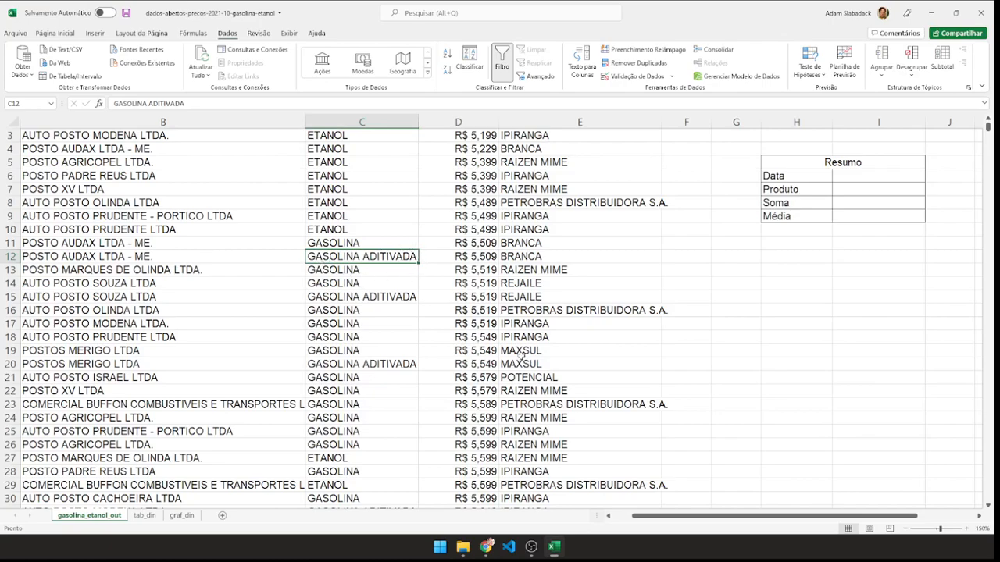
scroll(663, 515, "right", 2)
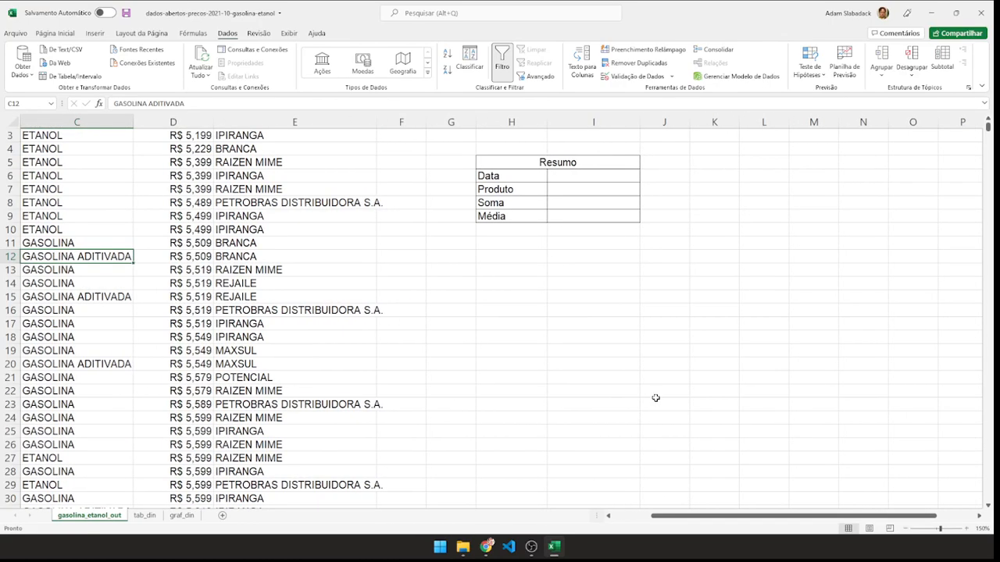
left_click(570, 260)
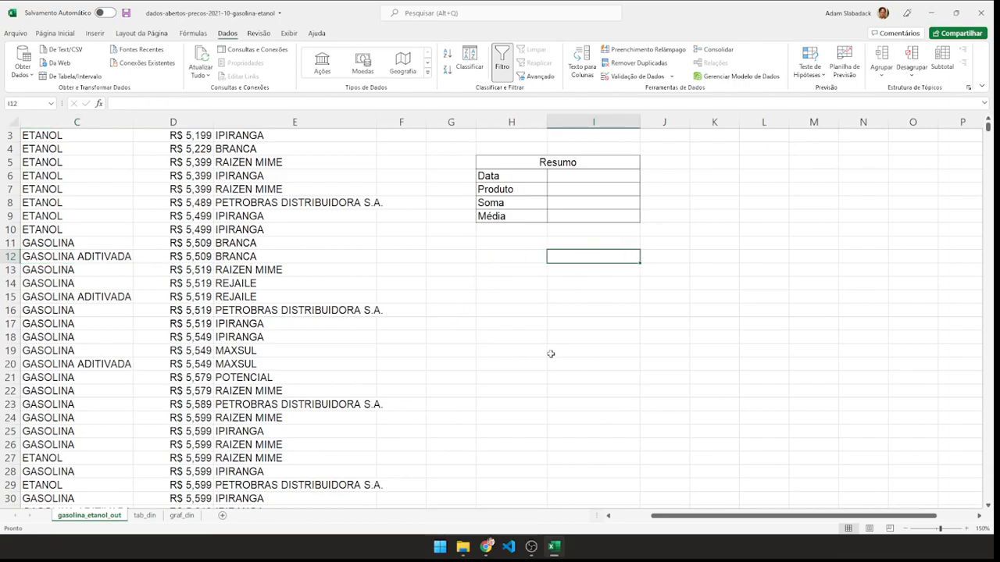
type("=")
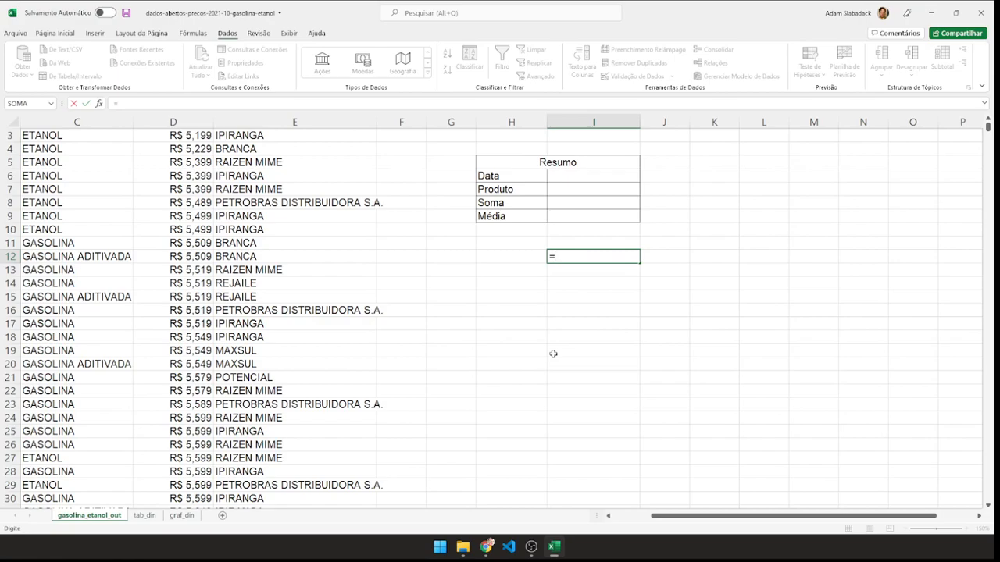
type("DIREI")
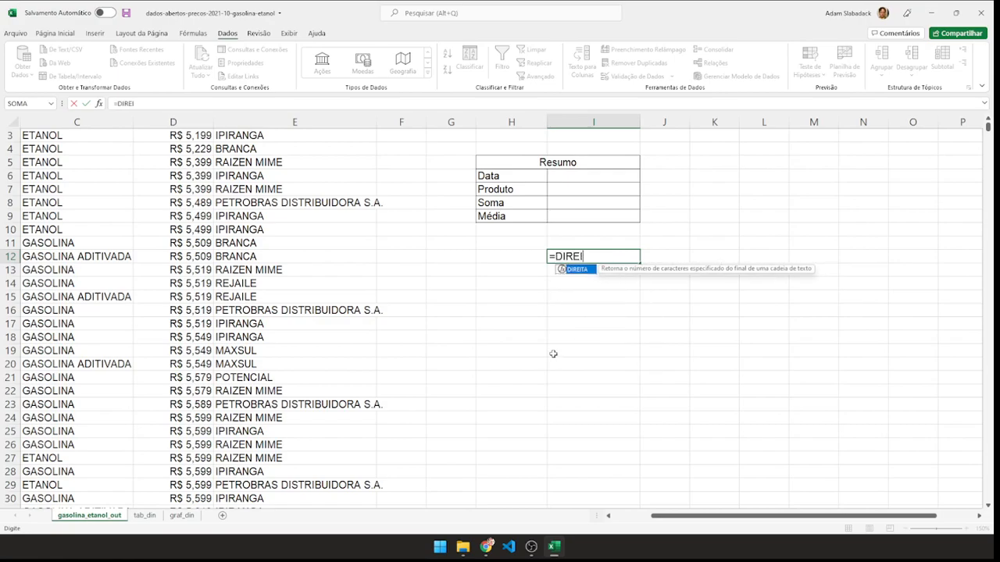
type("TA(")
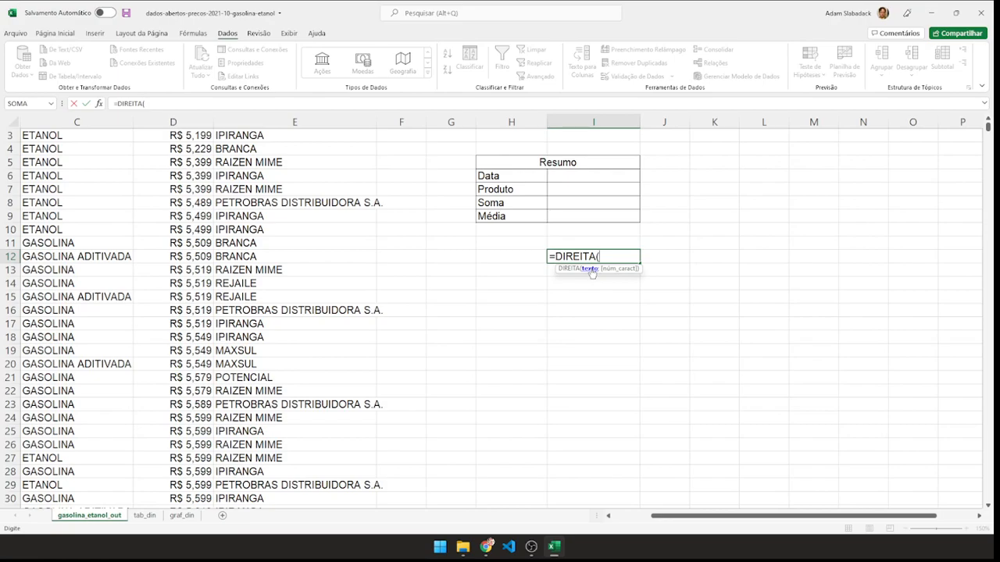
left_click(50, 257)
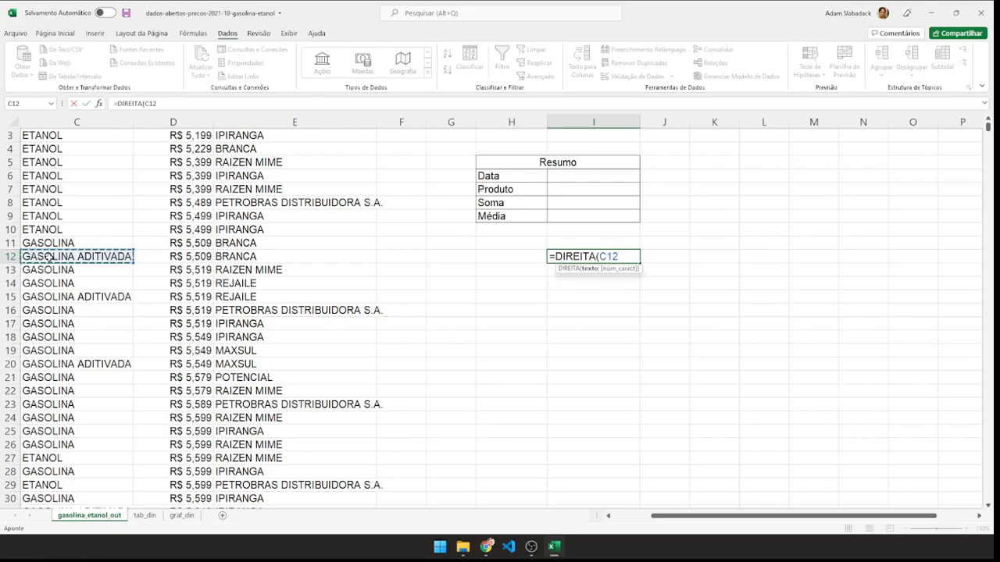
type(";")
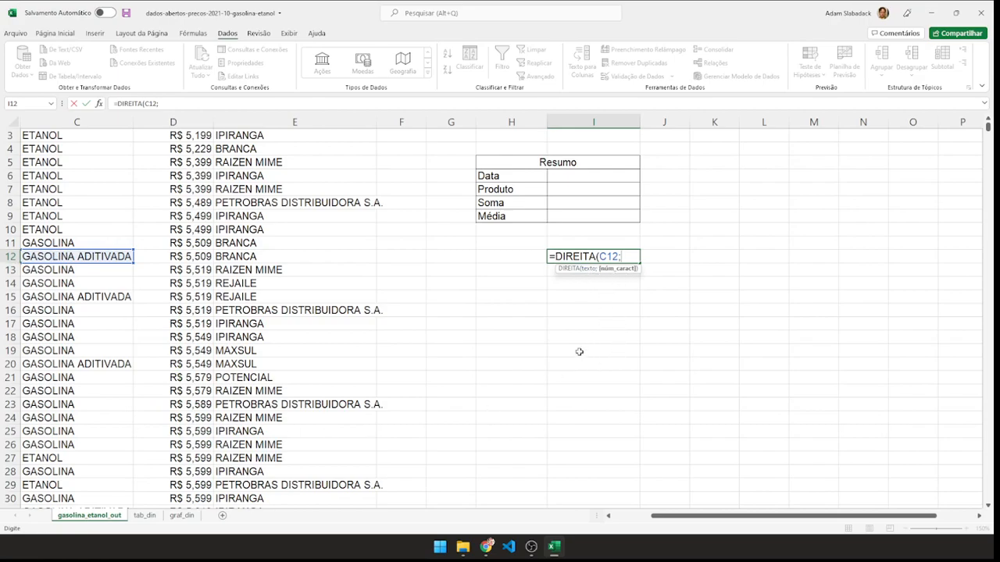
Check the numbered letters of ADITIVADA in rows 38 and 39, and complete the I12 formula as =DIREITA(C12;9)
scroll(654, 336, "down", 5)
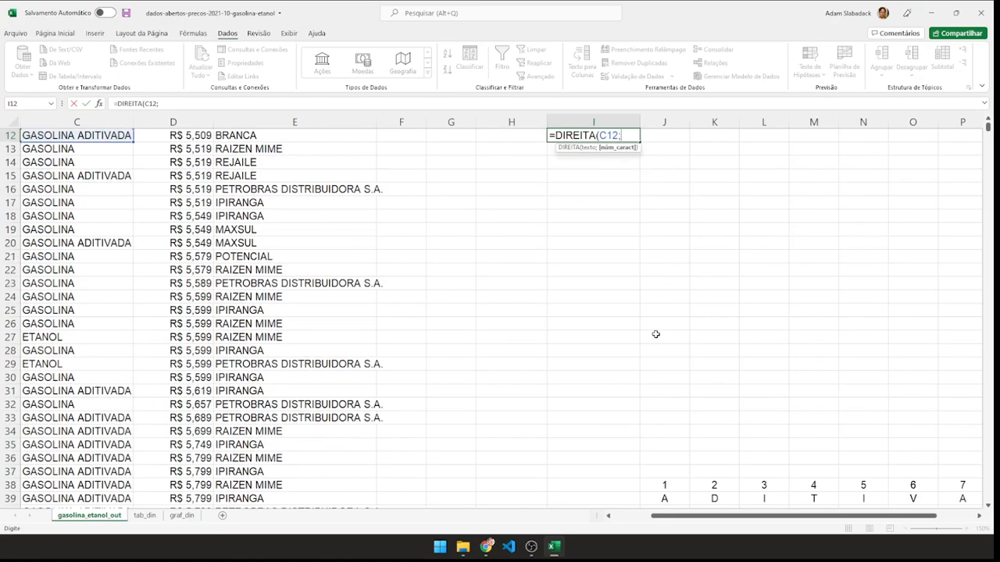
scroll(655, 333, "down", 1)
left_click_drag(676, 517, 720, 517)
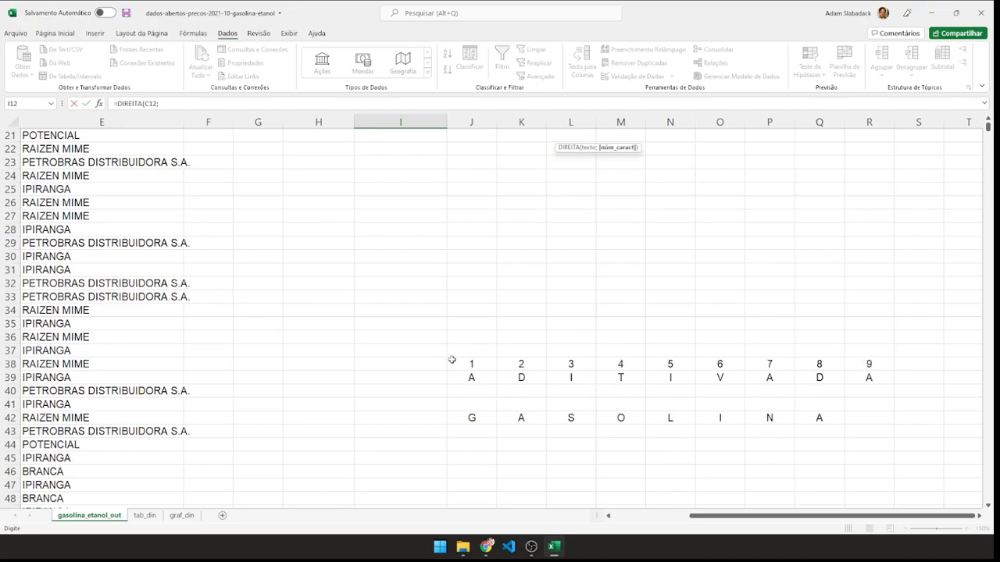
left_click_drag(705, 517, 664, 517)
scroll(590, 367, "up", 7)
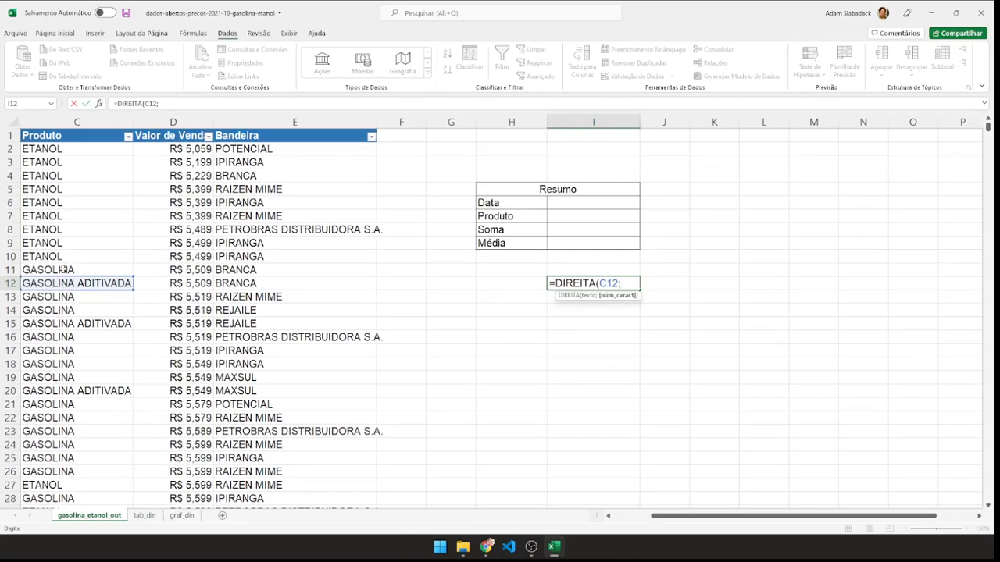
type("9)")
key("Return")
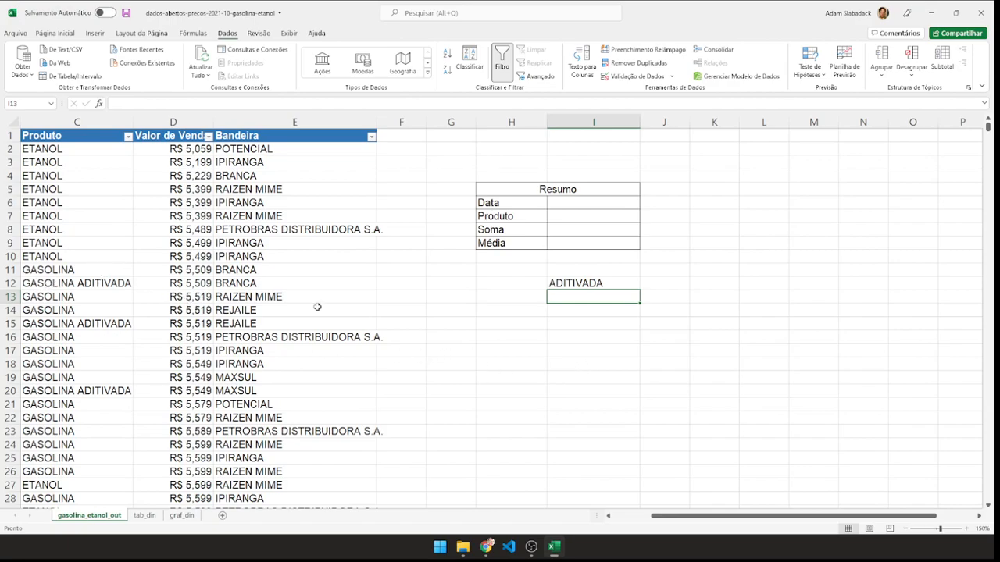
Replace the formula in cell I12 with the start of an ESQUERDA formula using the GASOLINA ADITIVADA cell C12 as its text argument
left_click(589, 285)
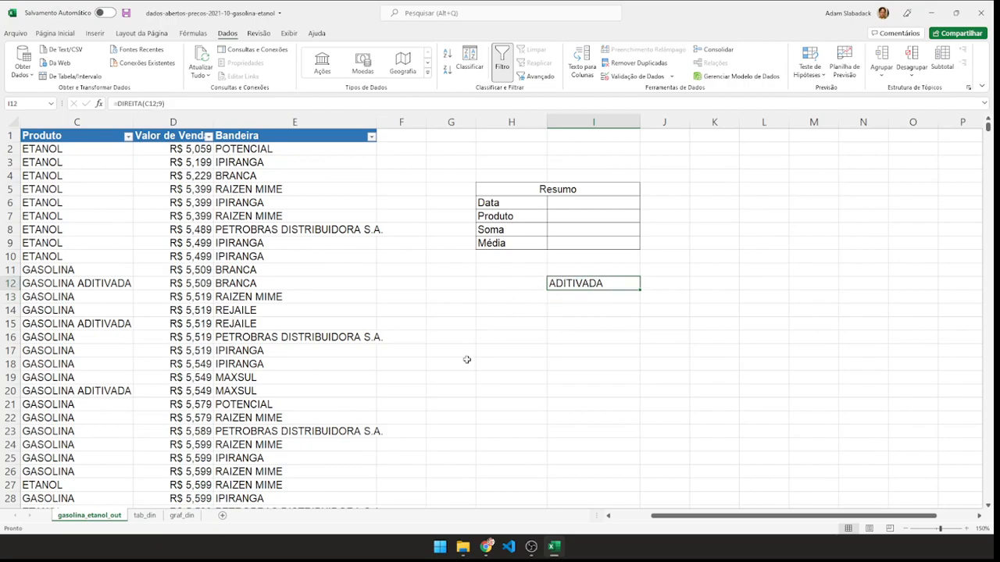
key("BackSpace")
type("=")
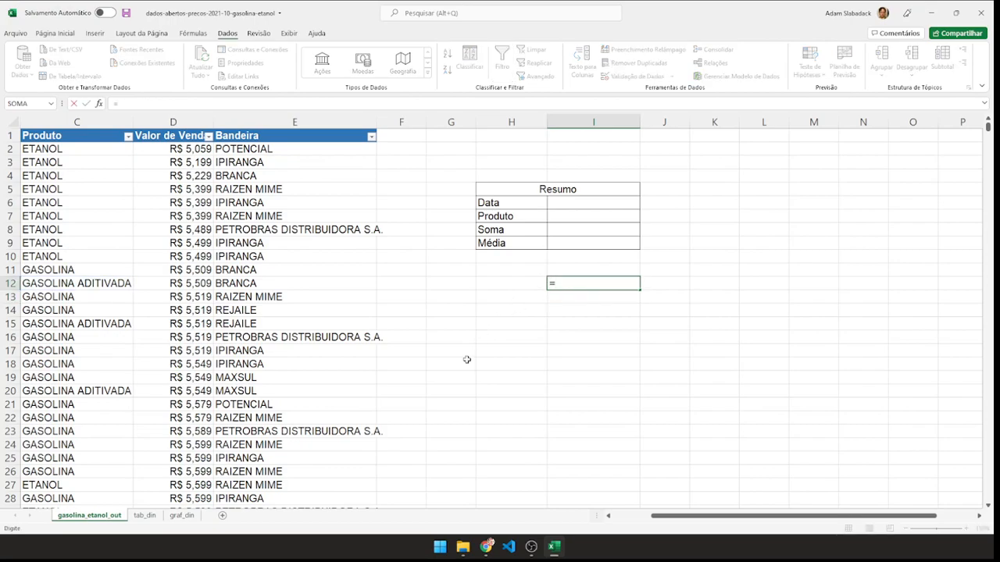
type("ESQ")
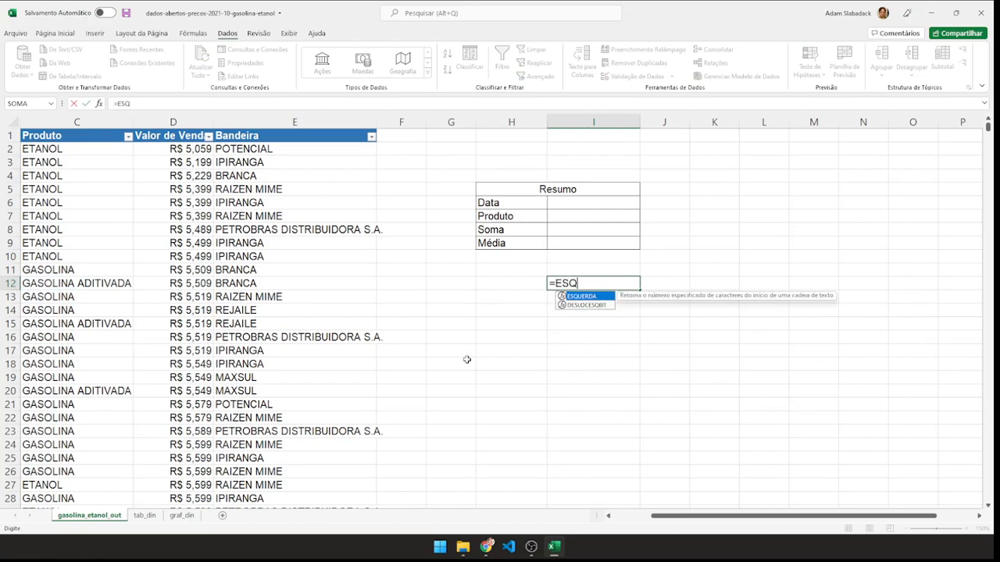
type("UERDA")
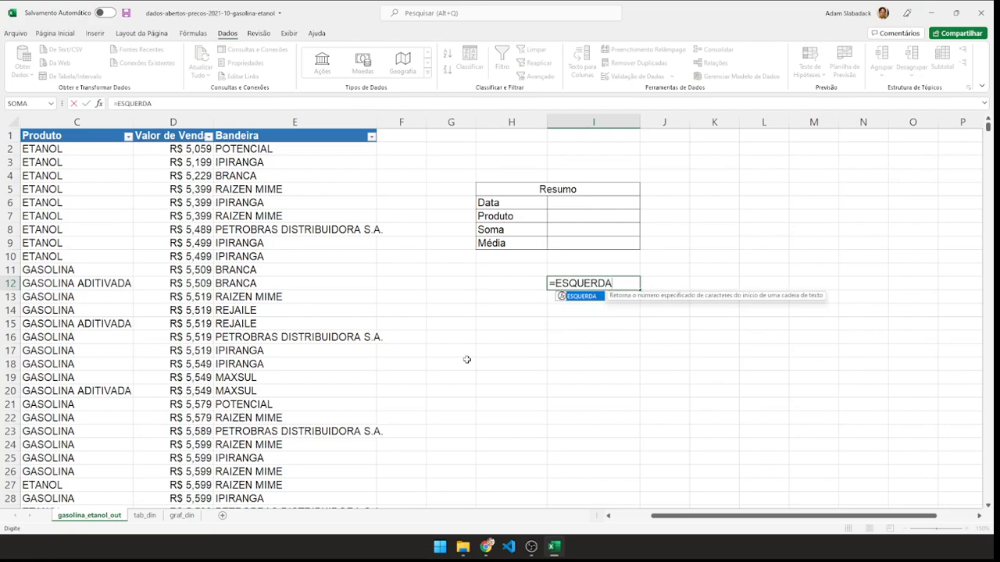
type("(")
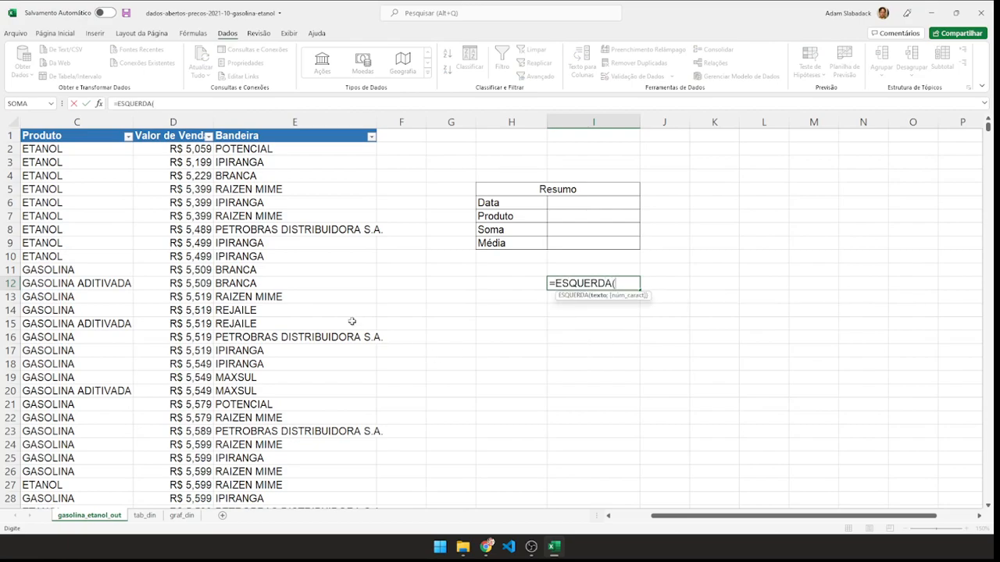
left_click(51, 284)
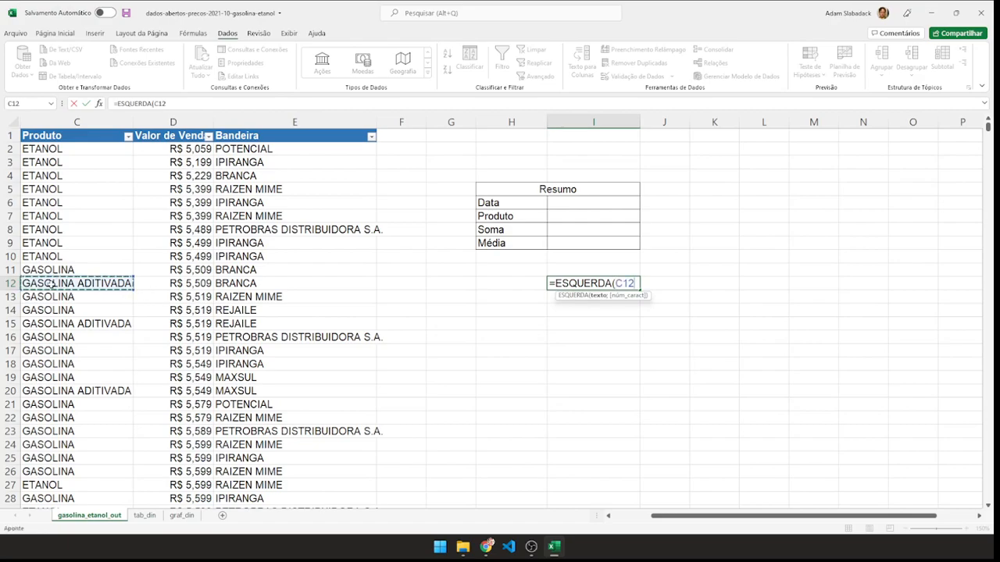
type(";")
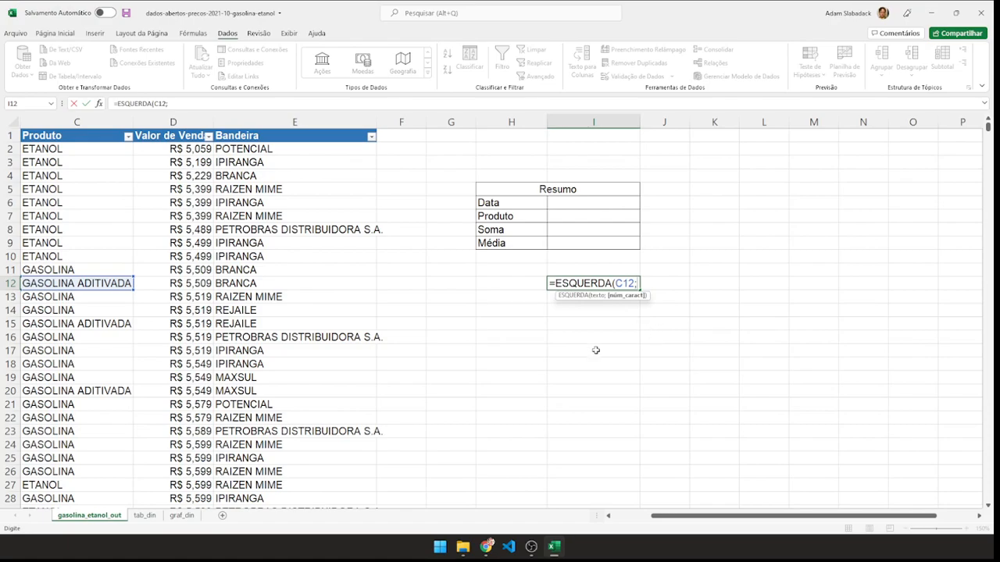
Check the letters of GASOLINA in row 42 against the numbers in row 38, and complete the I12 formula as =ESQUERDA(C12;8)
scroll(698, 331, "down", 3)
scroll(695, 329, "down", 4)
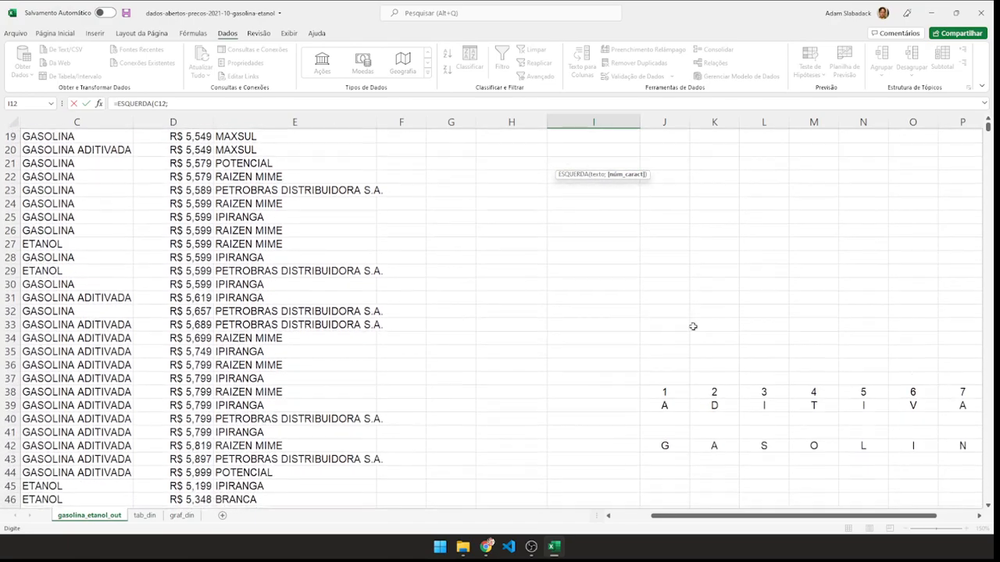
scroll(695, 517, "right", 3)
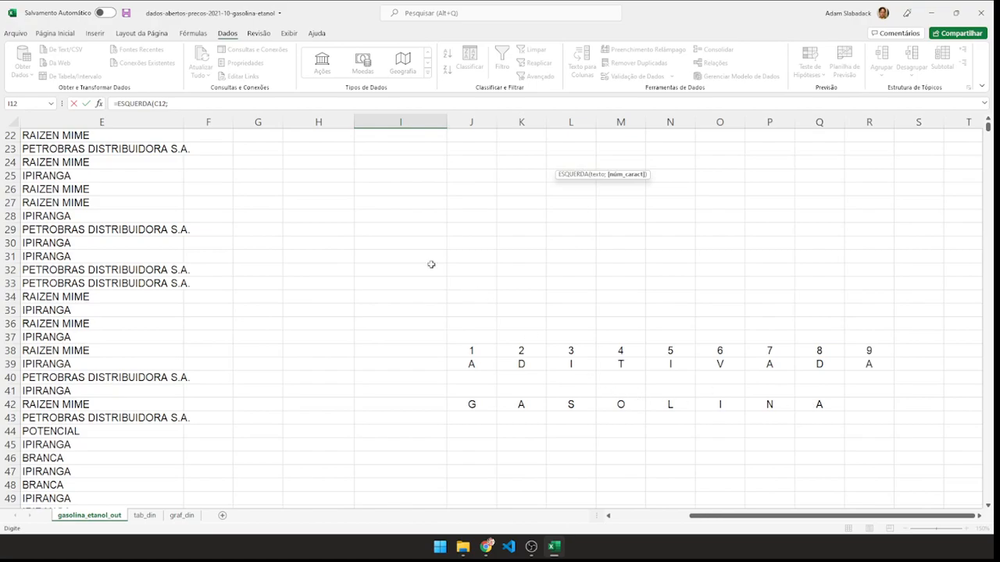
scroll(428, 264, "up", 6)
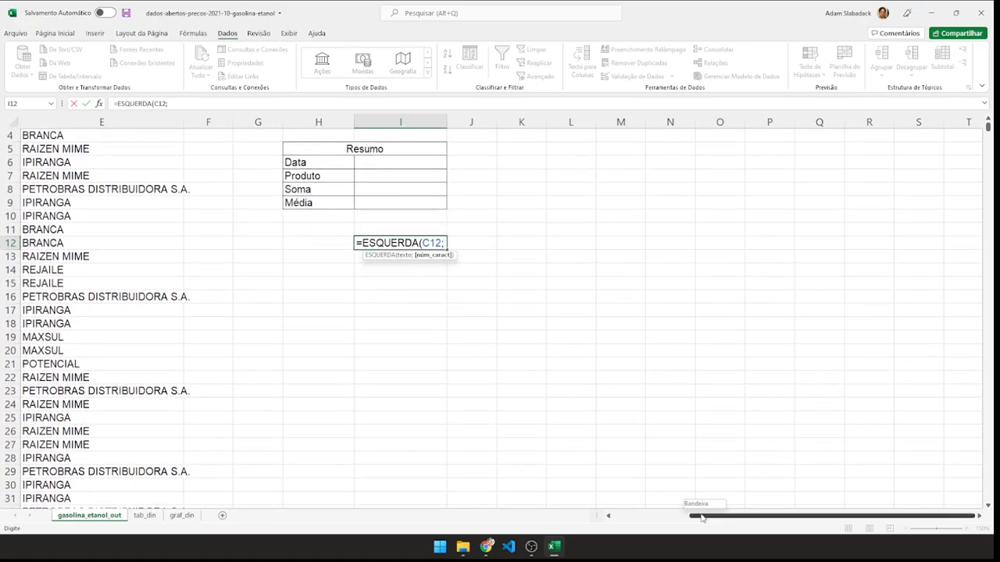
scroll(703, 506, "left", 3)
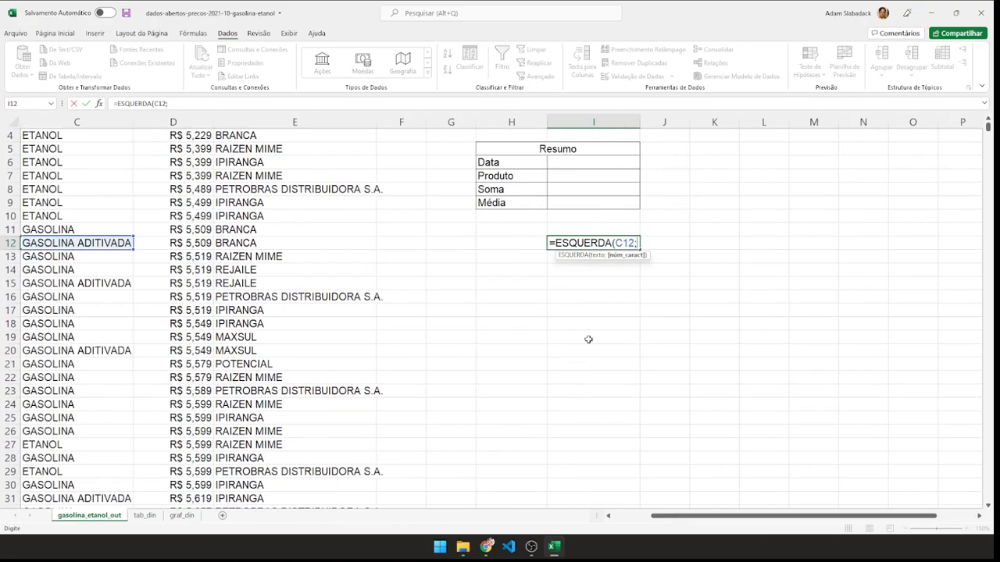
type("8)")
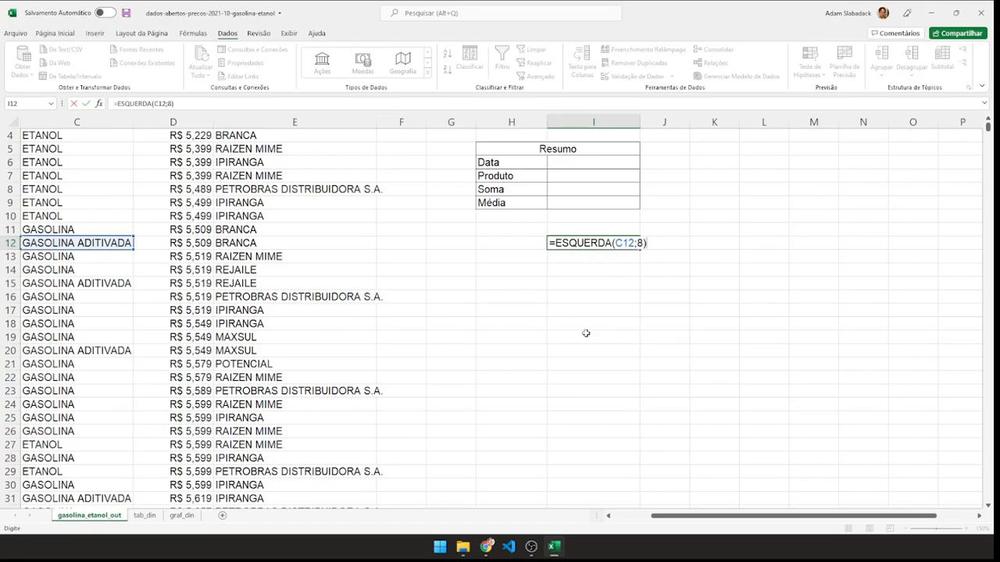
key("Return")
key("Up")
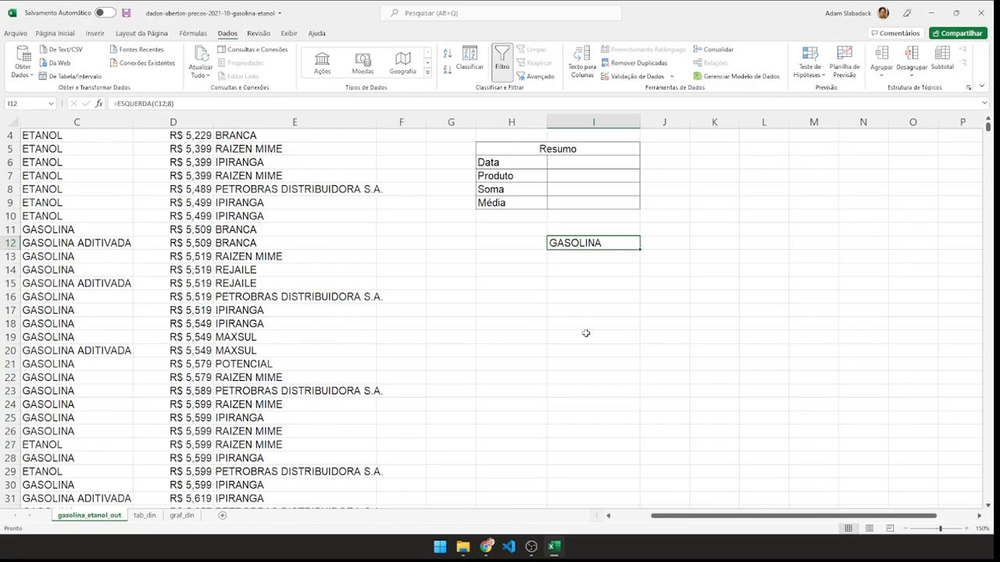
Replace the formula in I12 with =DIREITA(D12;3) to extract the last three characters of the price in D12
type("=")
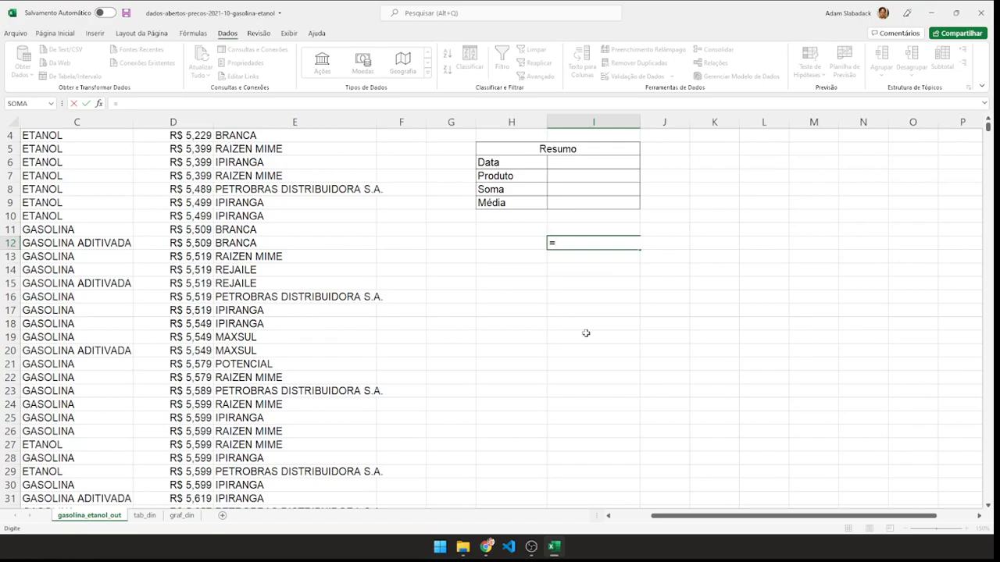
type("DIRE")
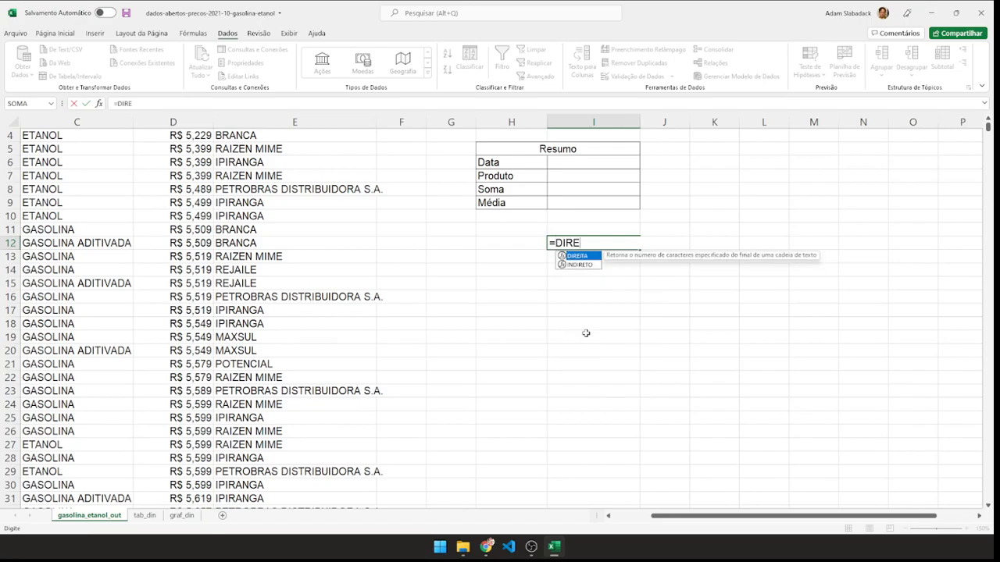
type("ITA(")
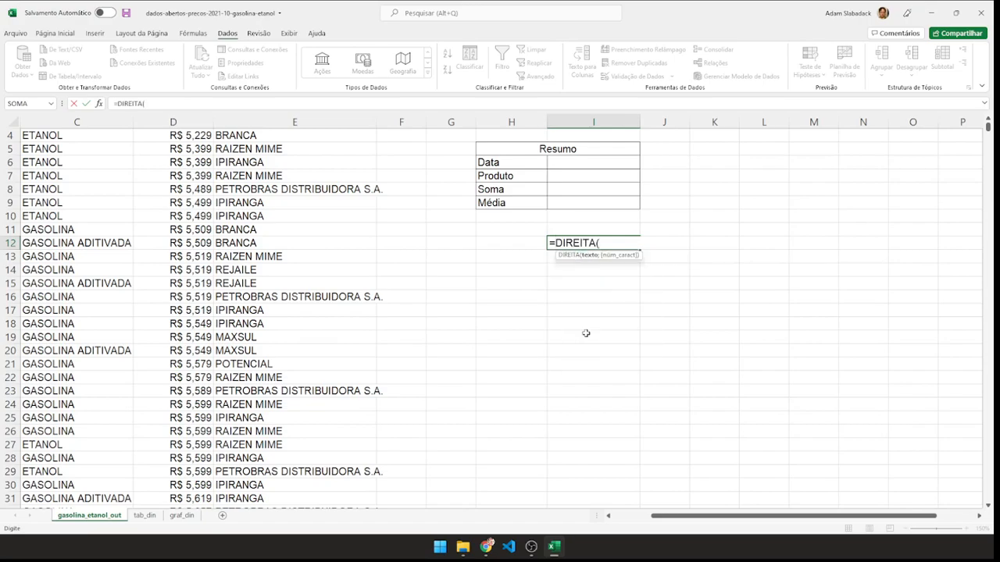
left_click(191, 243)
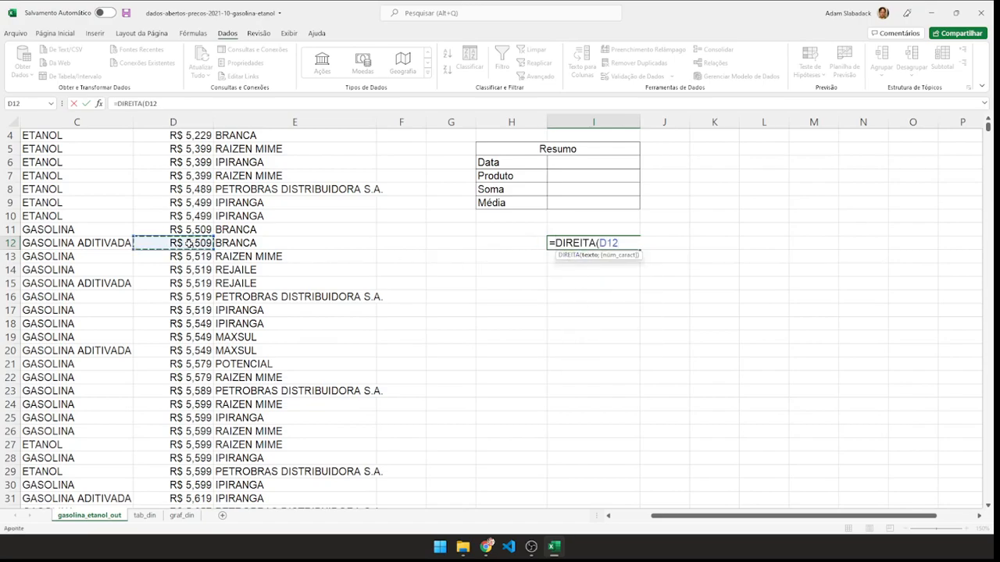
type(";")
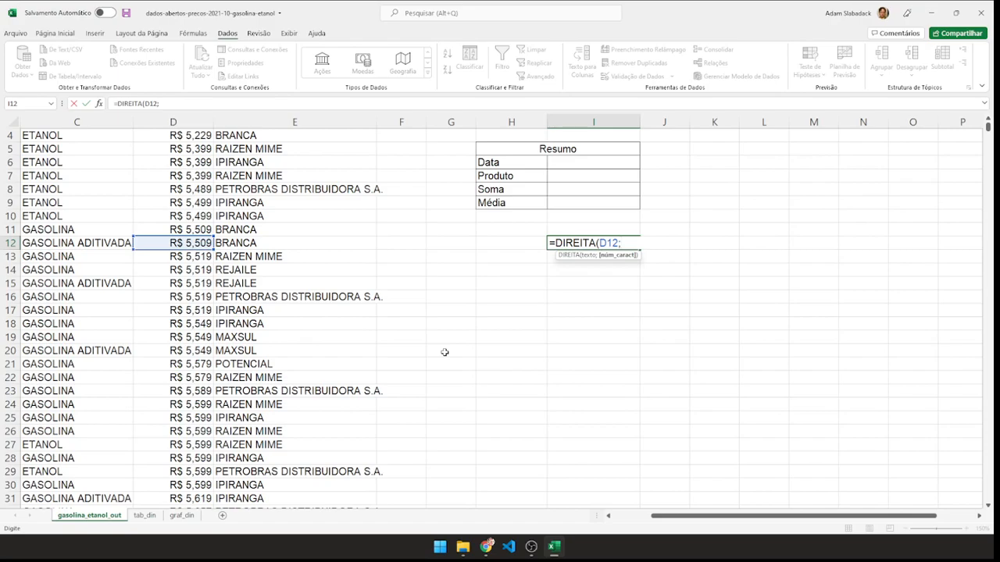
type("3)")
key("Return")
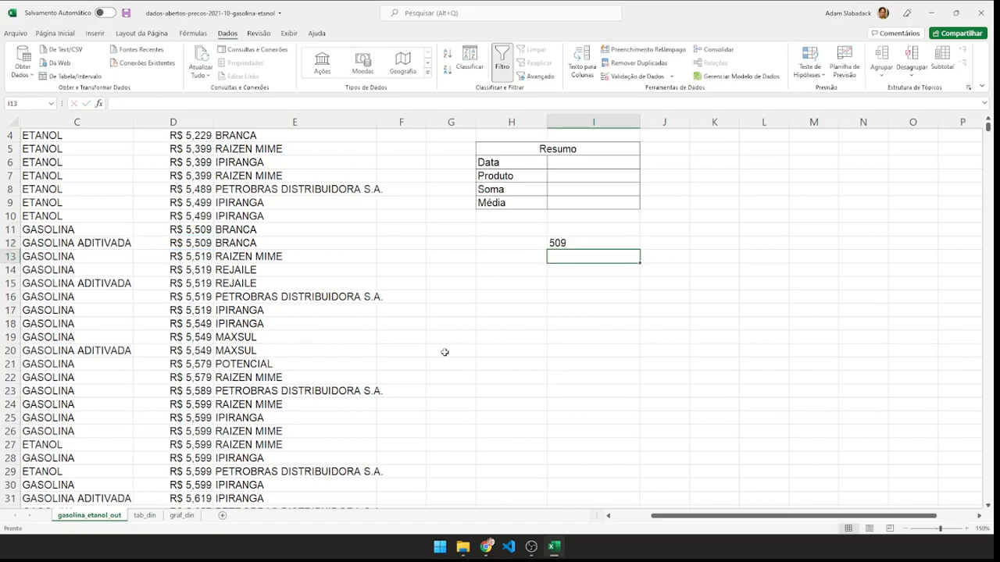
Review the DIREITA formula in I12 and its source price in D12, and clear cell I12
left_click(578, 243)
key("F2")
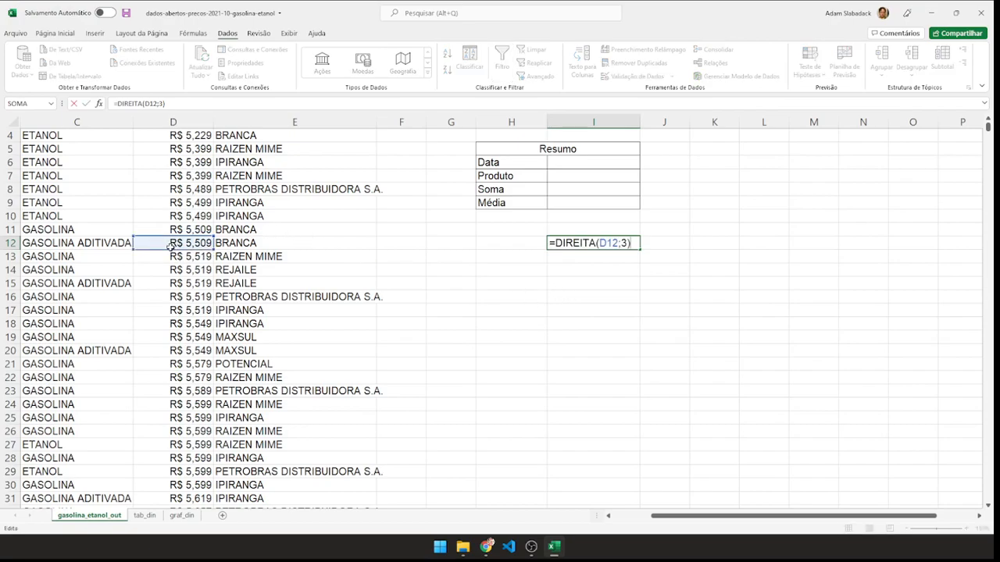
key("Return")
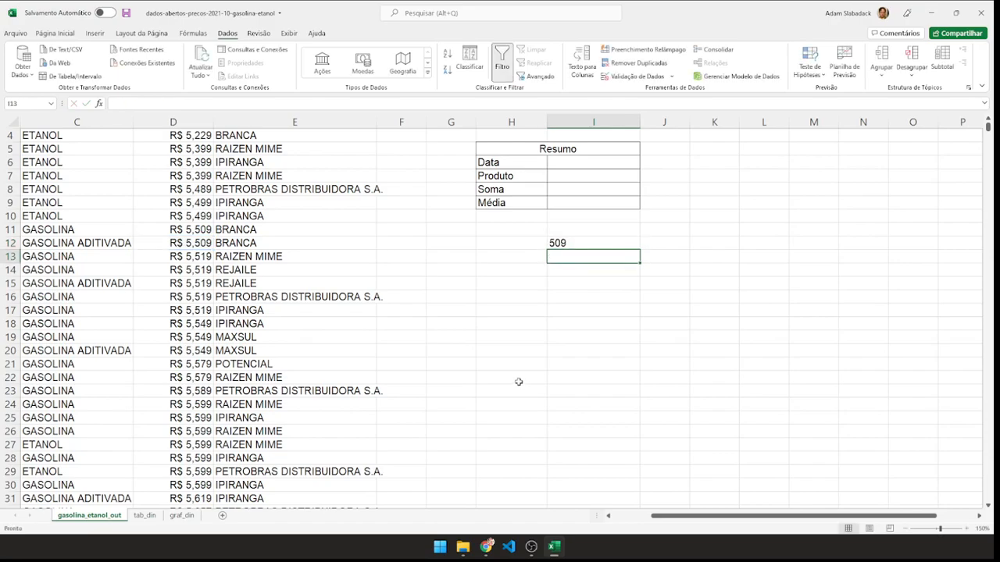
left_click(194, 243)
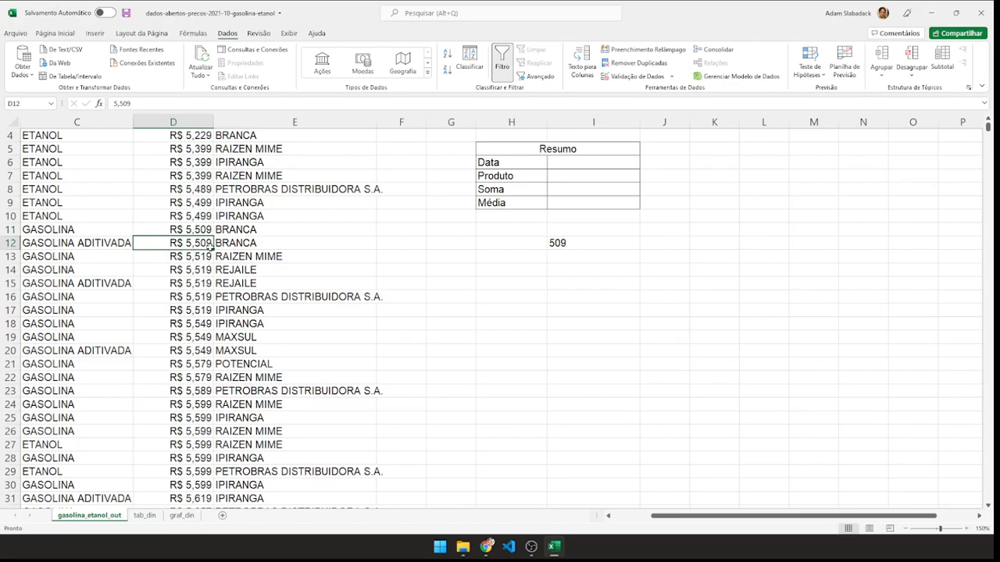
left_click(570, 244)
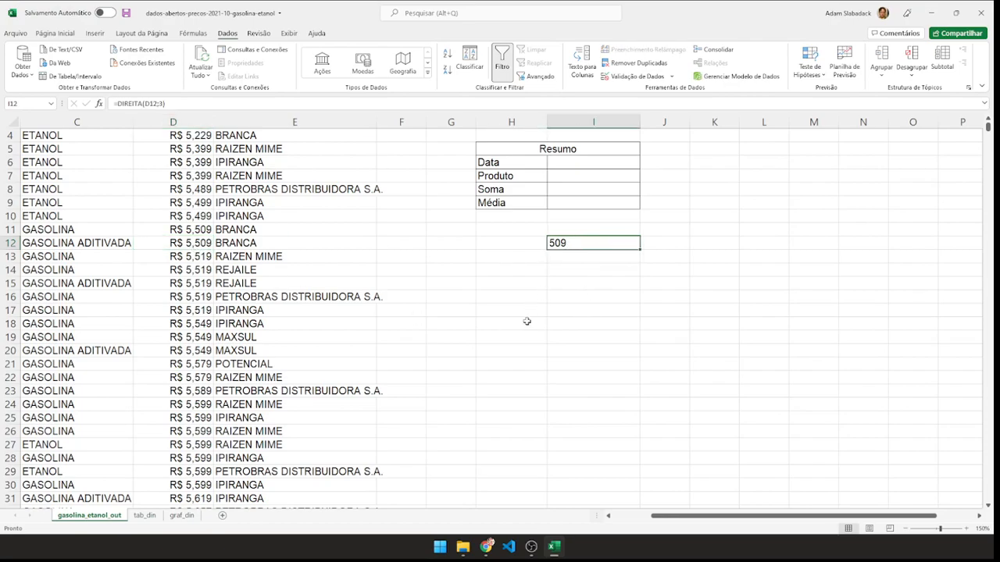
key("Delete")
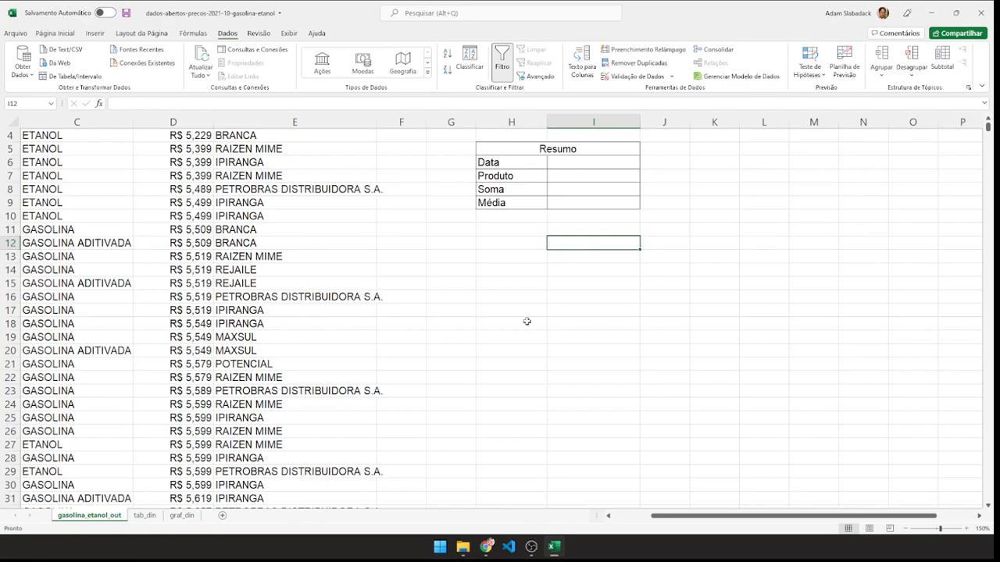
Start an SE formula in cell H13 with the logical test D13>6 as its first argument
key("Down")
key("Left")
key("Right")
key("Left")
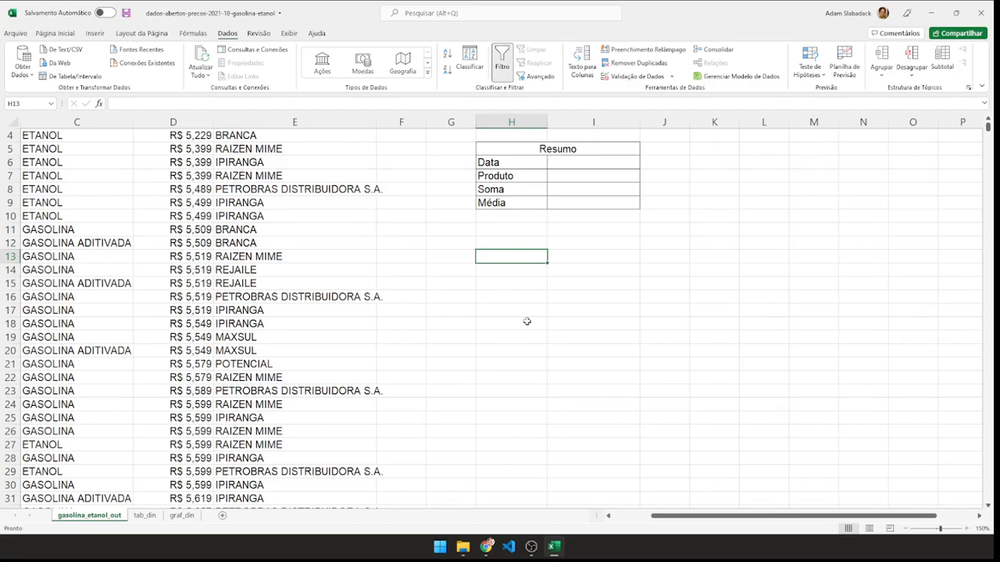
type("=S")
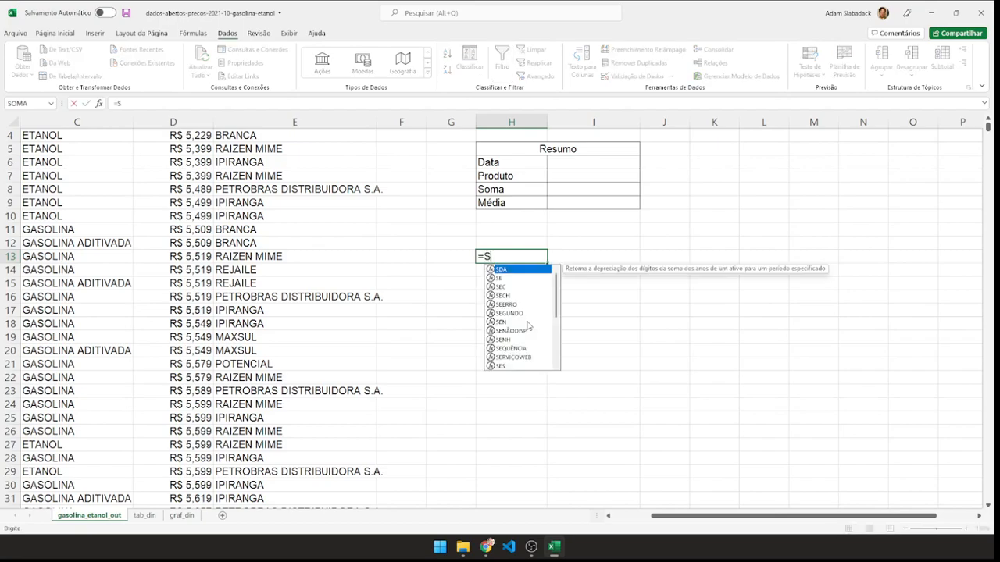
type("E(")
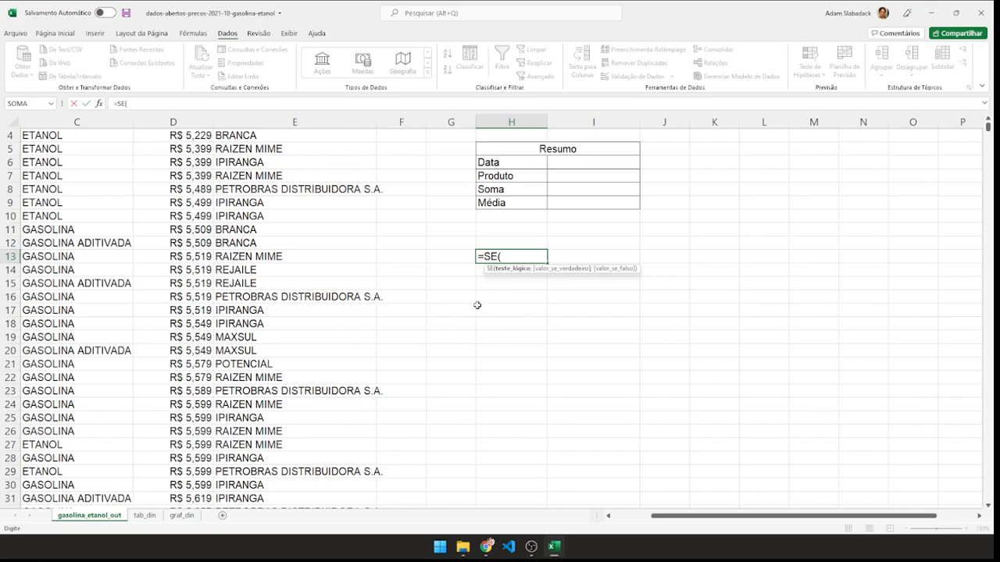
left_click(195, 256)
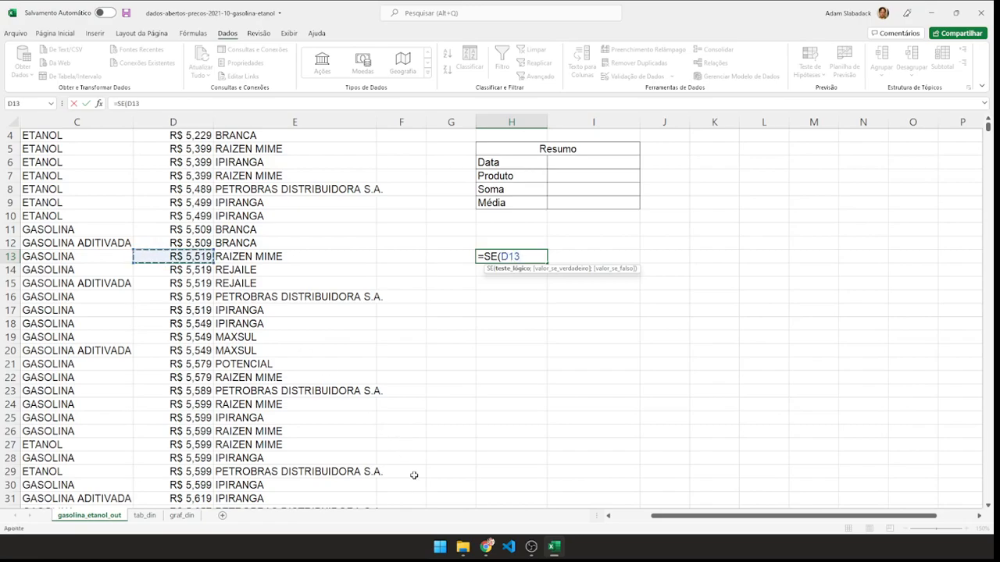
type(">")
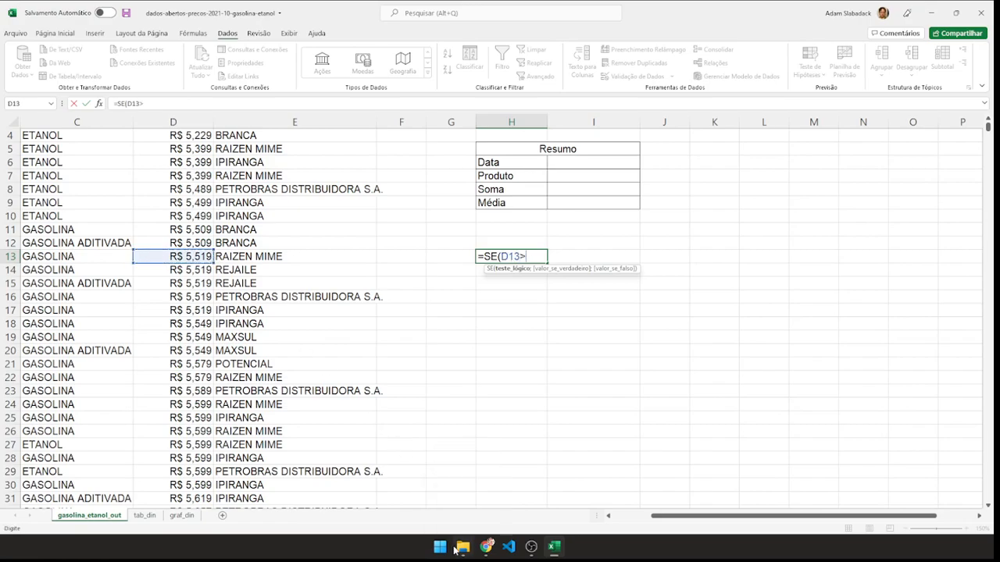
key("BackSpace")
type("=")
key("BackSpace")
type(">6")
type(";")
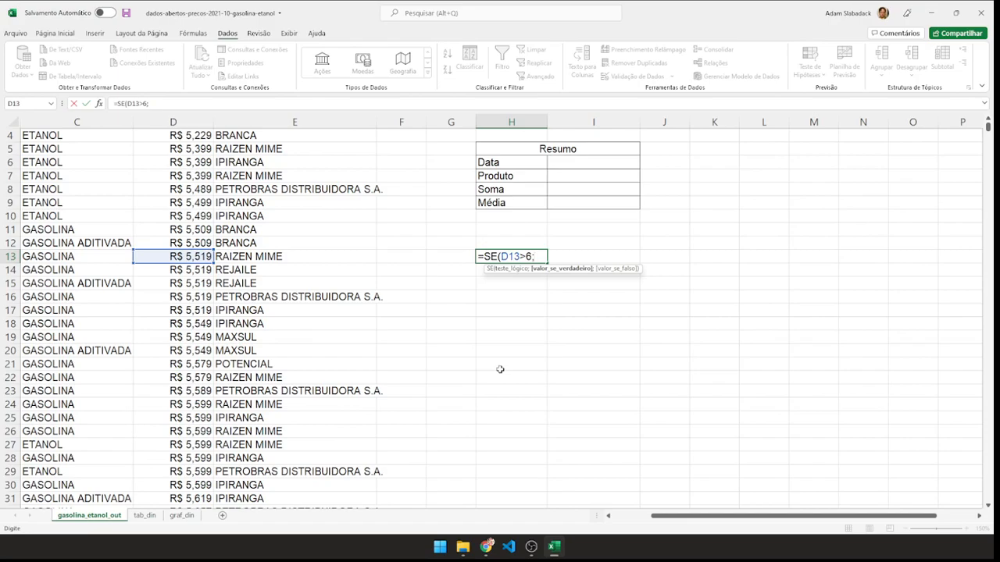
Complete the H13 formula as =SE(D13>6;"VERDADE";"MENTIRA")
type("\"")
key("Left")
key("Right")
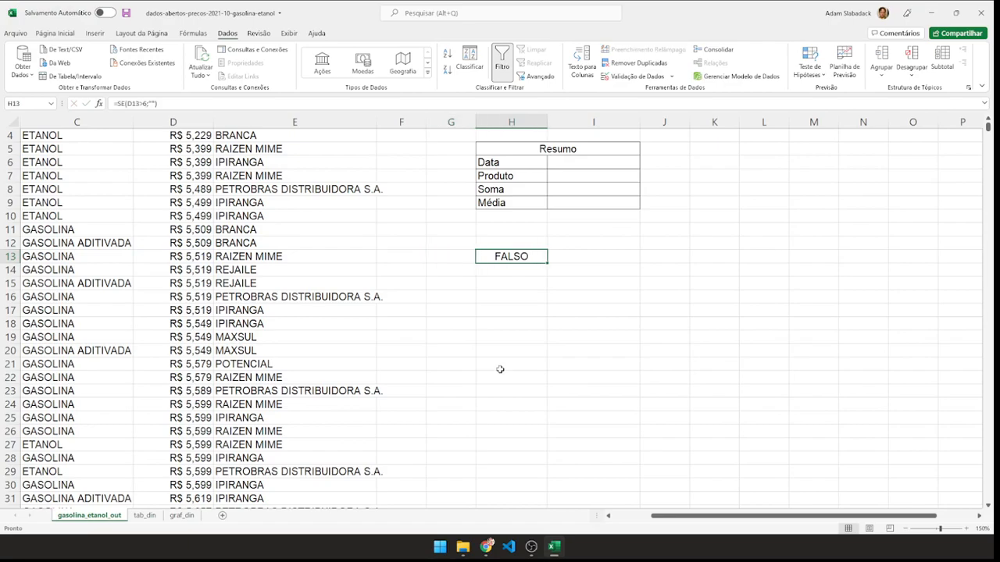
key("F2")
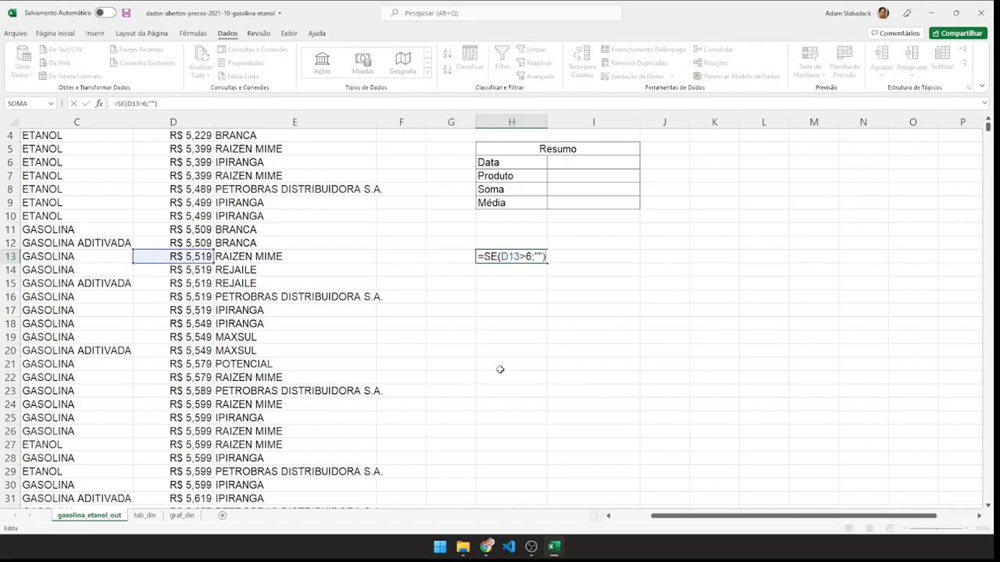
left_click(539, 256)
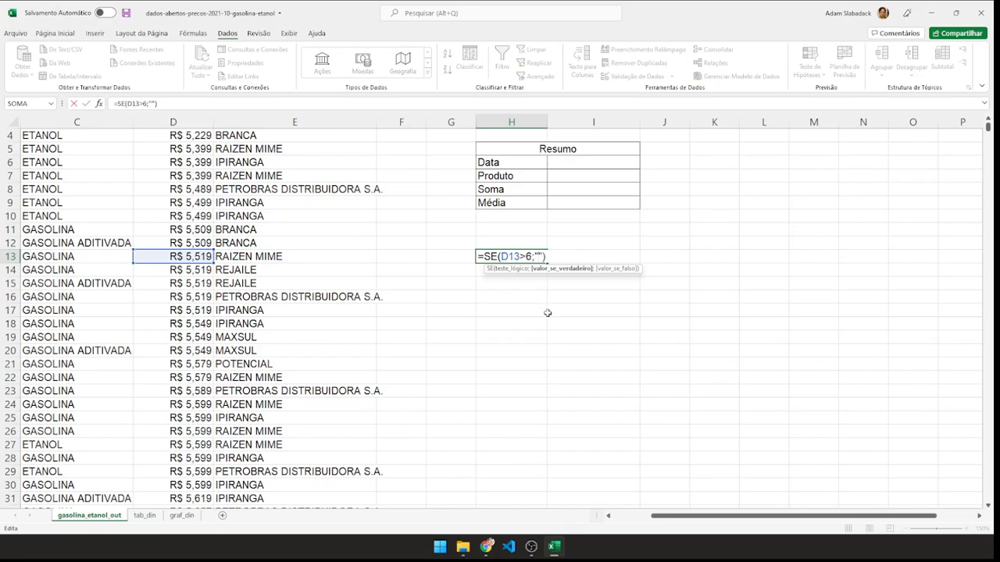
type("VERDADE")
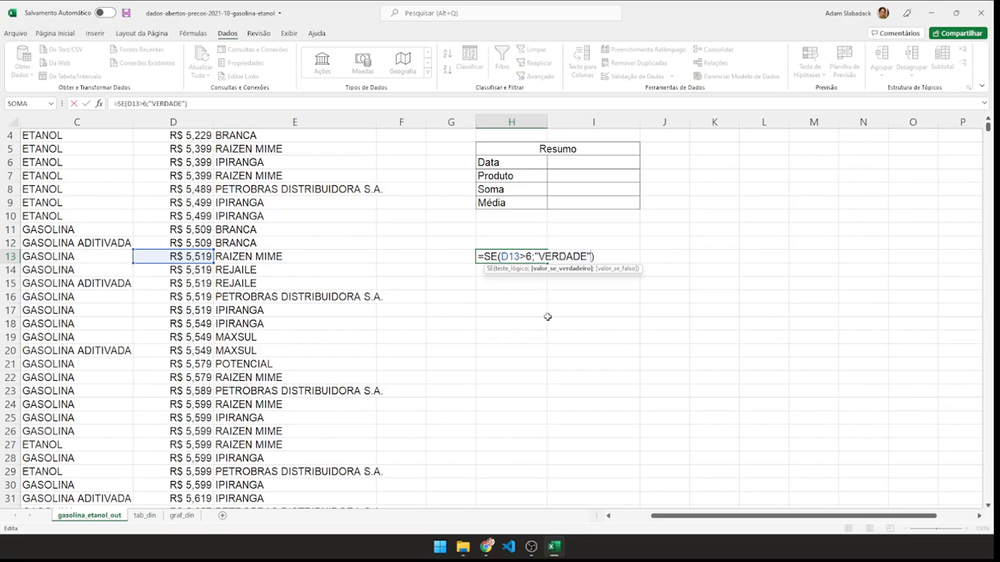
type(";\"")
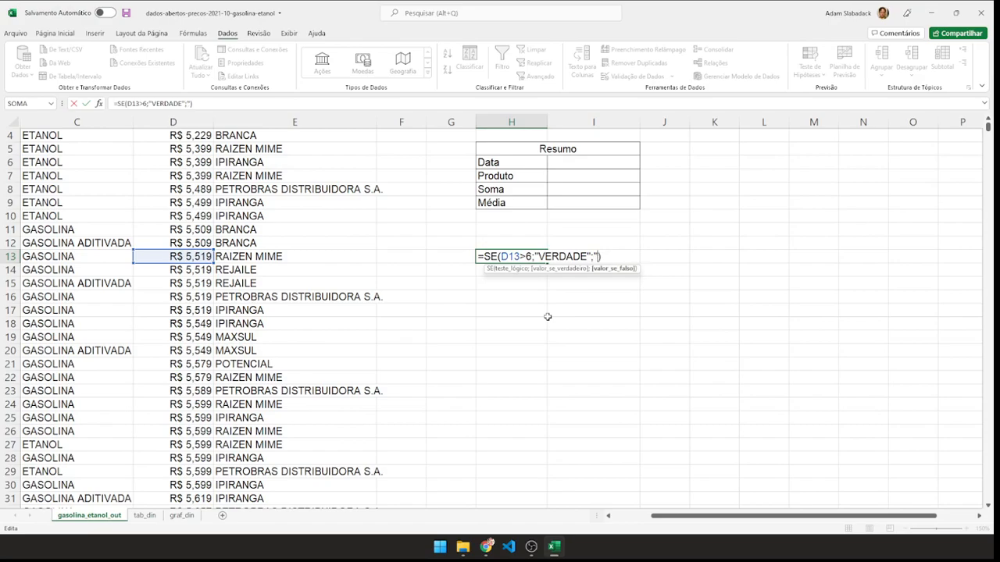
type("\"MENTIRA")
key("Return")
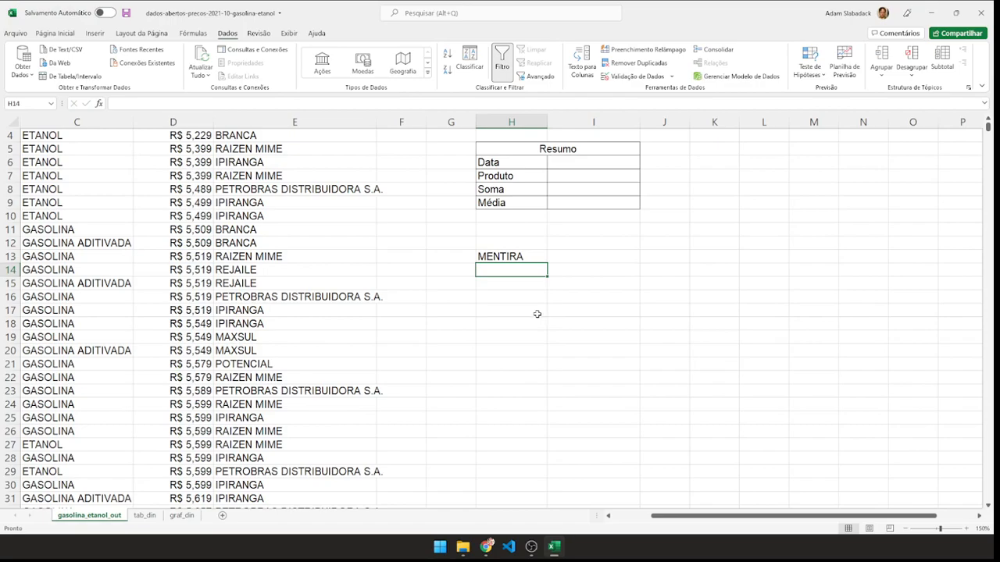
Remove the quotation marks around VERDADE in the SE formula in H13
left_click(507, 258)
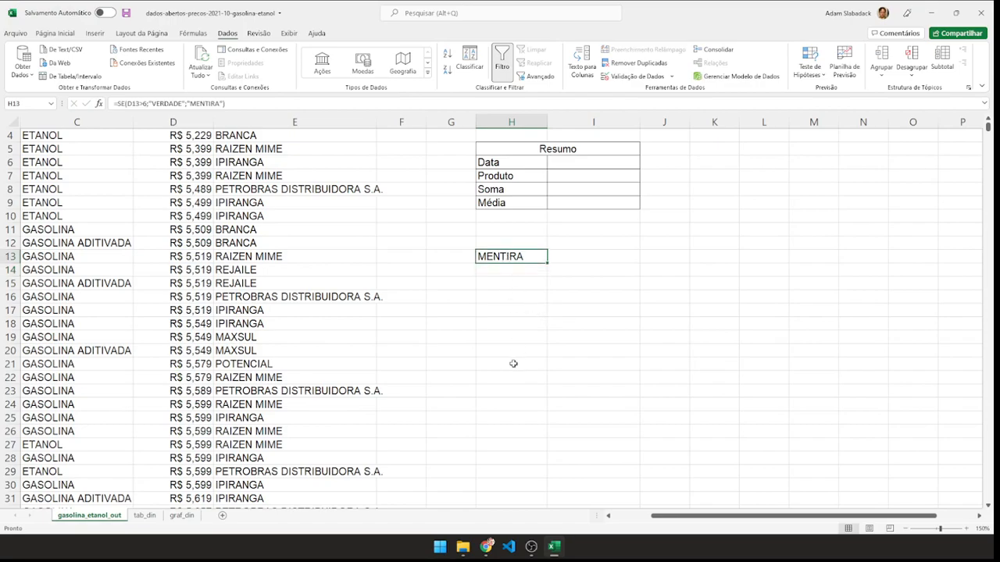
key("F2")
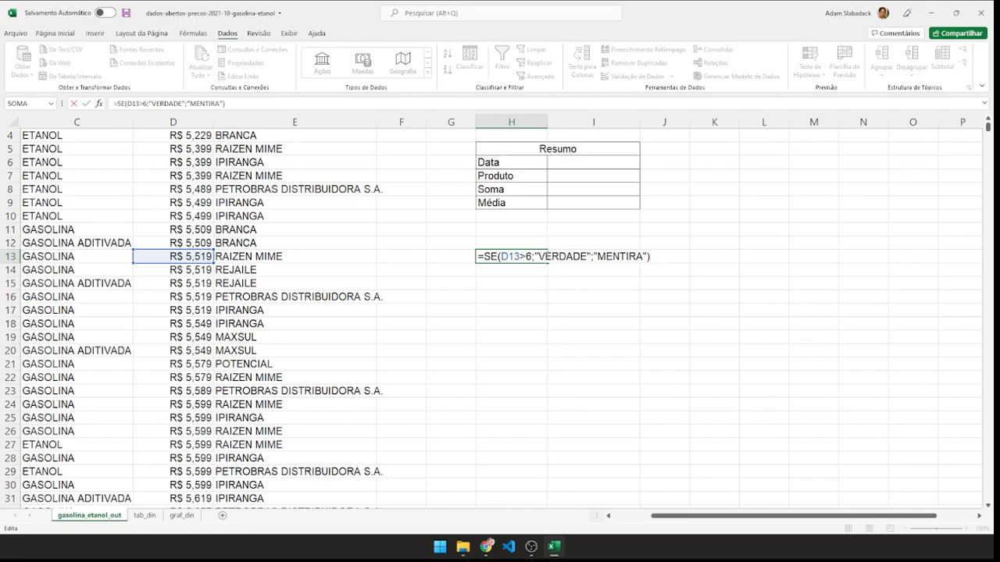
left_click(539, 256)
key("BackSpace")
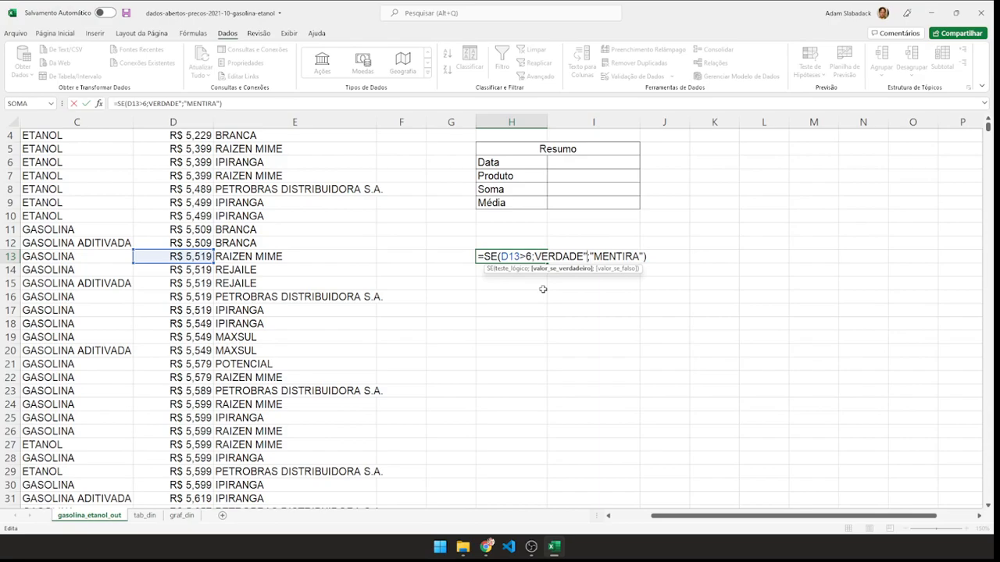
key("BackSpace")
key("Return")
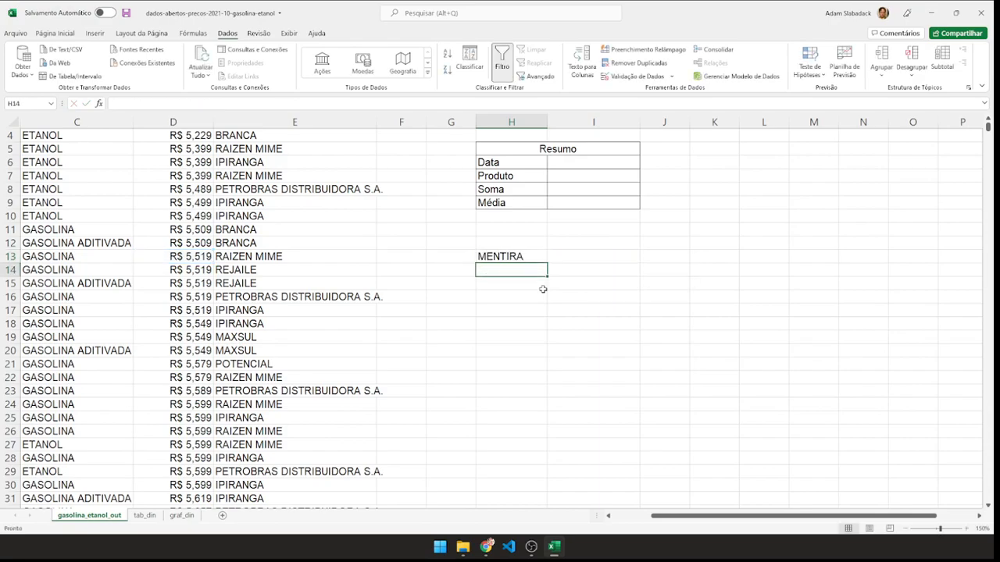
Remove the quotation marks around MENTIRA in the SE formula in H13 as well
key("Up")
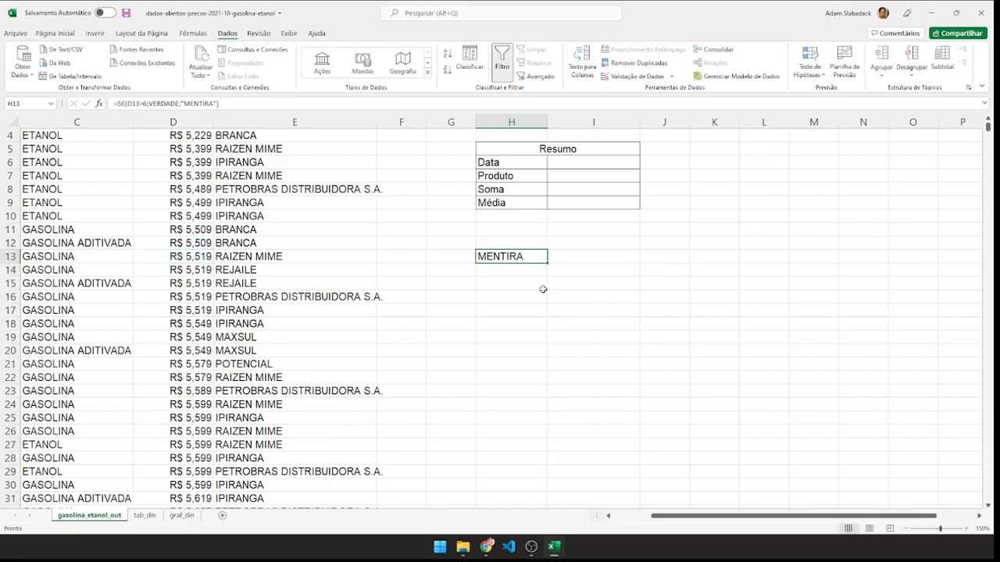
key("F2")
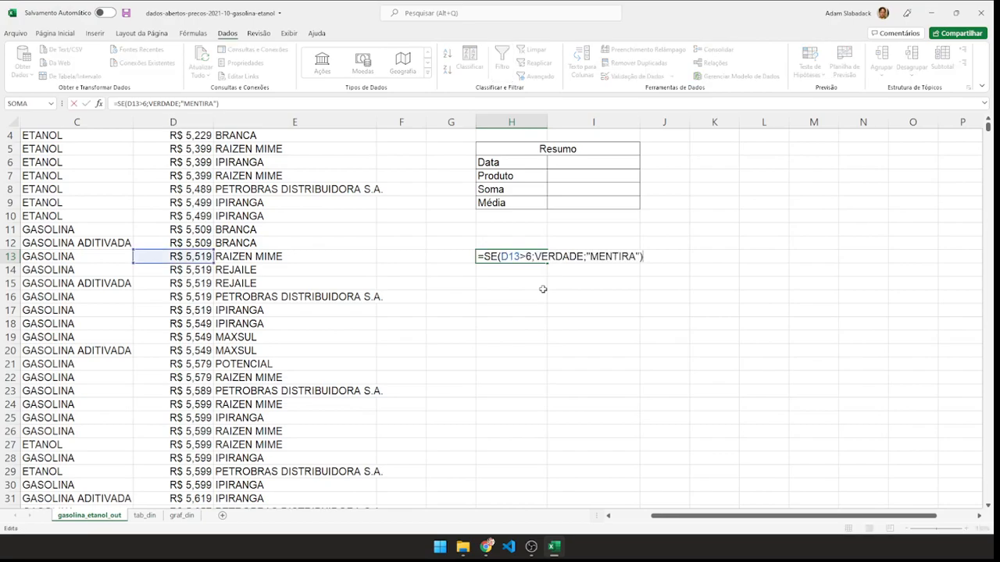
key("Left")
key("BackSpace")
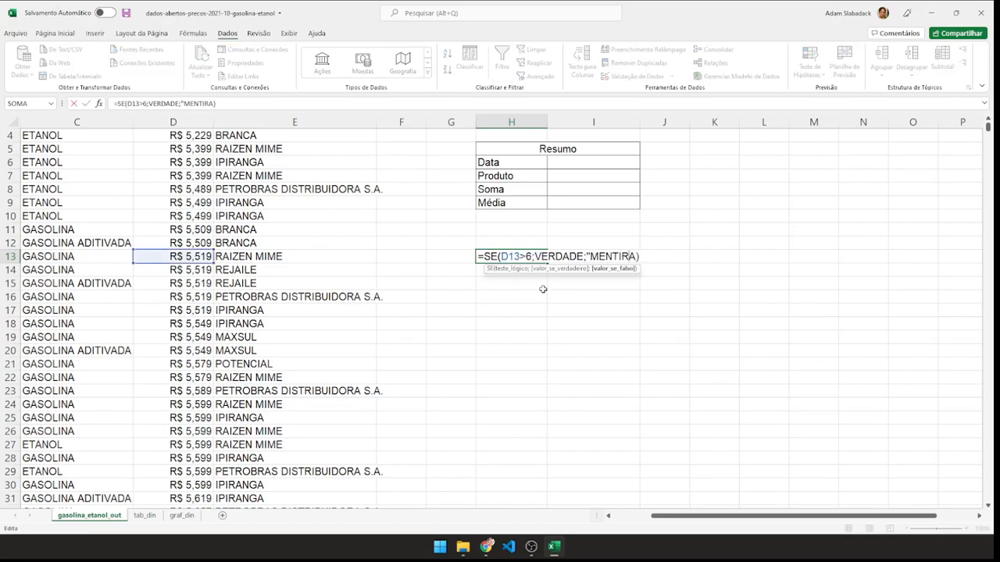
key("Left")
key("Left")
key("BackSpace")
key("Return")
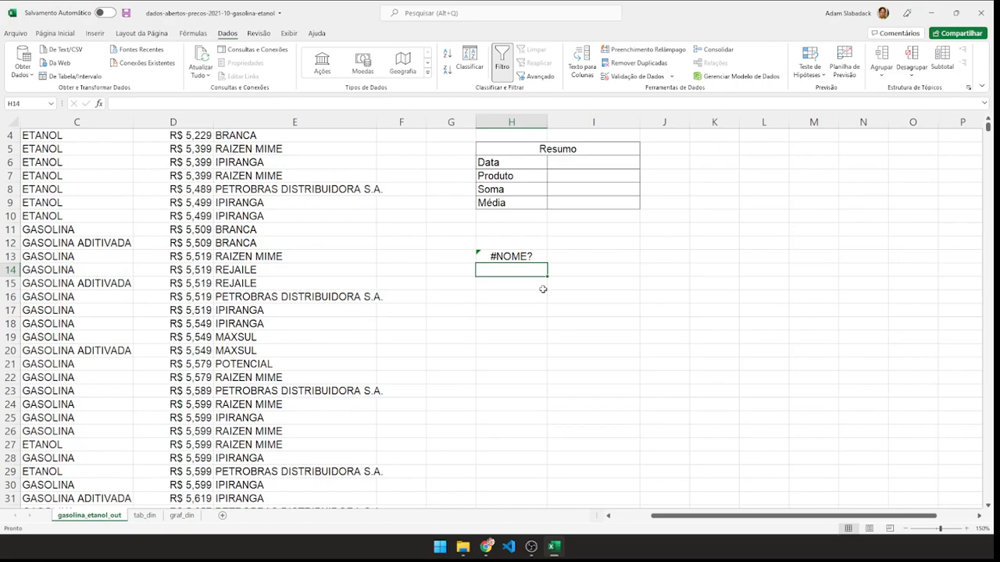
Replace the text results of the H13 formula with numbers, giving =SE(D13>6;8;1)
left_click(528, 258)
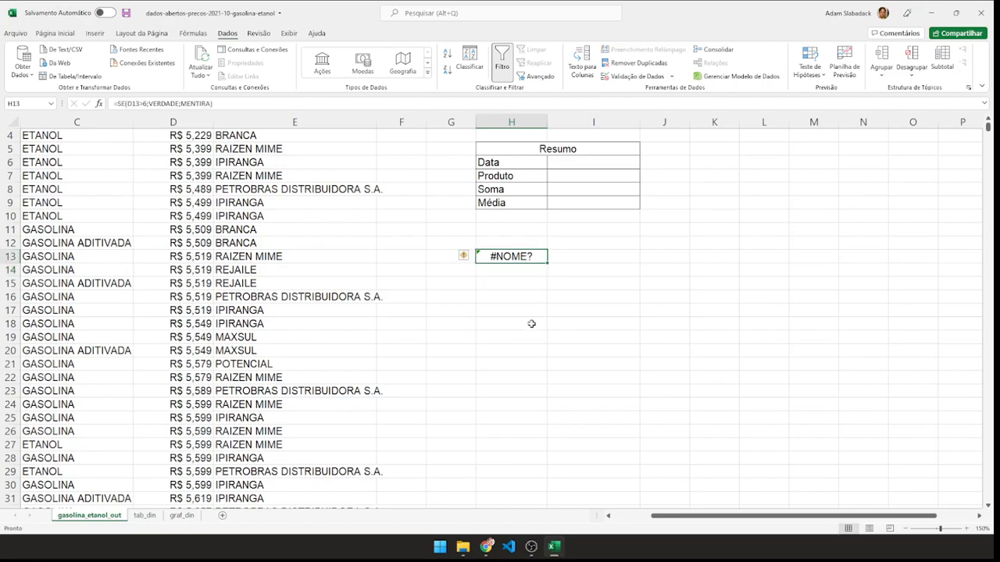
key("F2")
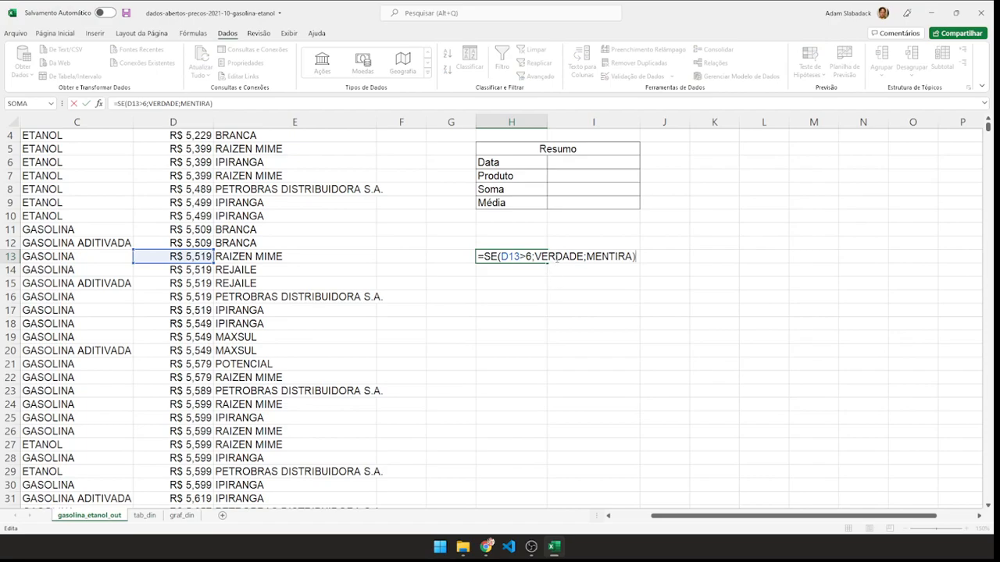
double_click(558, 254)
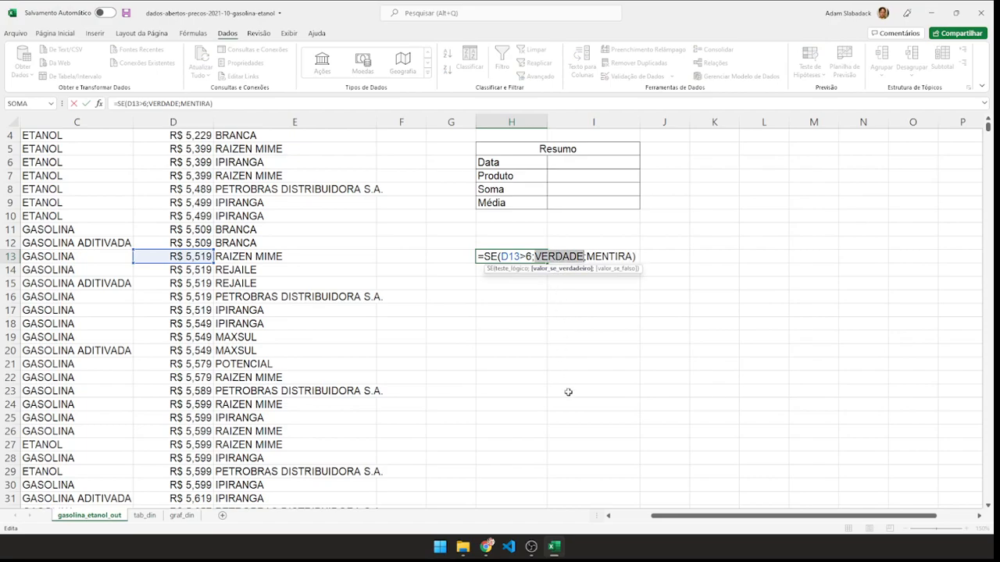
type("8")
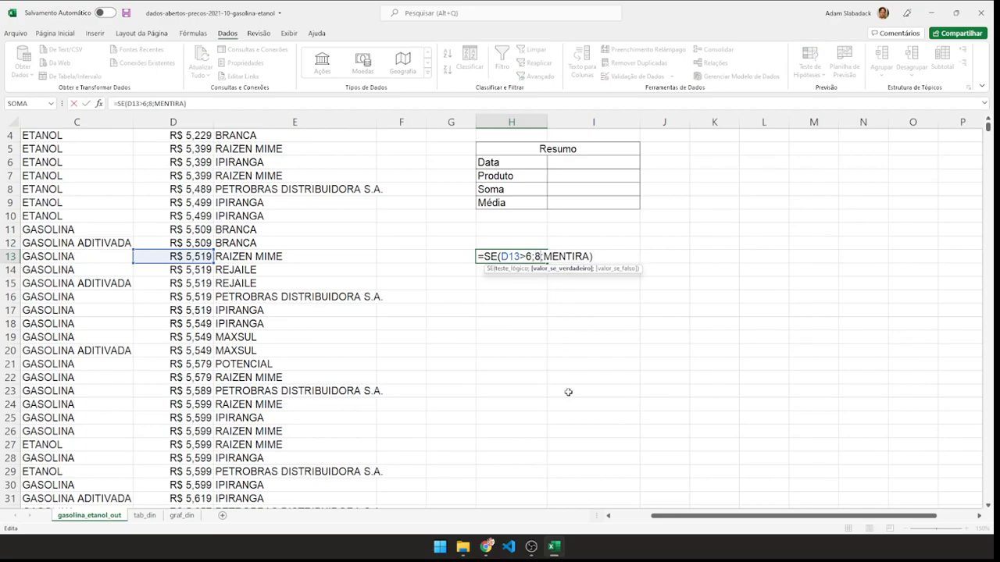
double_click(564, 256)
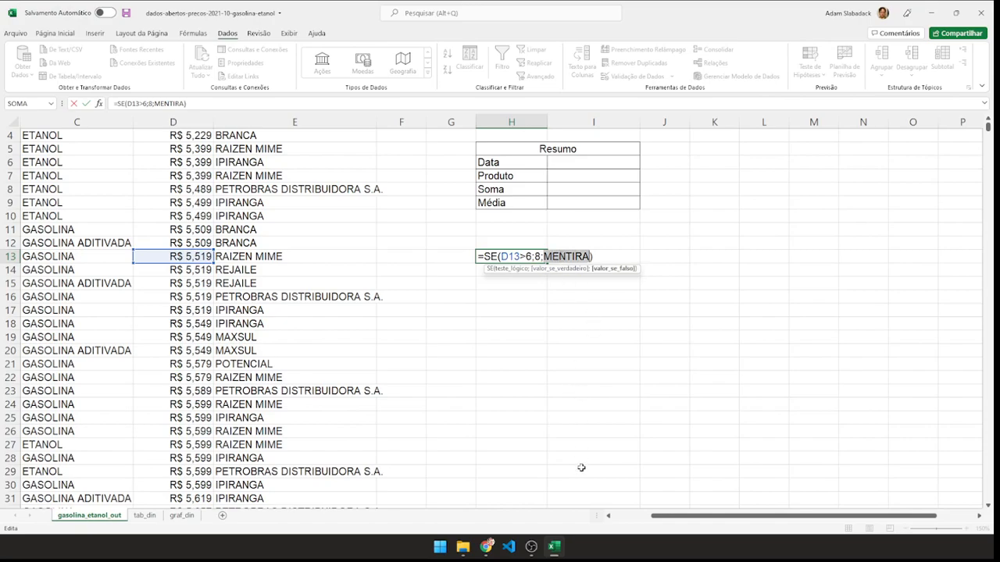
type("1")
key("Return")
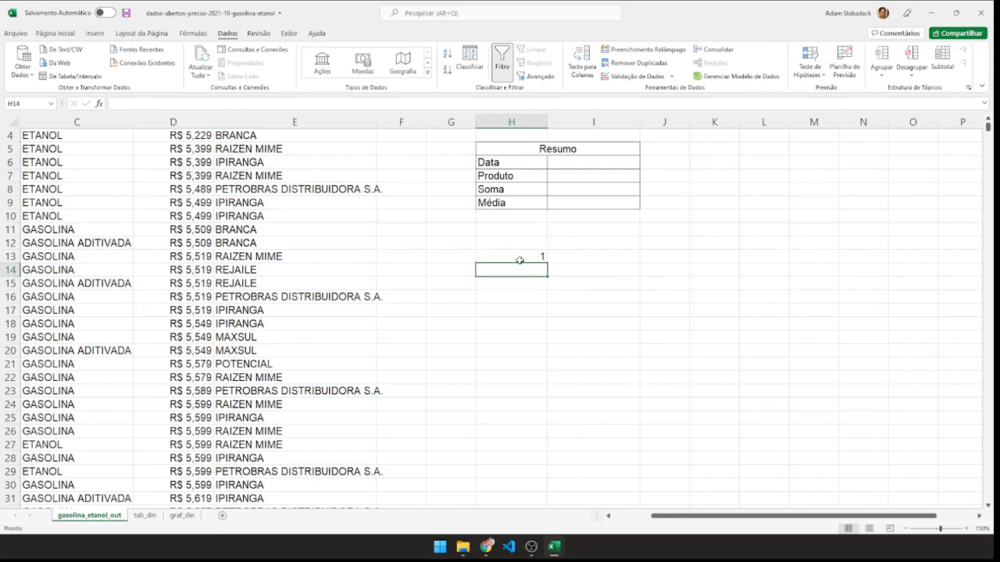
Set the price in D13 to 7 to test the true case of the SE formula
left_click(183, 258)
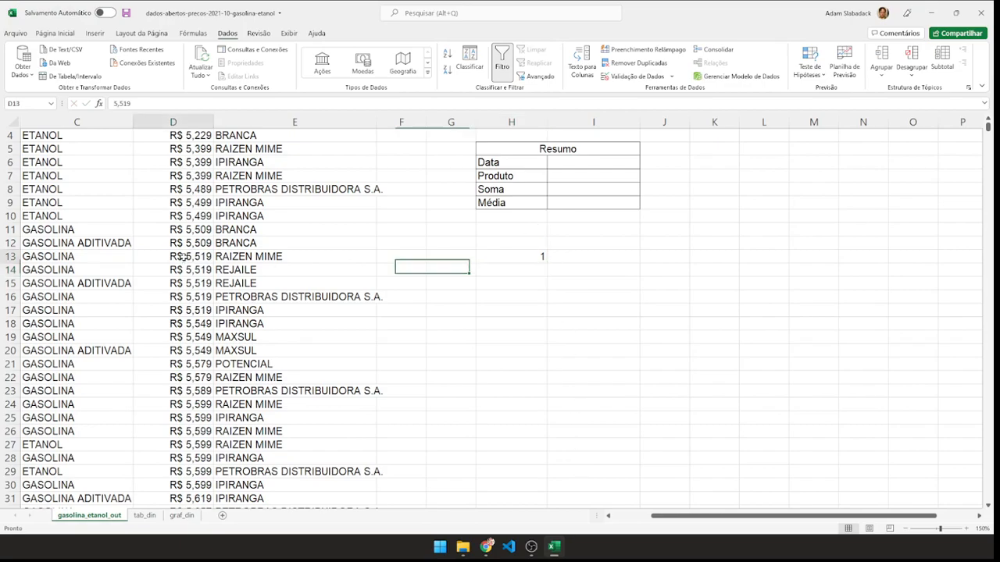
type("7")
key("Return")
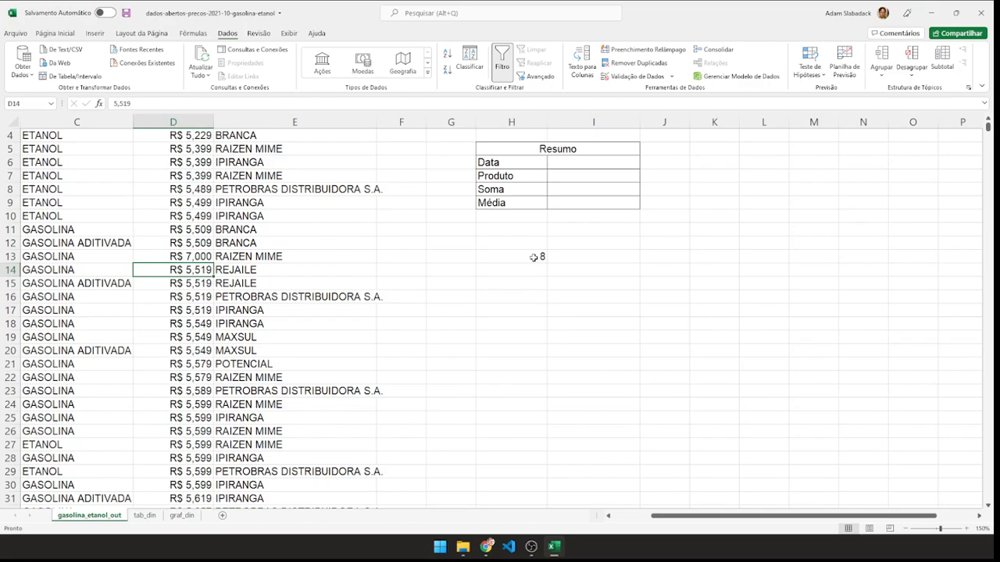
left_click(203, 256)
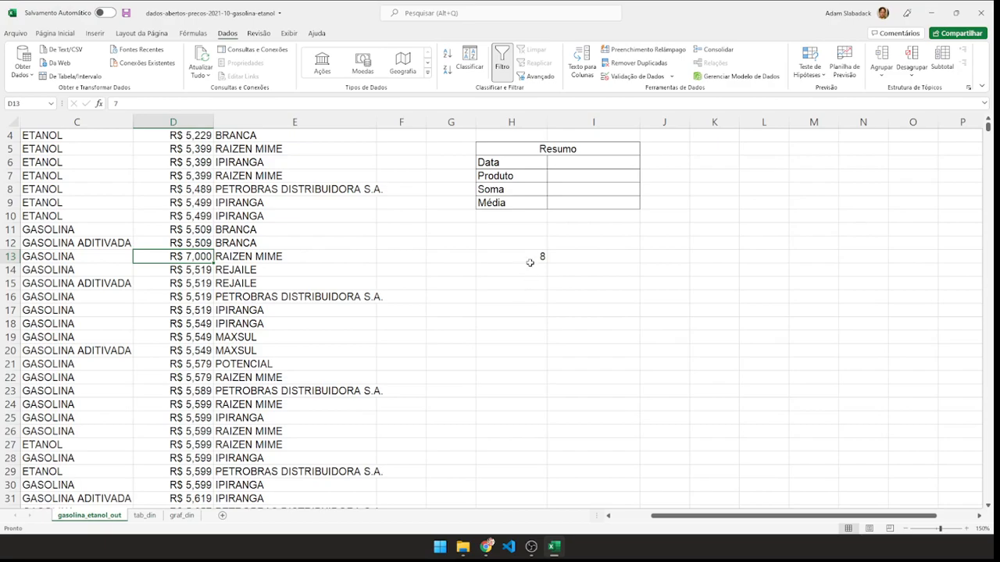
Clear cell H13 and go over the Data, Produto, Soma and Média labels of the Resumo table
left_click(529, 259)
key("Delete")
scroll(557, 363, "up", 1)
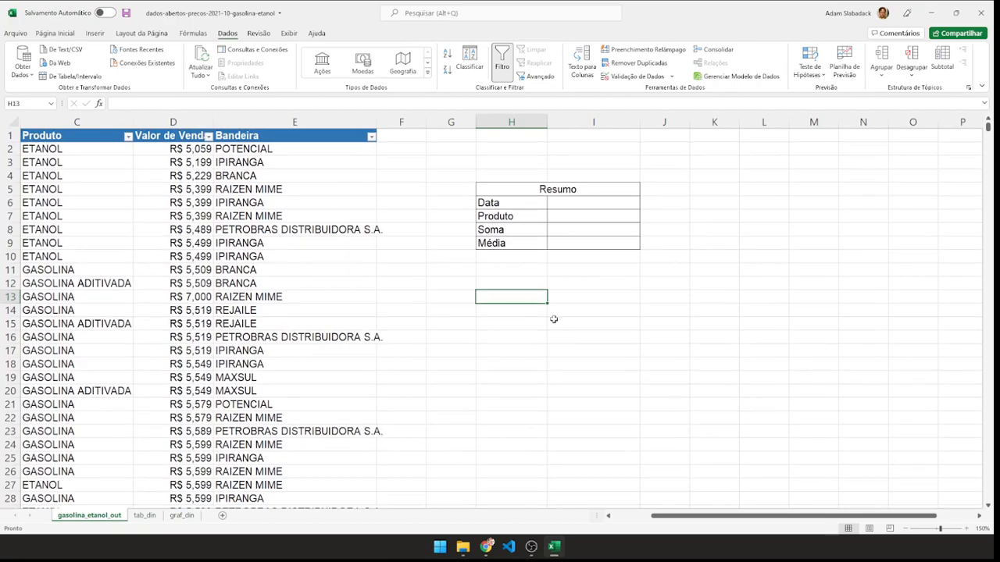
left_click(507, 201)
left_click(503, 216)
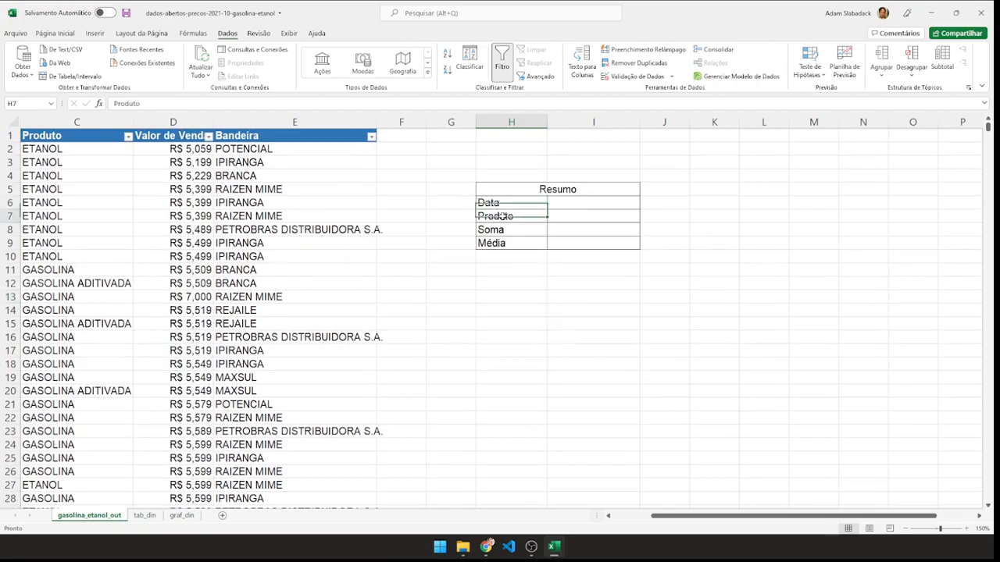
left_click(503, 231)
left_click(500, 243)
left_click(495, 300)
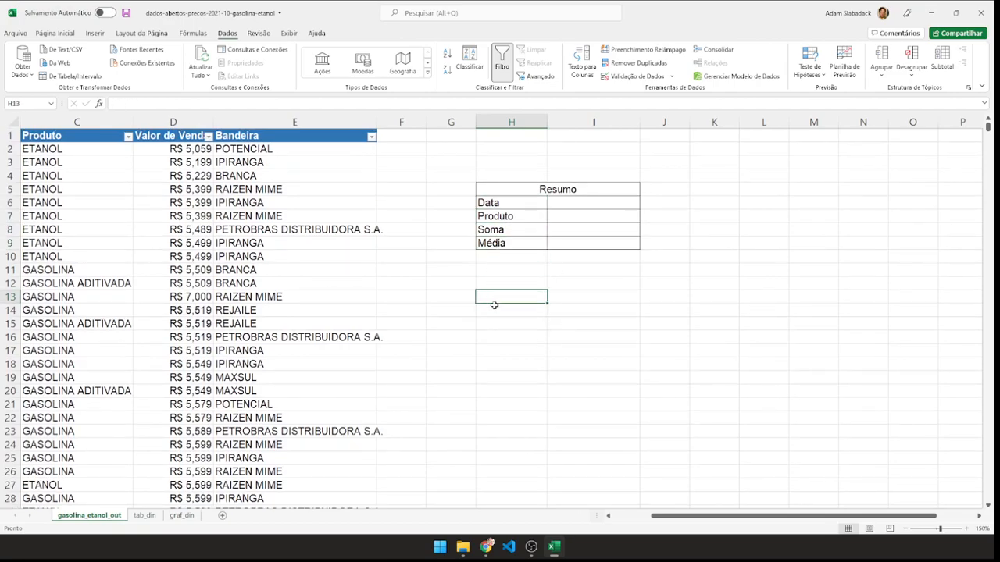
Enter the formula =SOMASE(C:C;I7;D:D) in the Soma cell I8 of the Resumo table
left_click(575, 231)
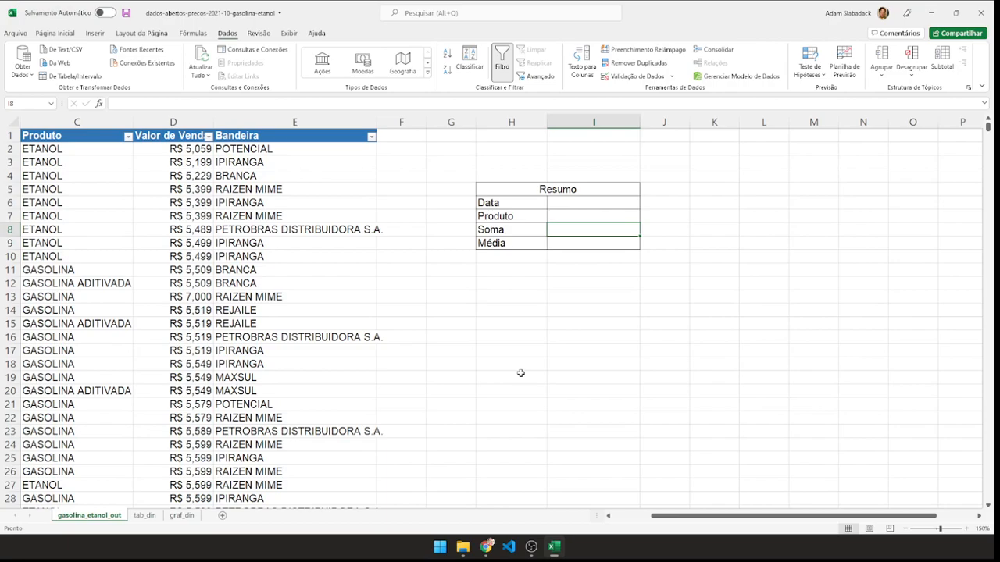
type("=")
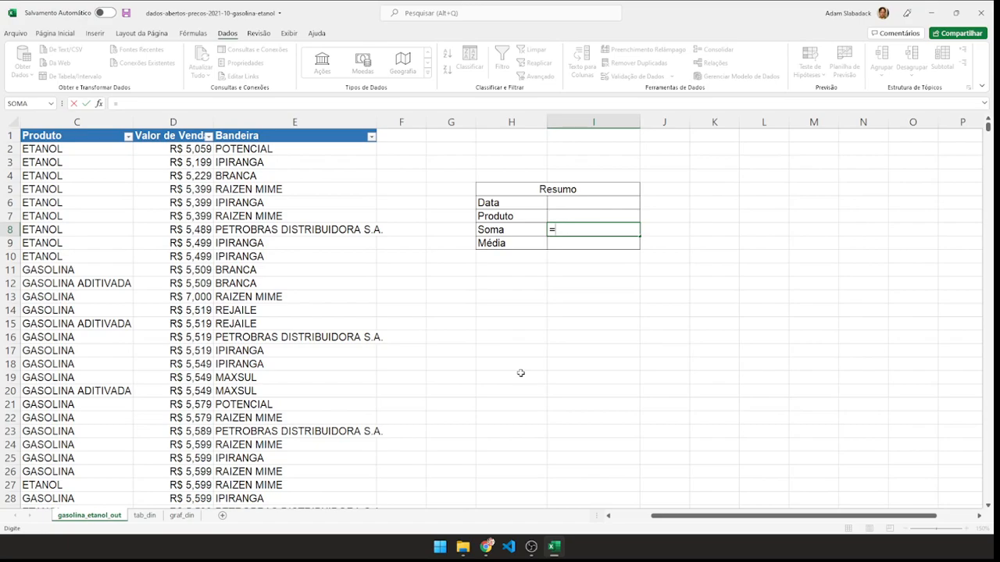
type("SOMA")
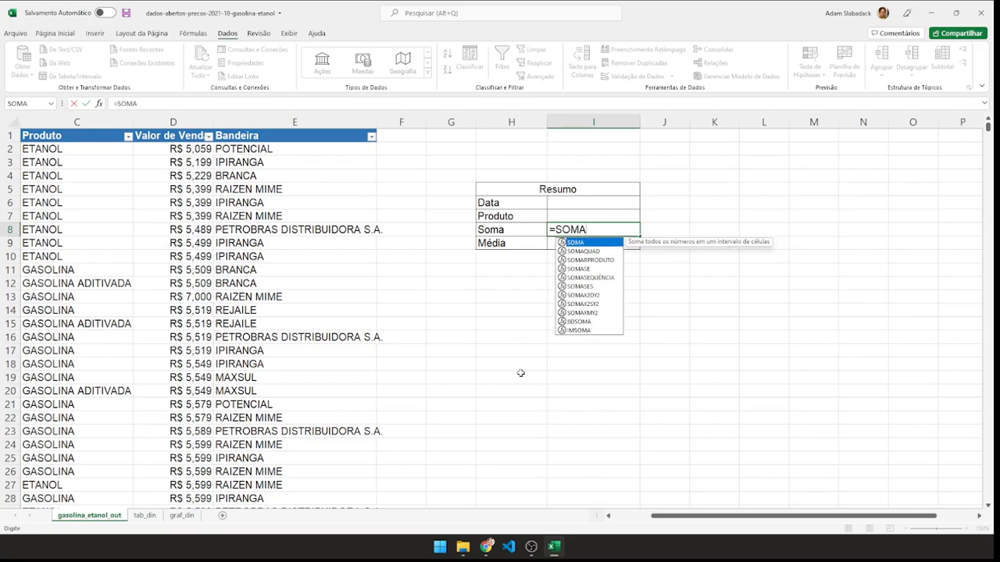
type("SE")
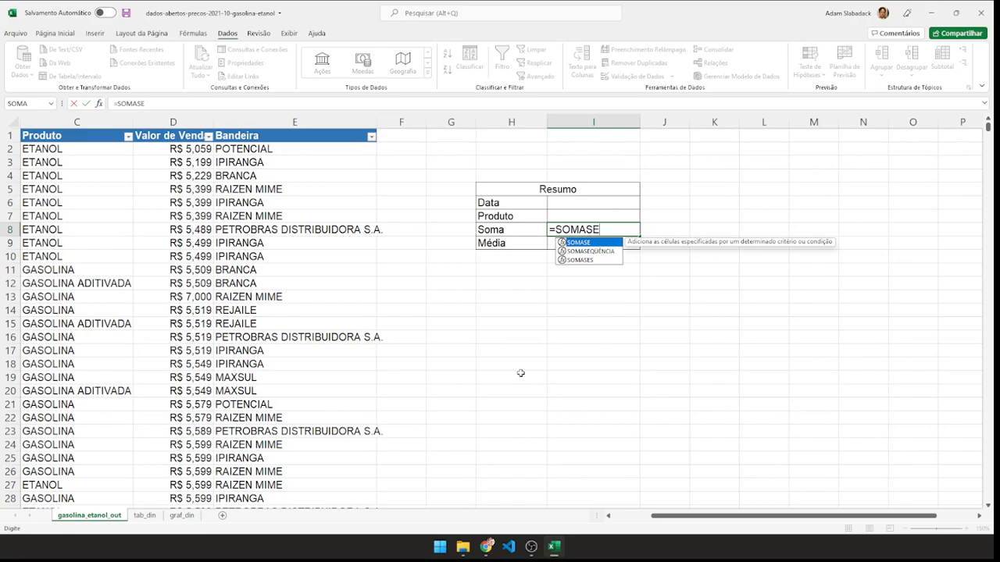
type("(")
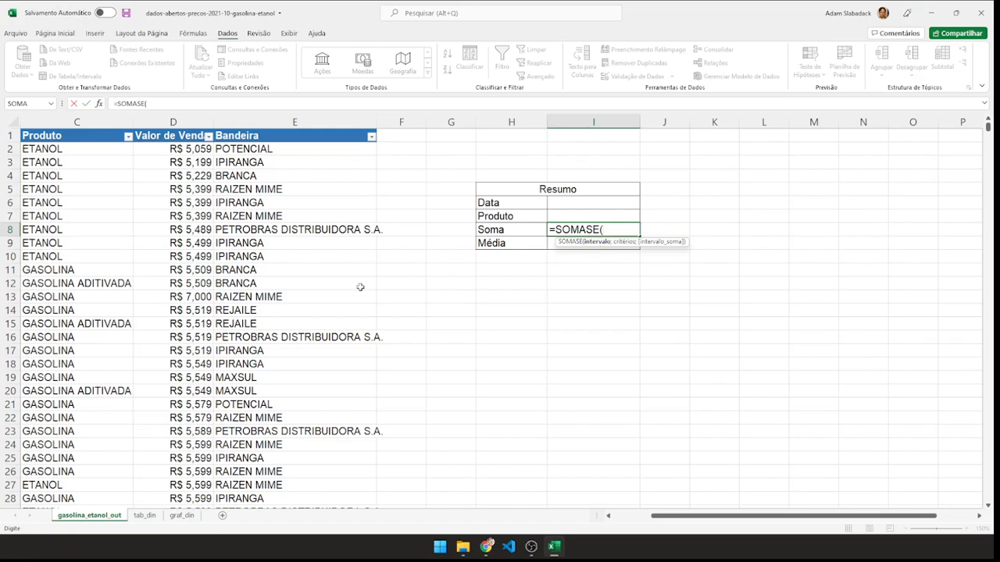
left_click(46, 118)
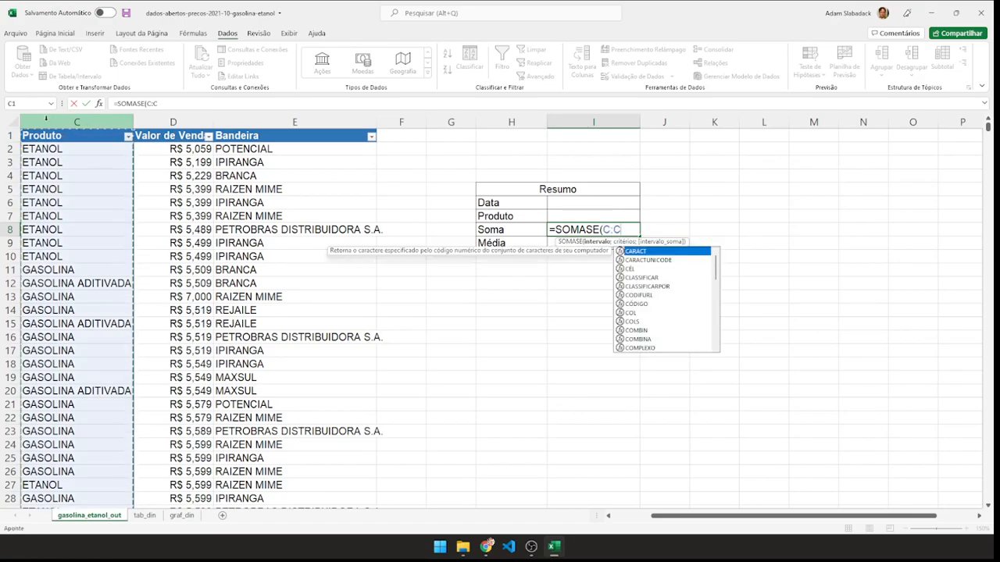
type(";")
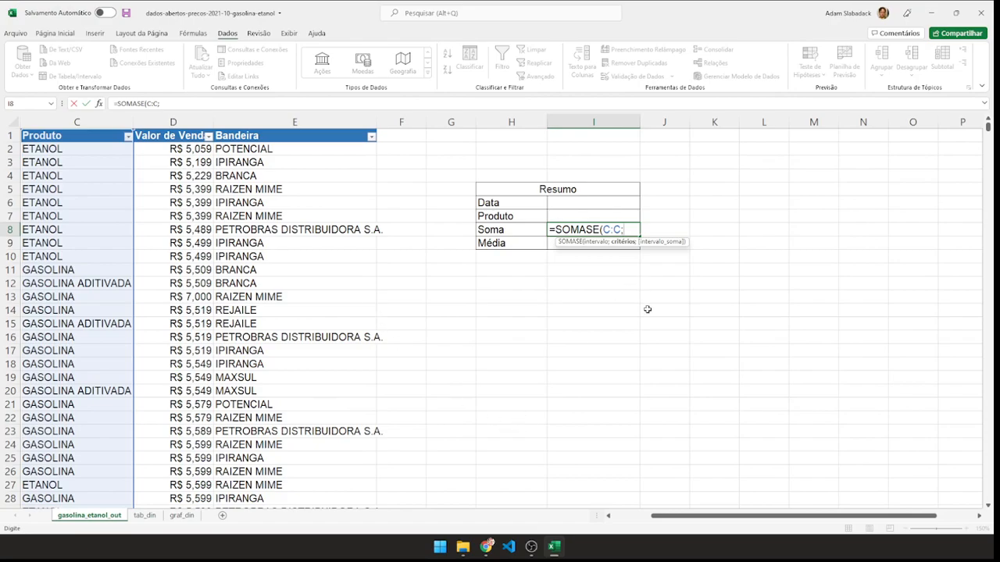
left_click(573, 214)
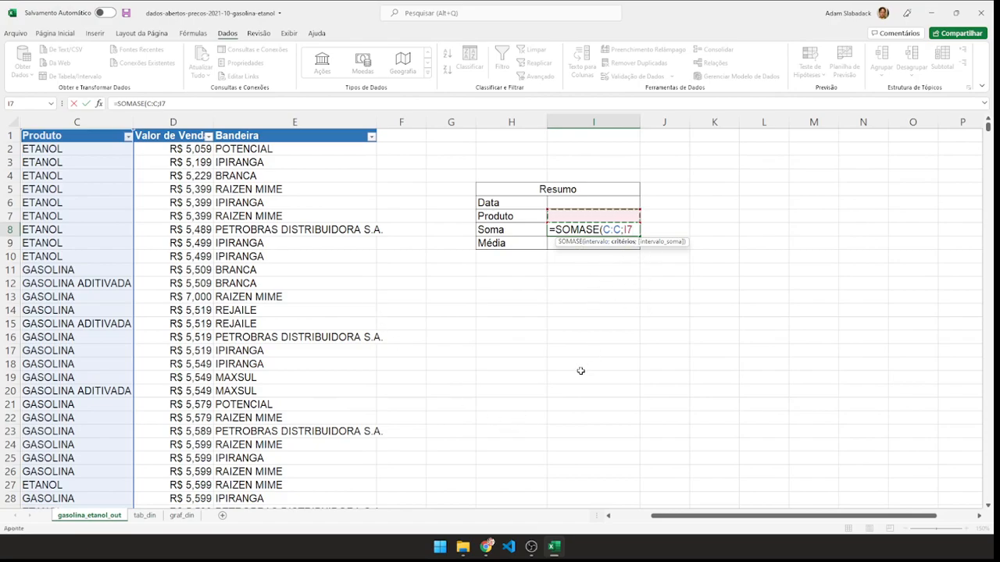
type(";")
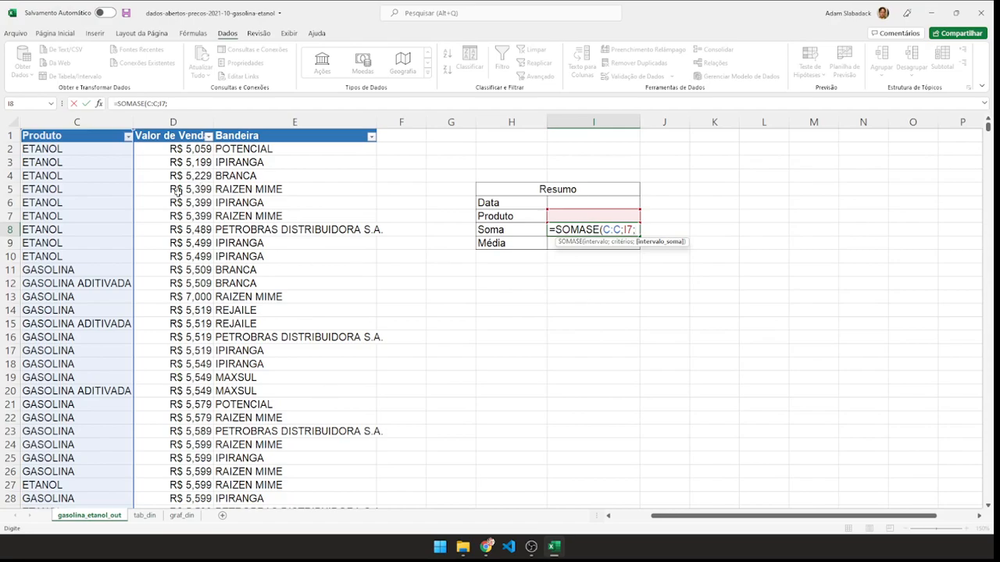
left_click(179, 122)
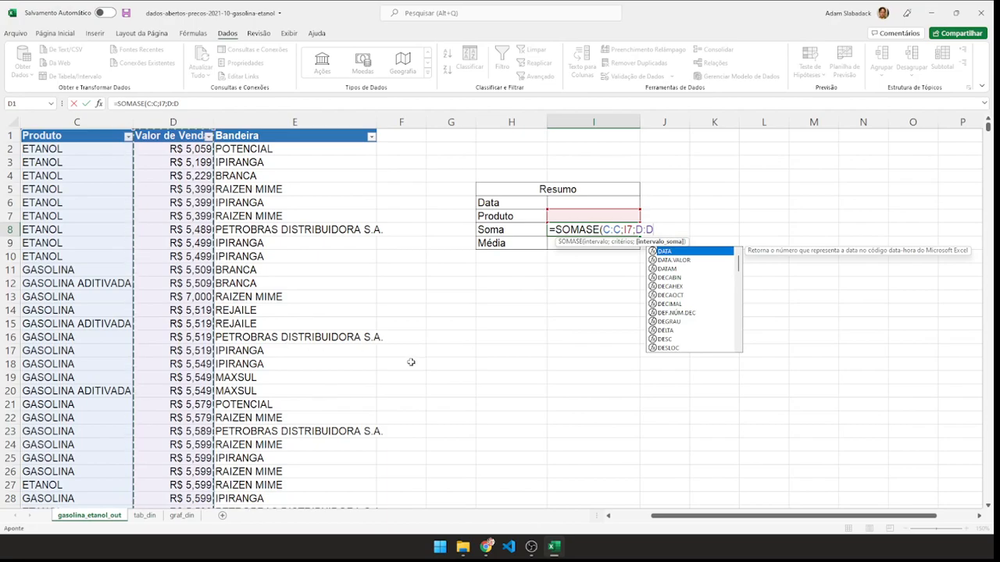
key("Return")
type(")")
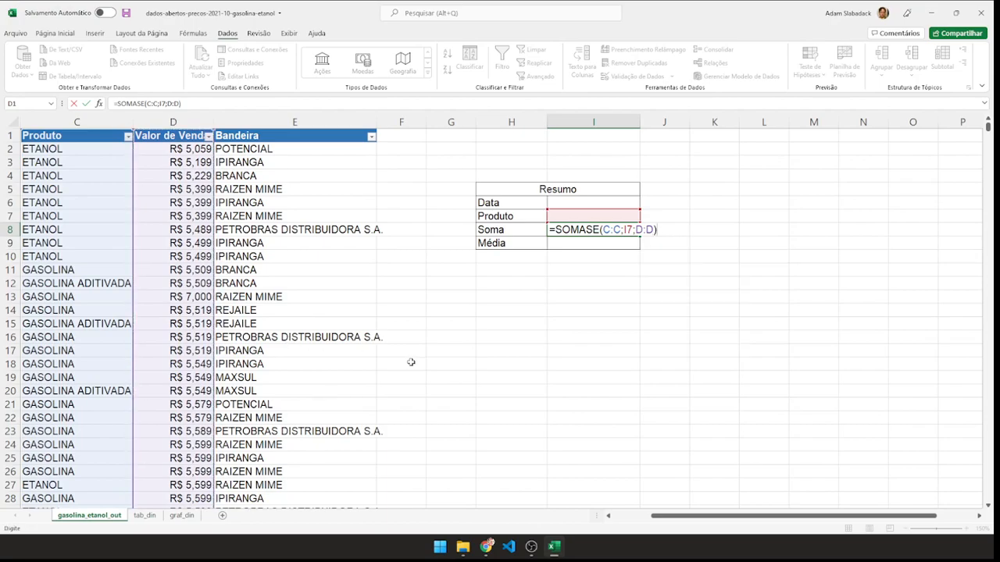
key("Return")
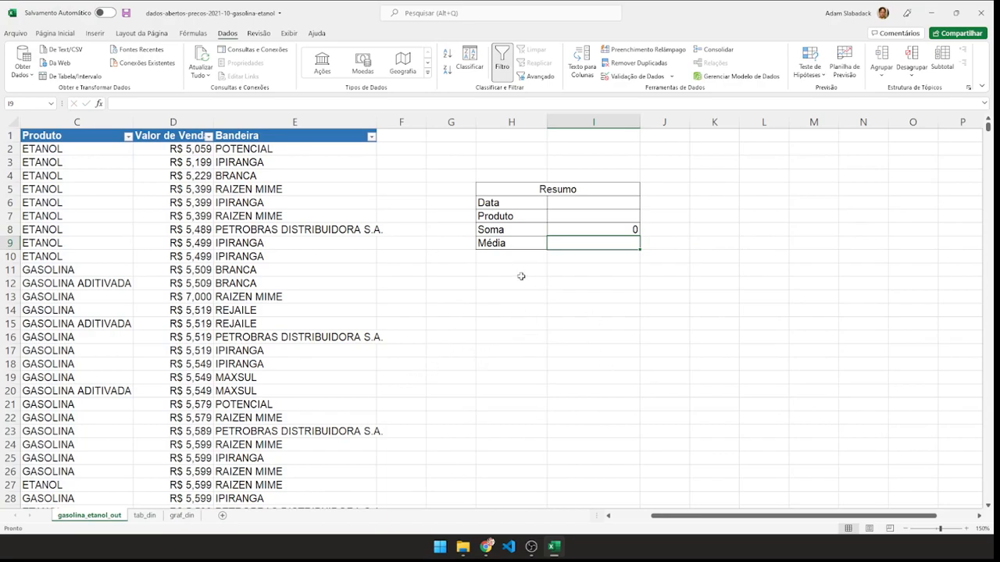
Enter ETANOL in the Produto cell I7 to test the SOMASE formula
left_click(590, 218)
type("ETANOL")
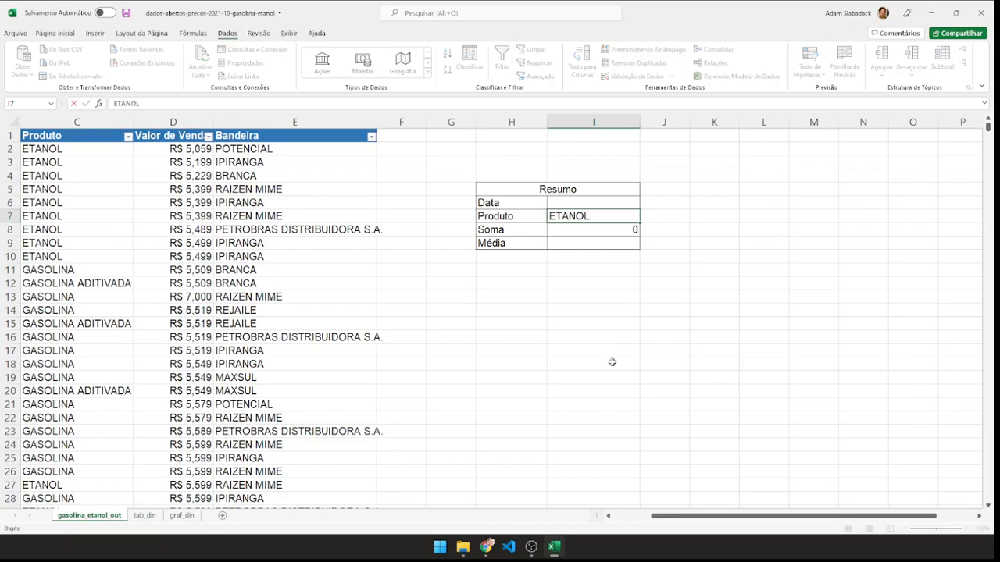
key("Return")
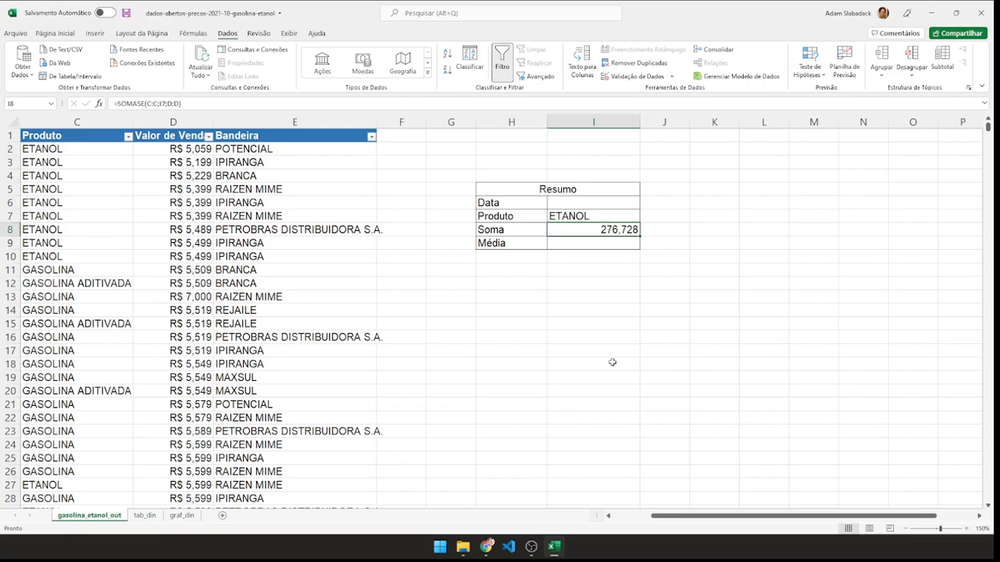
Go through the ETANOL and GASOLINA rows and their sale prices to see which values the SOMASE formula adds
left_click(166, 176)
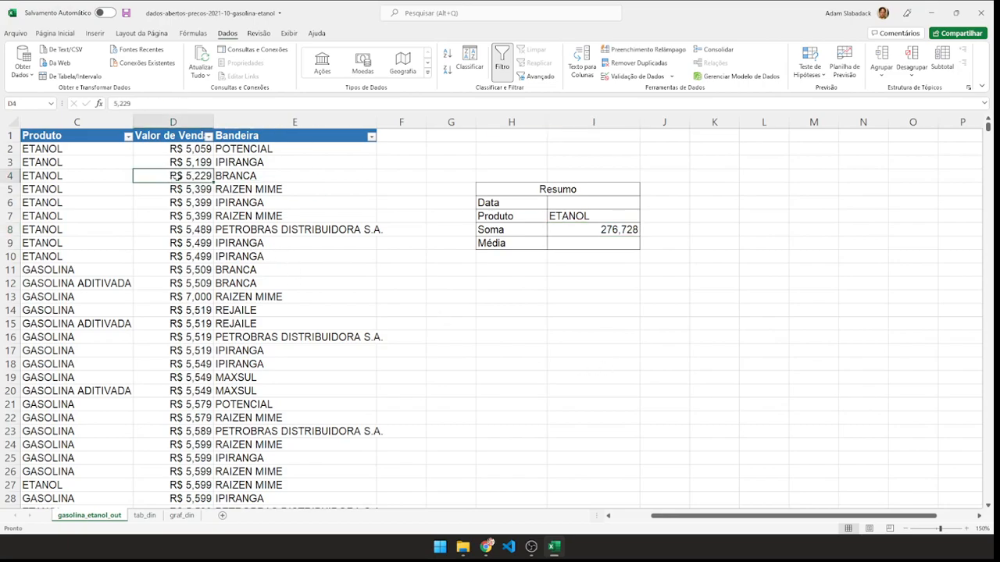
left_click(49, 175)
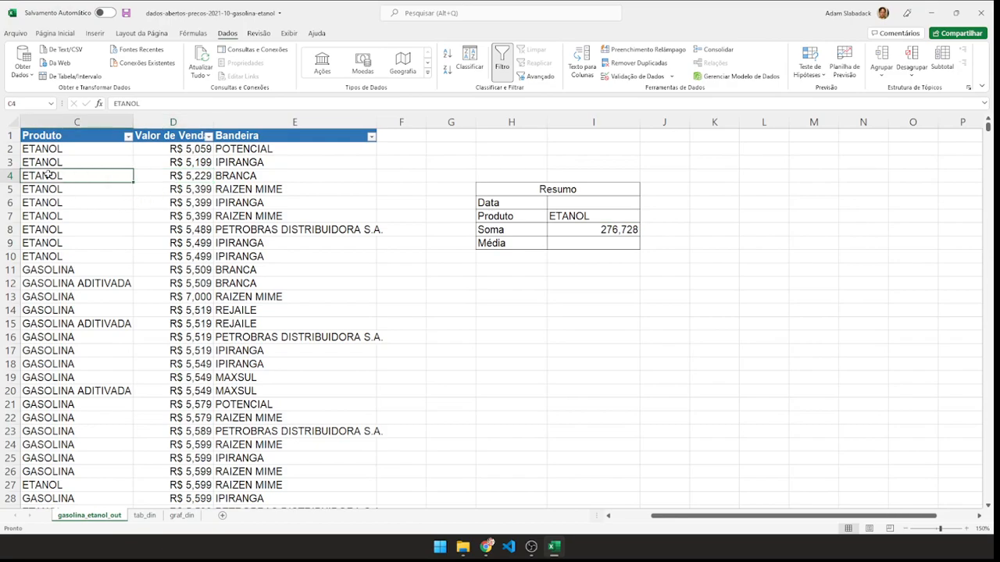
left_click(178, 148)
left_click(174, 162)
left_click(174, 177)
left_click(174, 189)
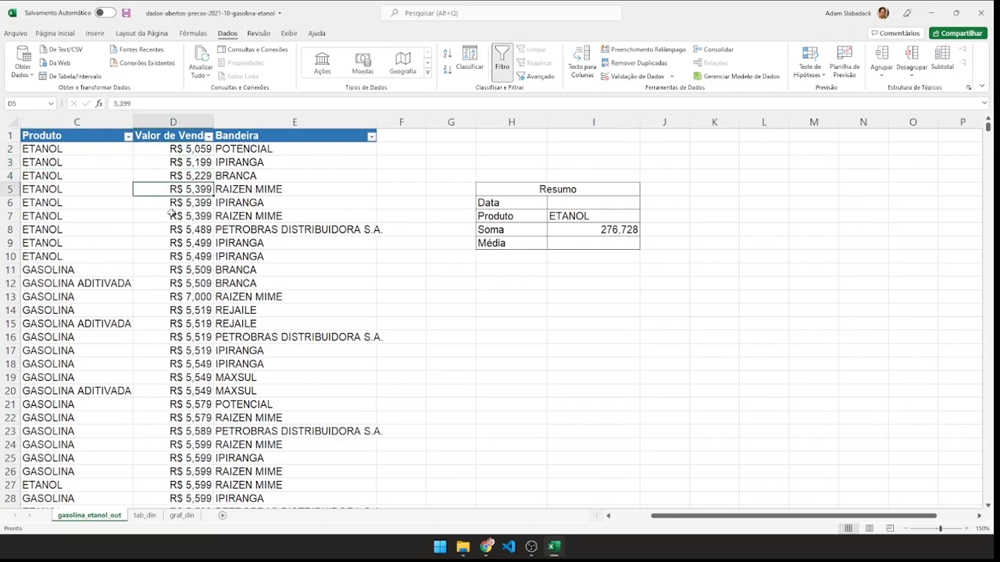
left_click(100, 269)
left_click(100, 285)
left_click(78, 310)
scroll(67, 347, "down", 2)
left_click(163, 406)
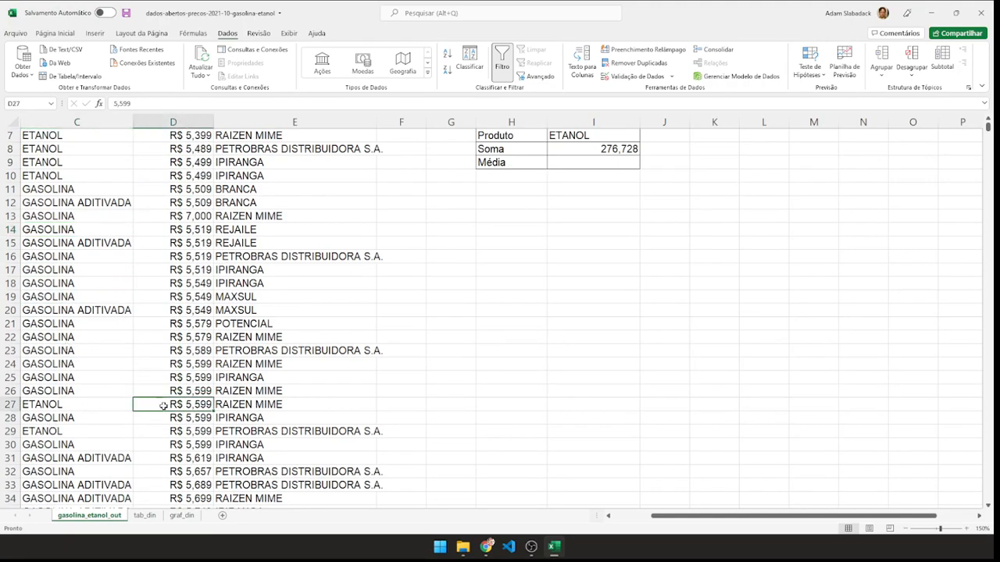
left_click_drag(58, 405, 146, 406)
left_click_drag(50, 431, 166, 431)
left_click(165, 431)
scroll(165, 345, "down", 14)
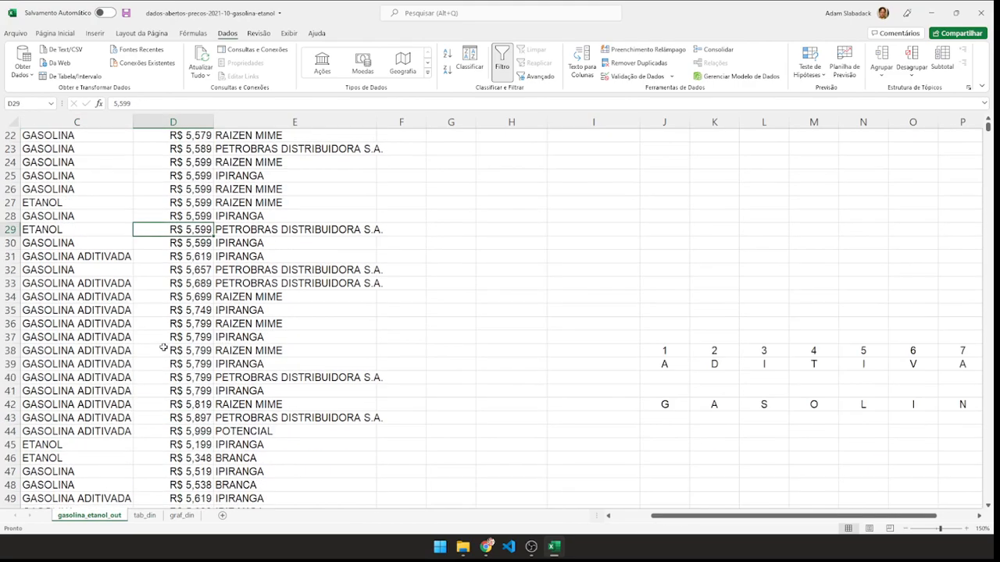
scroll(164, 346, "up", 6)
scroll(165, 345, "up", 10)
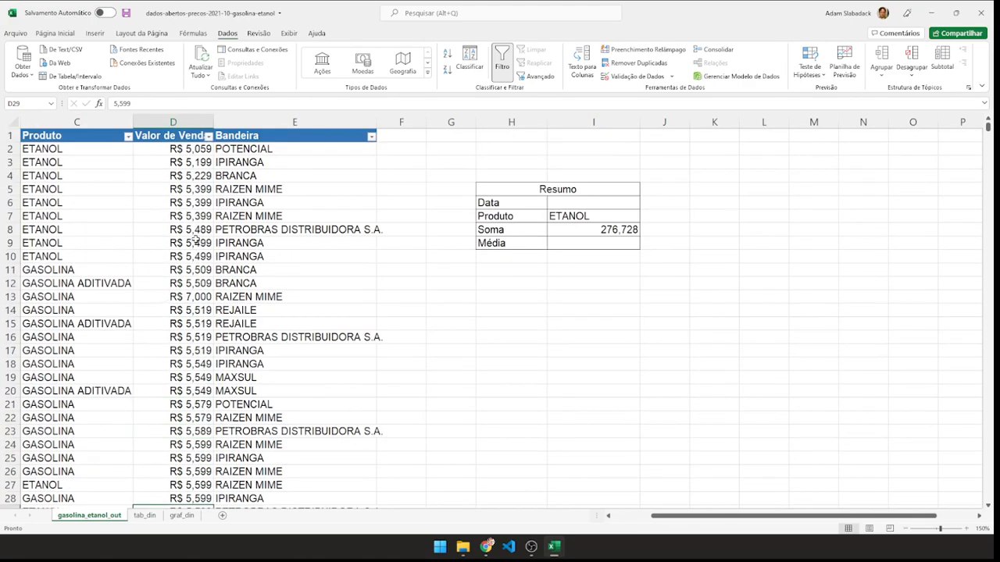
Change the product in I7 of the Resumo table to GASOLINA
left_click(575, 219)
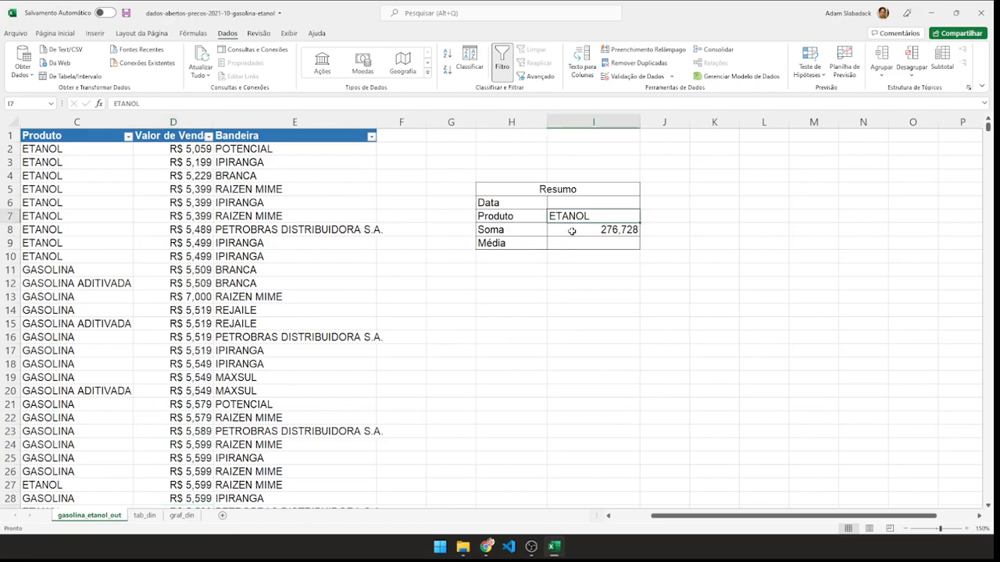
type("GASOLINA")
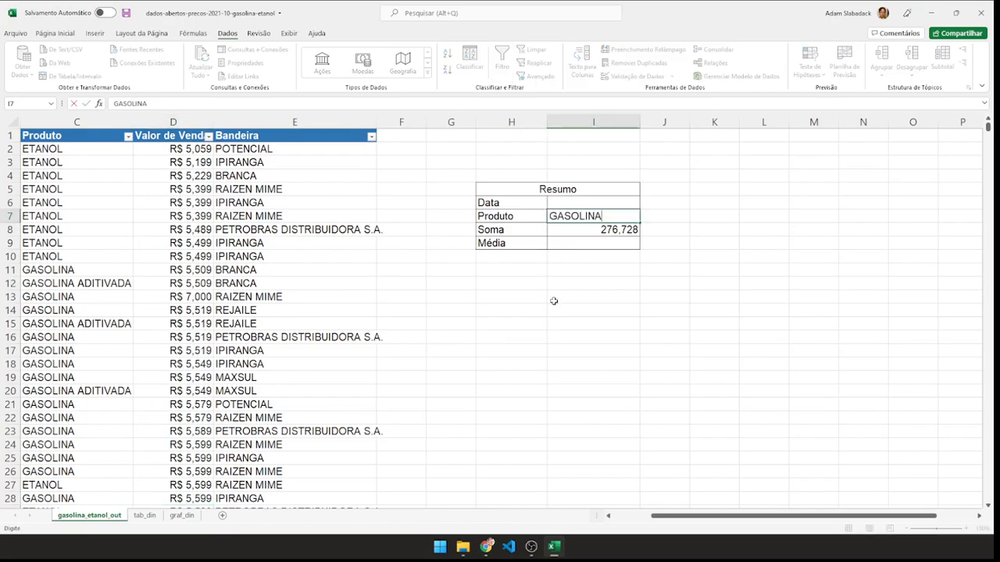
key("Return")
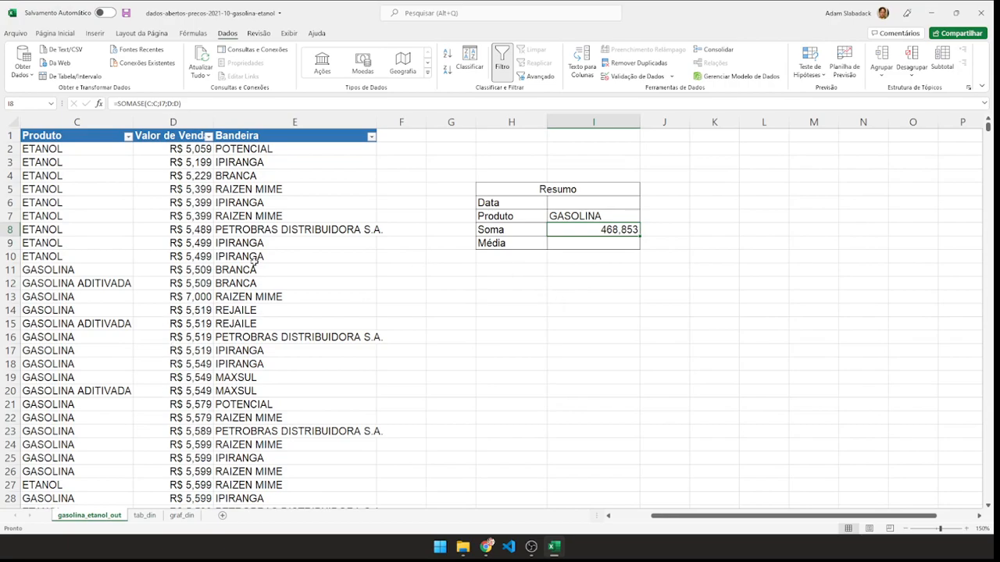
left_click_drag(77, 122, 294, 123)
left_click(550, 310)
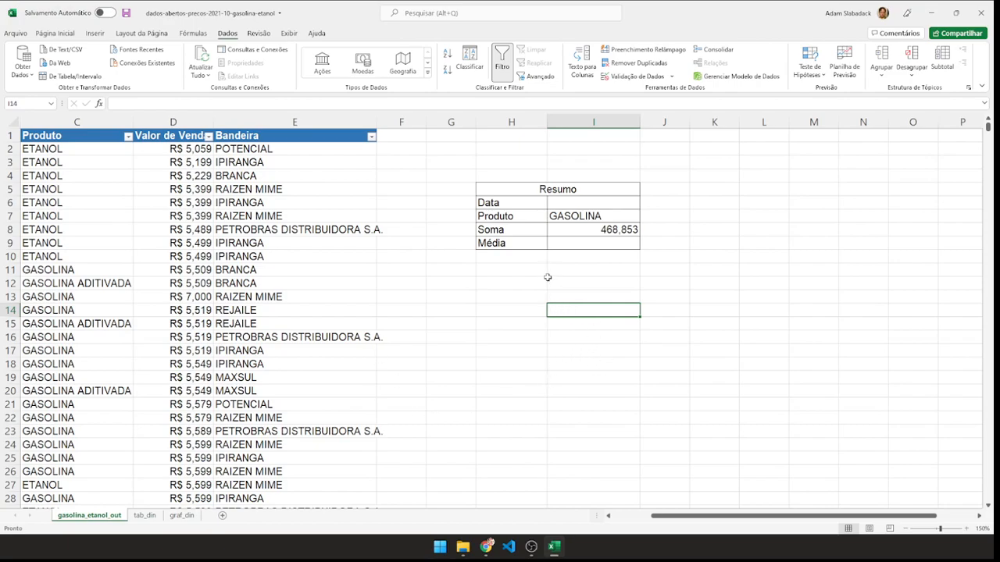
Start a MÉDIASE formula in the Média cell I9 with the whole Produto column C:C as its range
left_click(587, 244)
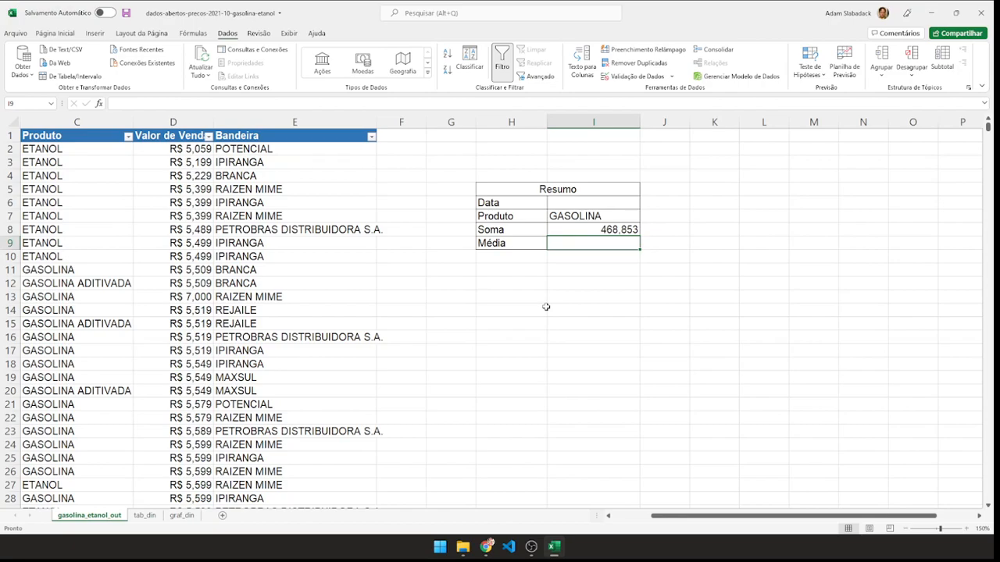
type("=M")
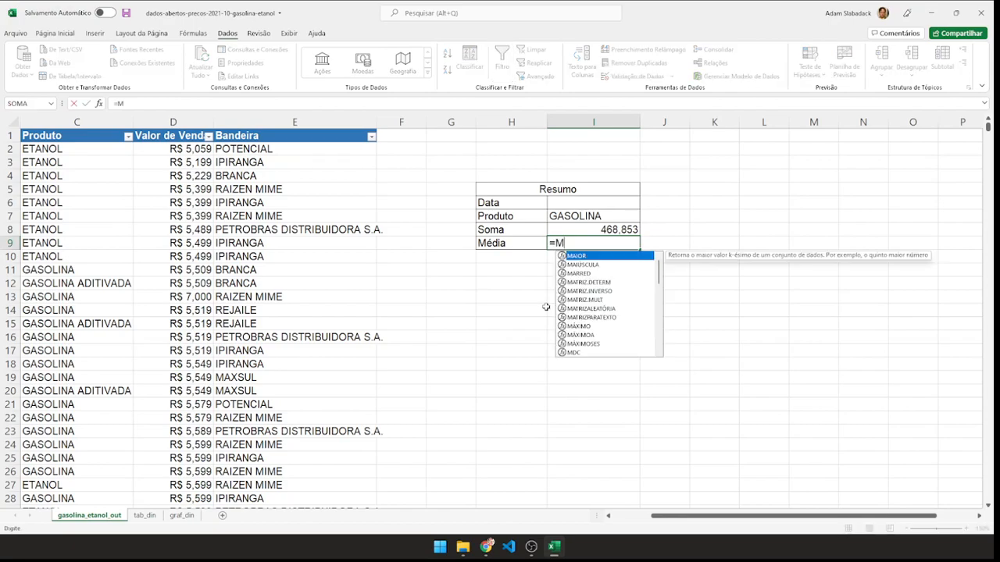
type("ÉDIA")
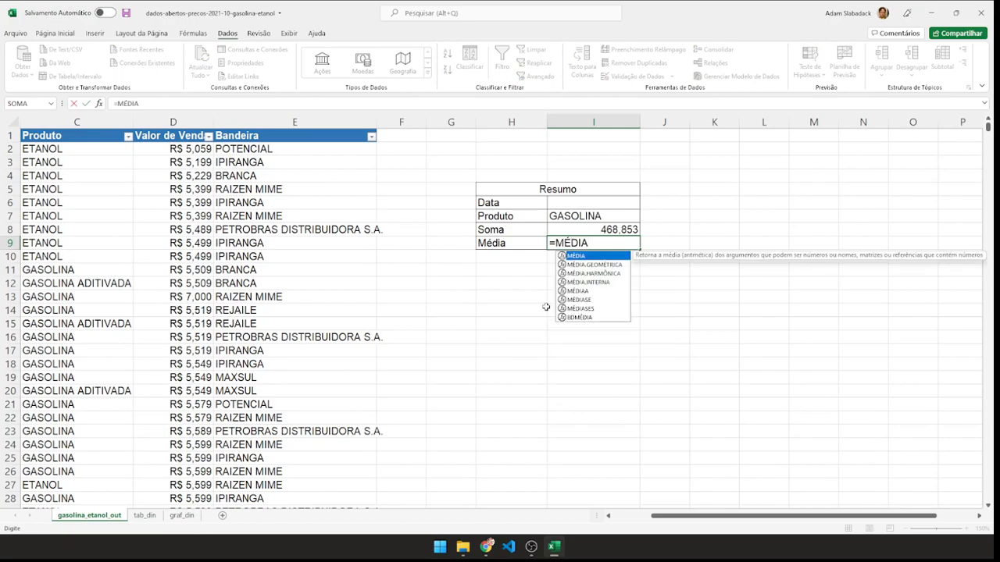
type("SE")
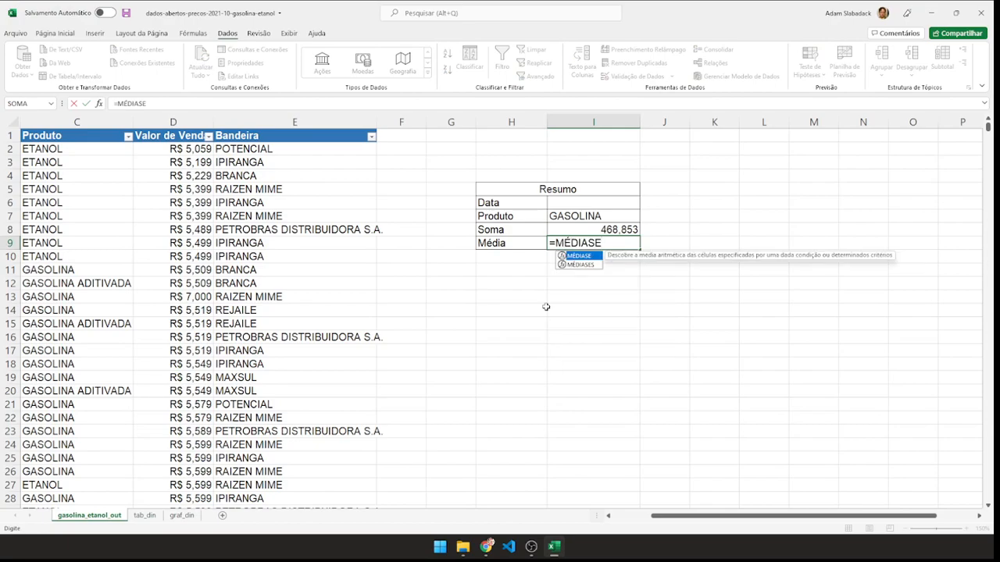
type("(")
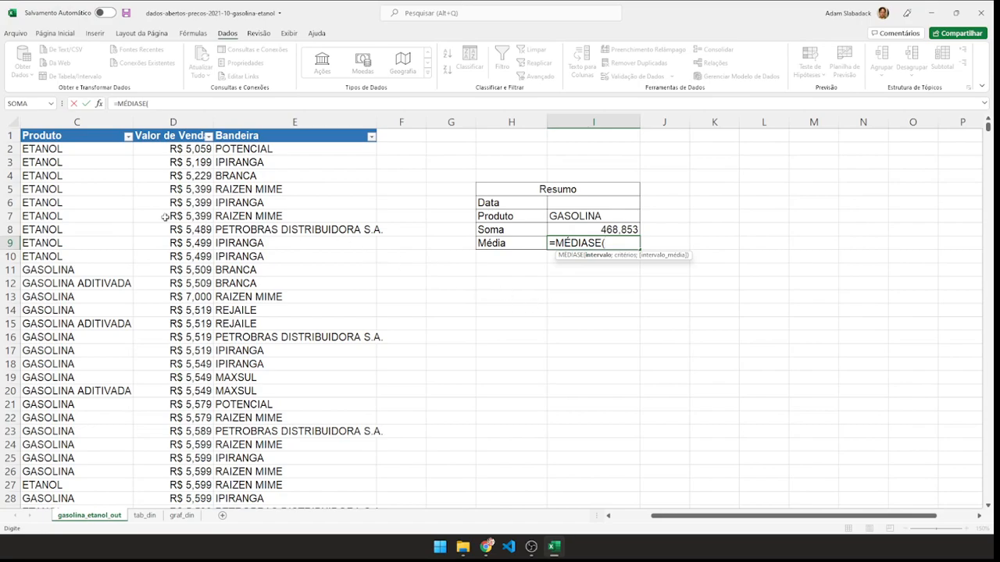
left_click(66, 122)
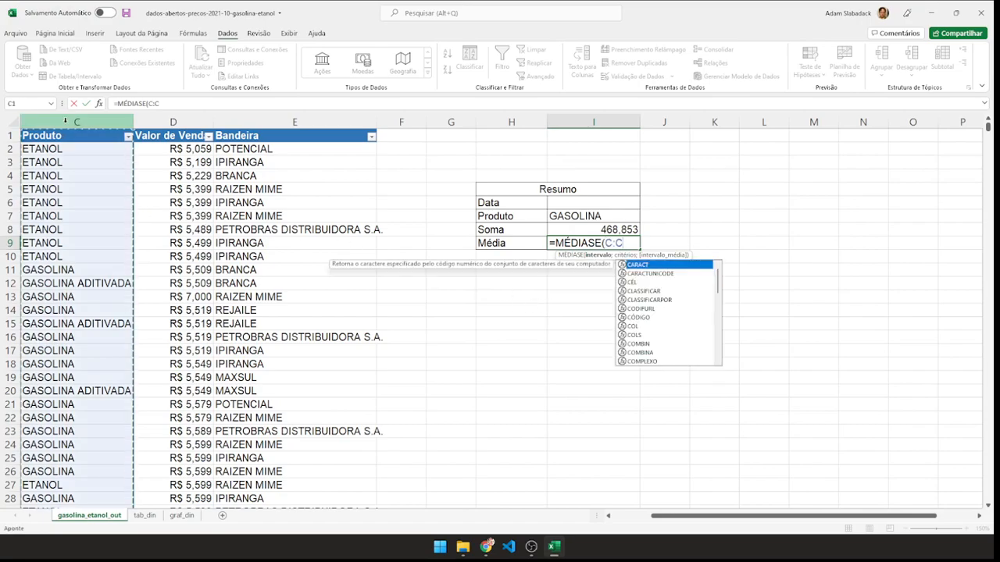
type(";")
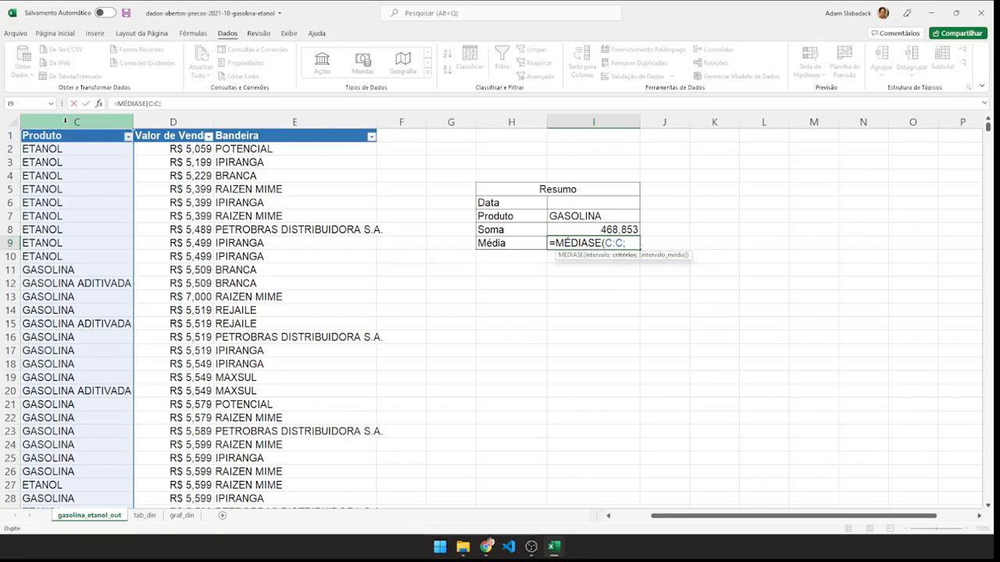
left_click(574, 216)
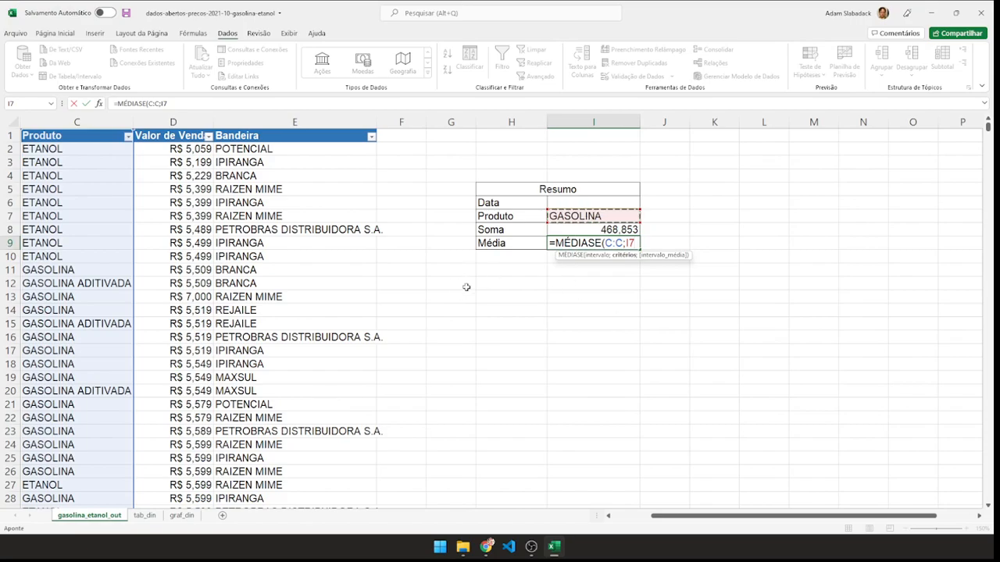
key("BackSpace")
key("BackSpace")
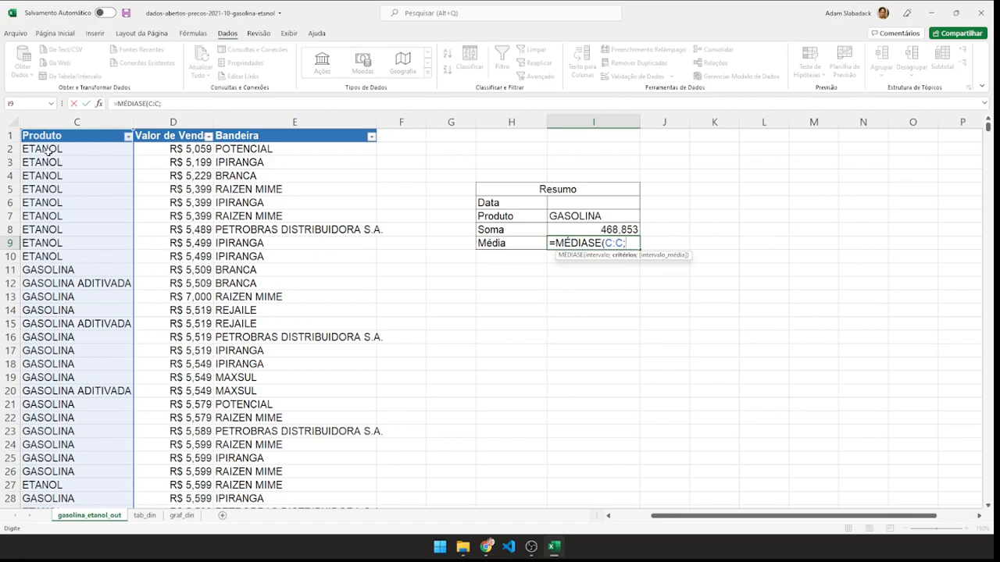
Complete the MÉDIASE formula in I9 with C2 as the criterion and the Valor de Venda column D:D as the average range
left_click(48, 150)
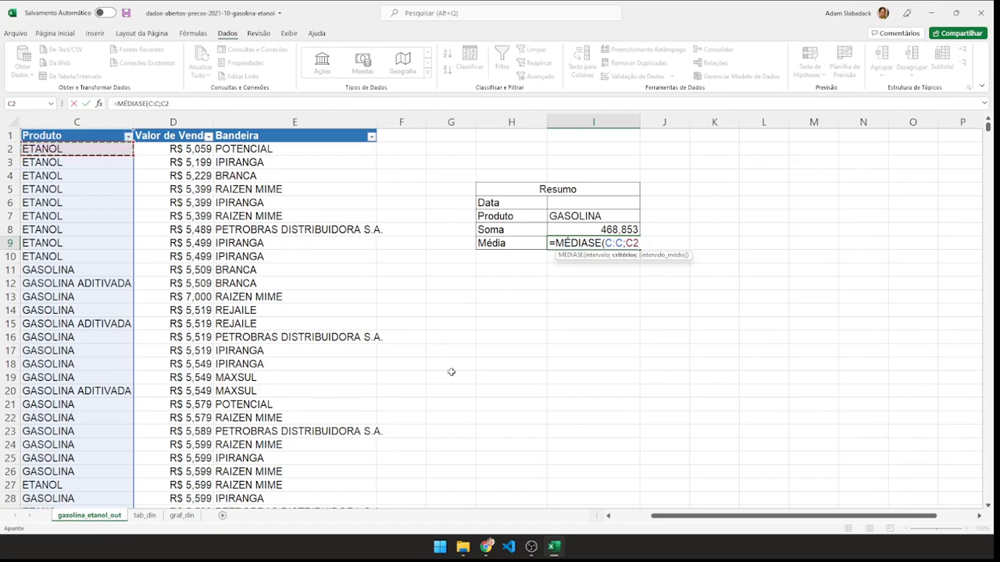
type(";")
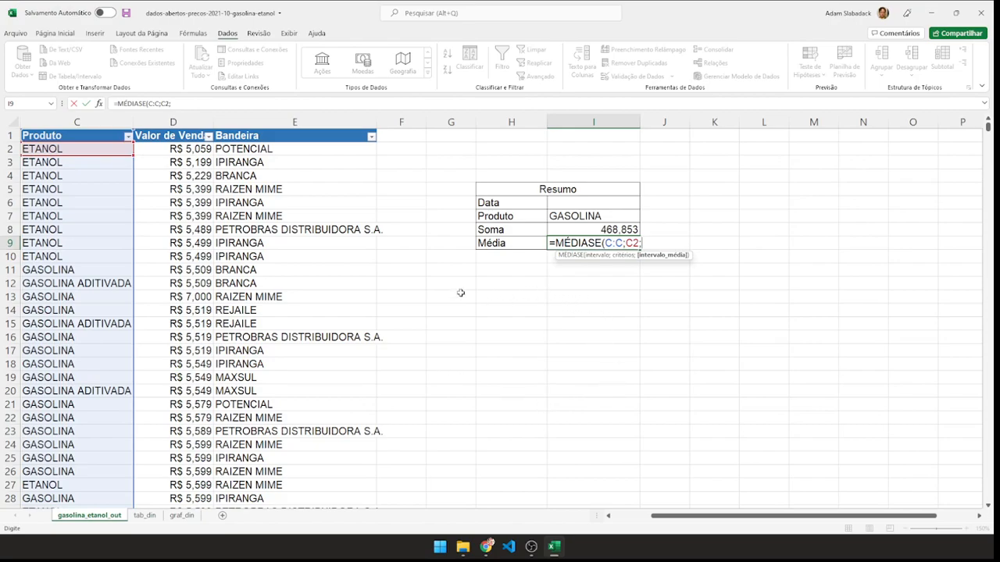
left_click(173, 122)
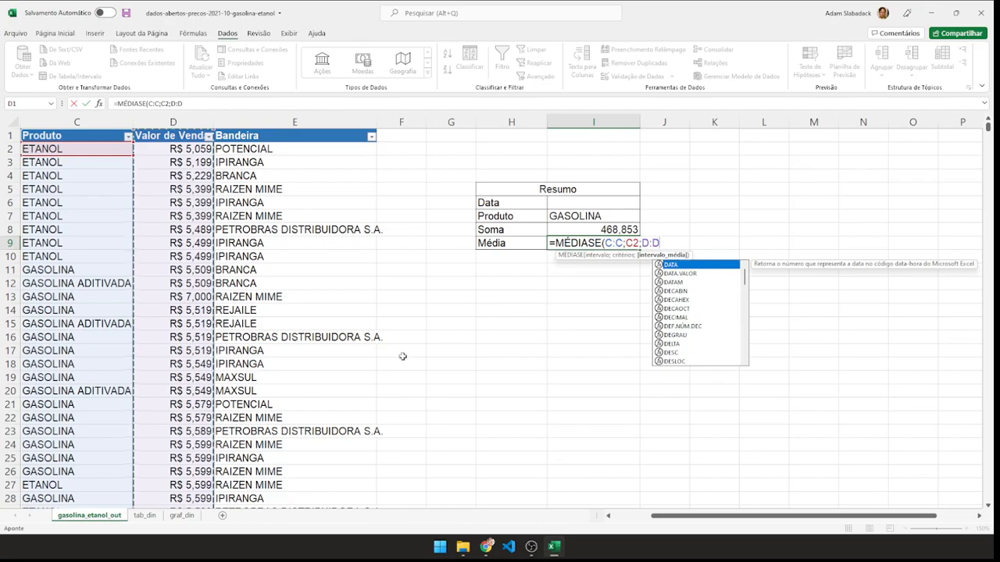
type(")")
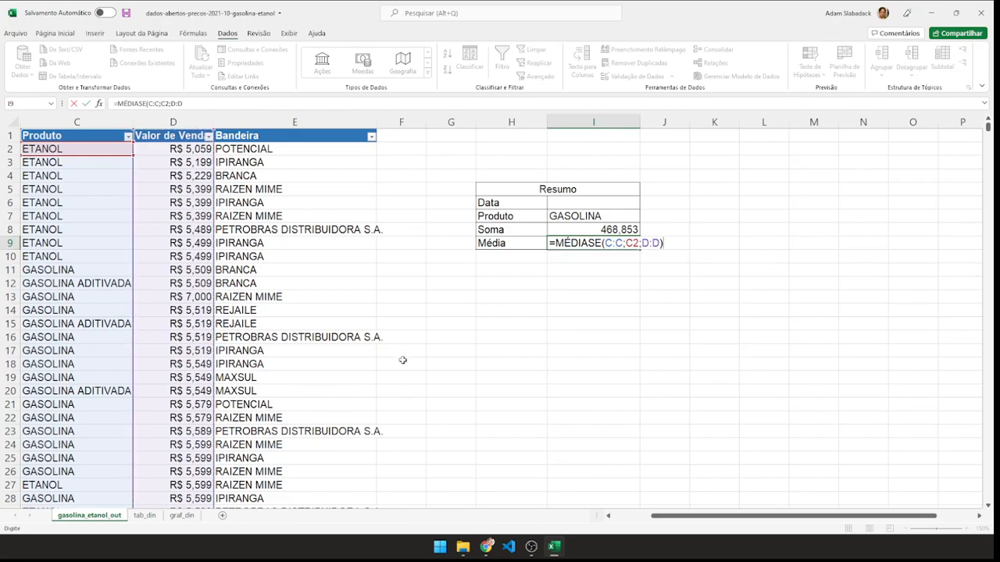
key("Return")
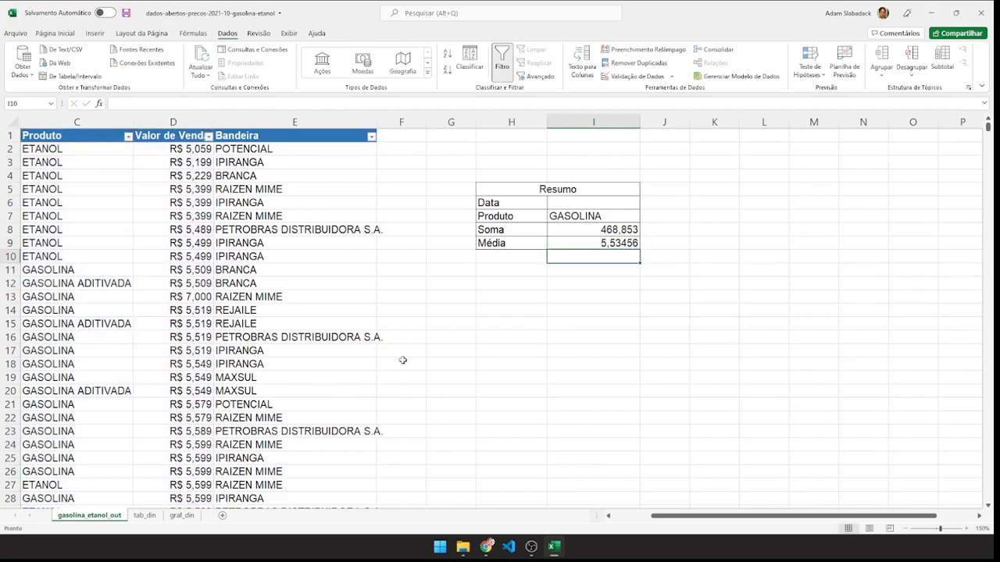
Compare the overall average of the Valor de Venda column with the conditional average in the Média cell I9
left_click(167, 135)
key("ctrl+shift+Down")
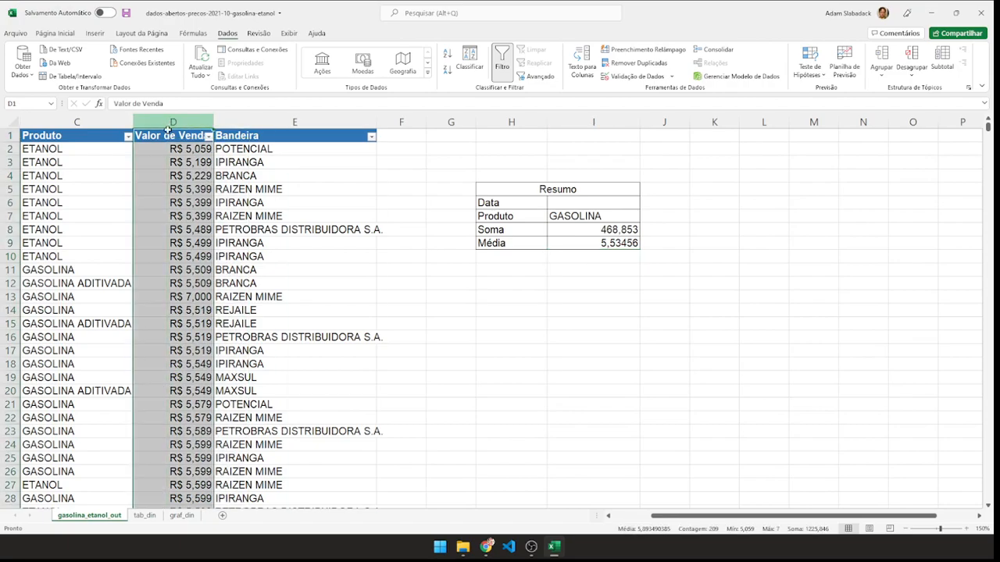
left_click(577, 334)
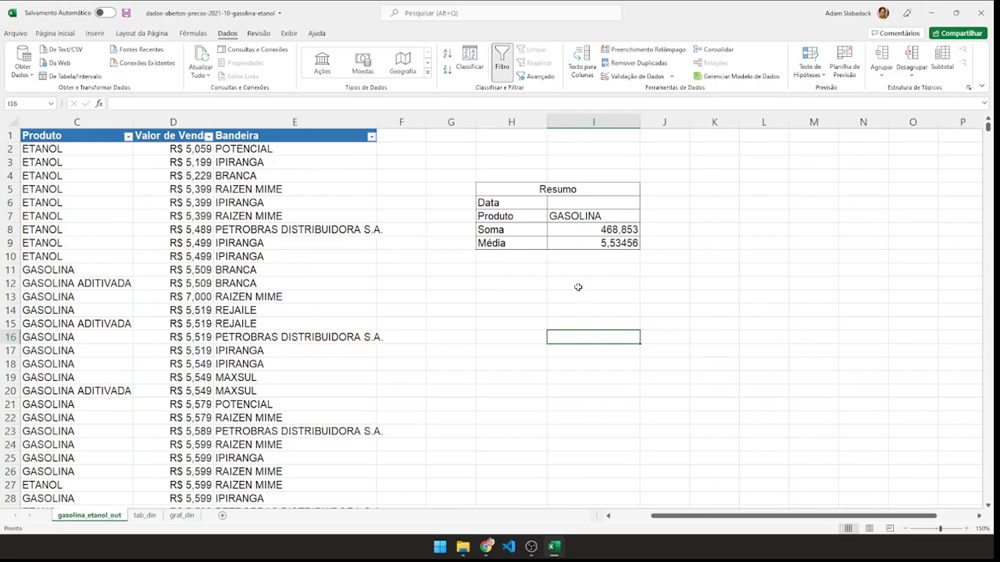
left_click(183, 134)
key("ctrl+shift+Down")
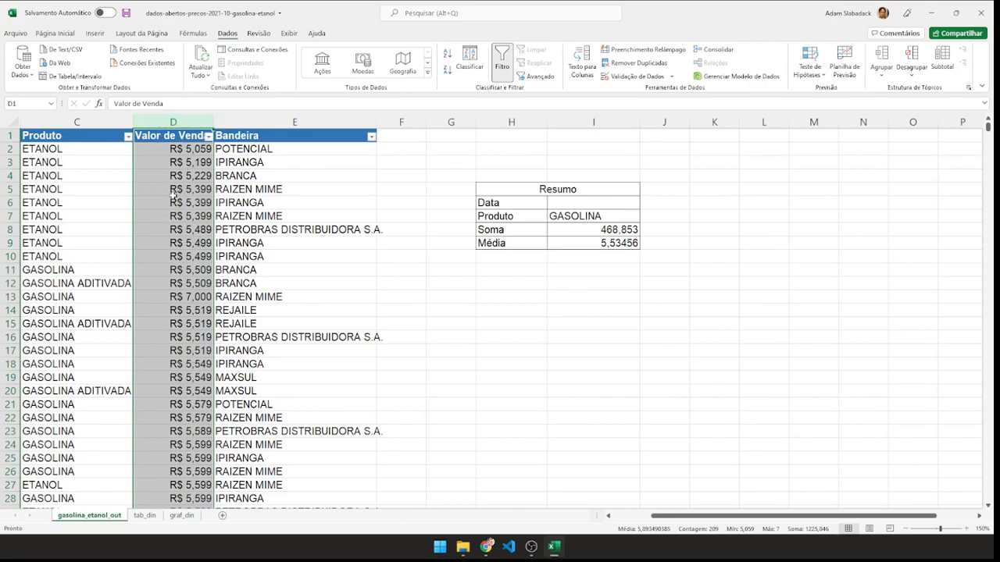
left_click(594, 245)
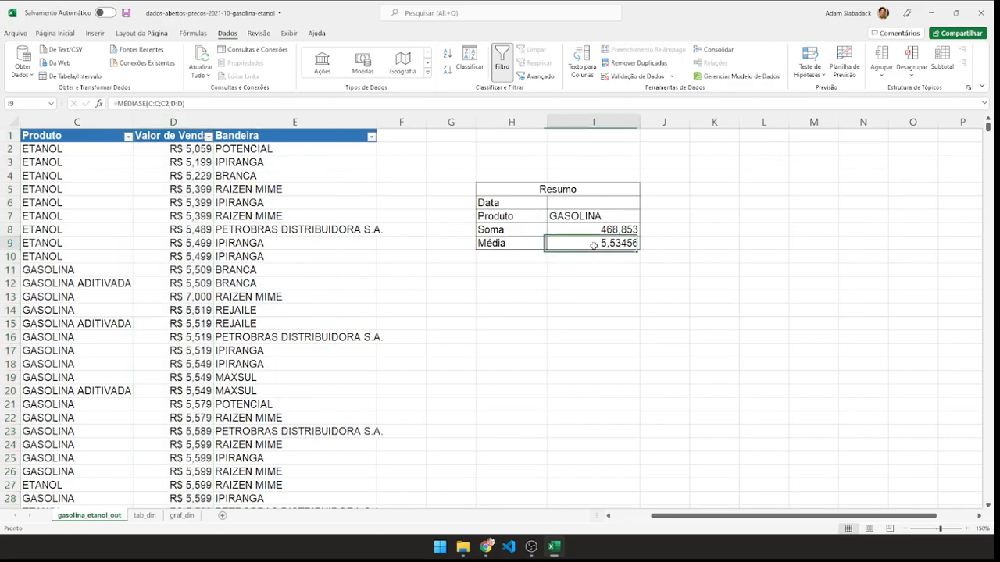
Check the product in I7 against the first GASOLINA row and its sale price in row 11
left_click(572, 218)
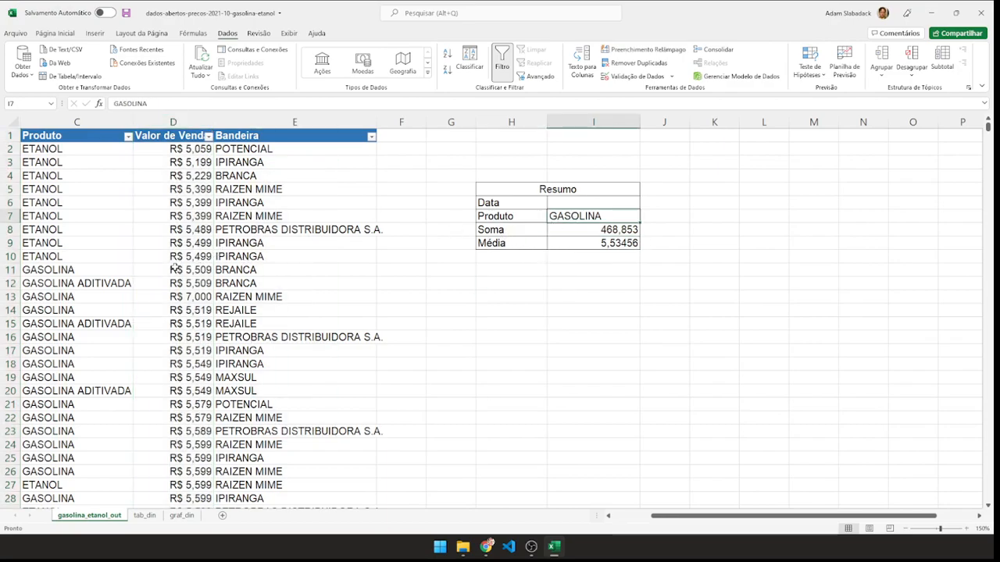
left_click(69, 270)
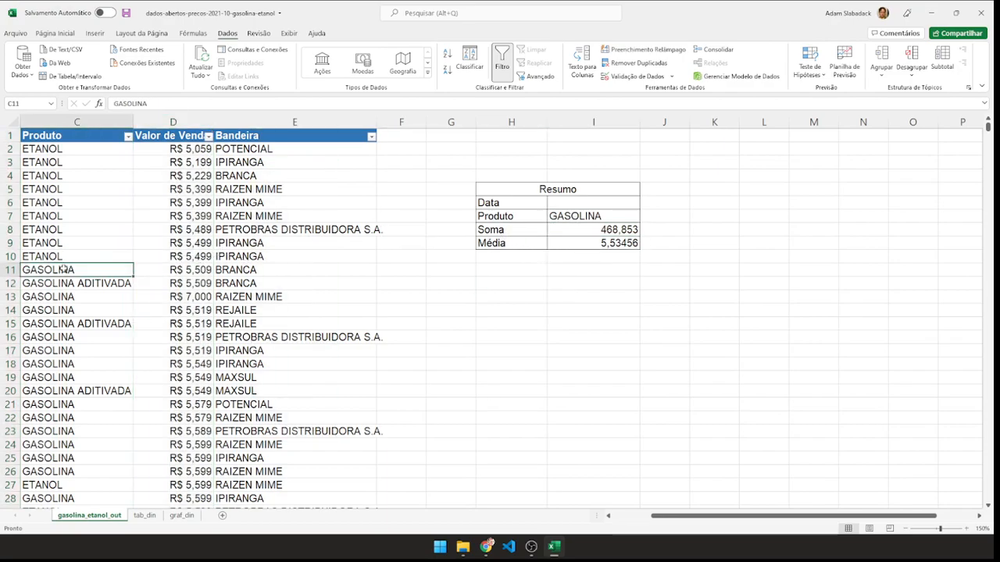
left_click(162, 272)
left_click(99, 270)
left_click(158, 270)
left_click(97, 271)
left_click(170, 270)
left_click(86, 271)
left_click(153, 273)
left_click(106, 268)
Review the Produto, Bandeira and Data da Coleta columns as possible criteria for a formula with several conditions
left_click(60, 121)
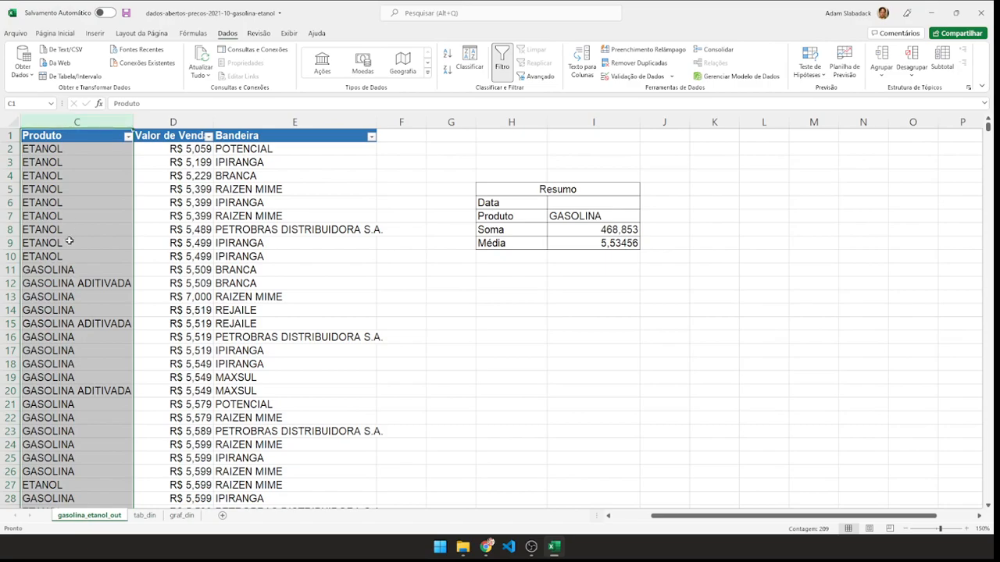
left_click(294, 122)
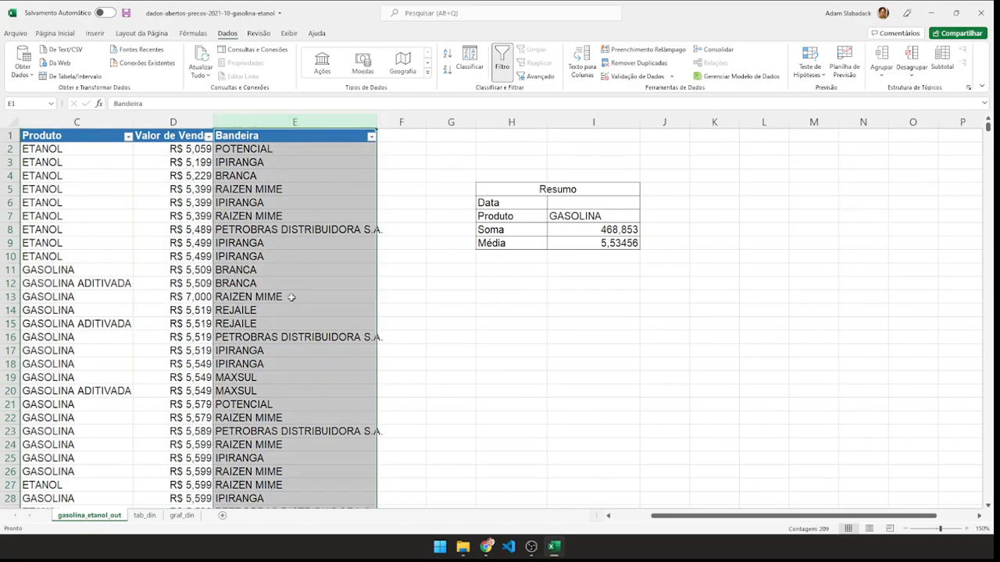
left_click(292, 297)
left_click(252, 244)
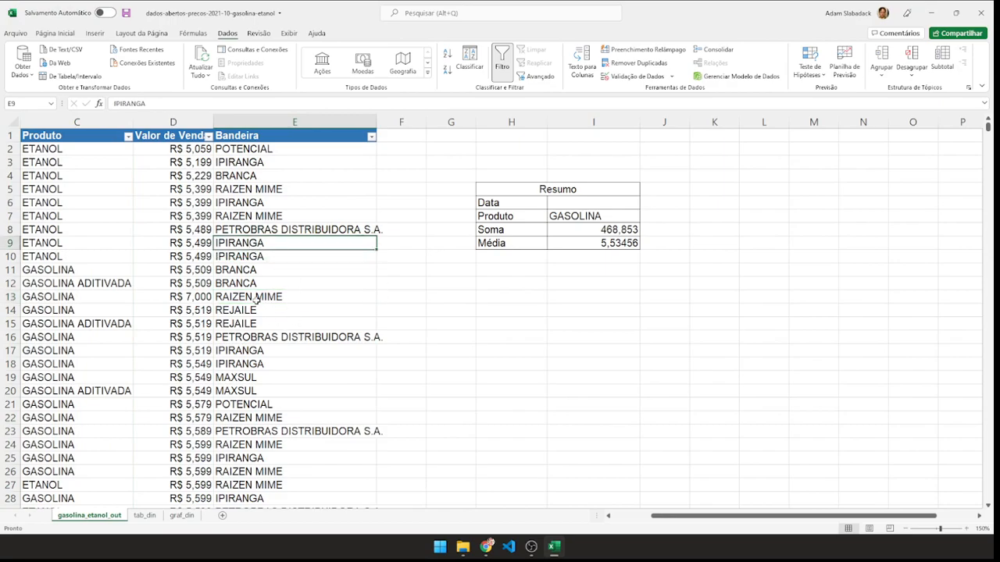
left_click(273, 338)
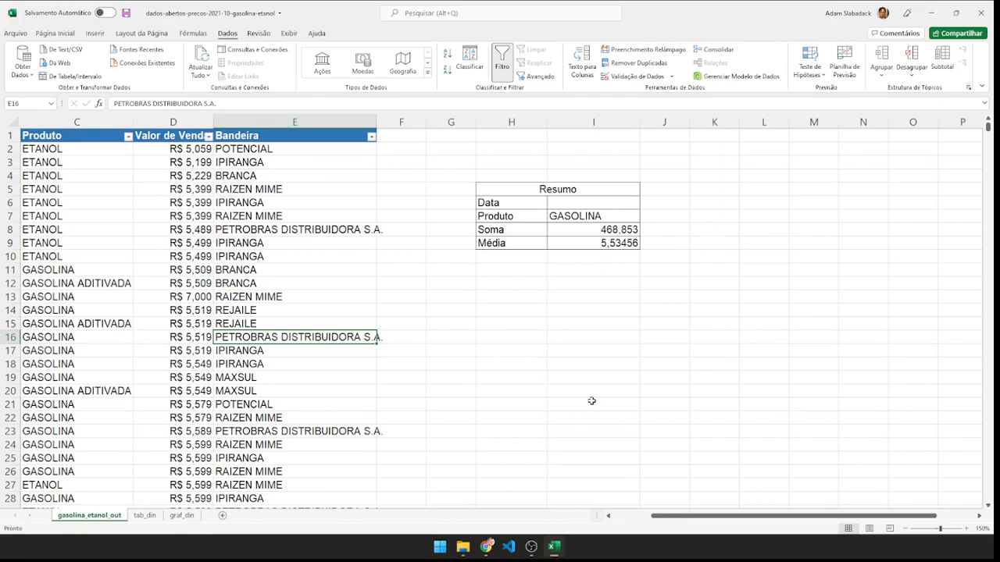
left_click_drag(669, 520, 616, 521)
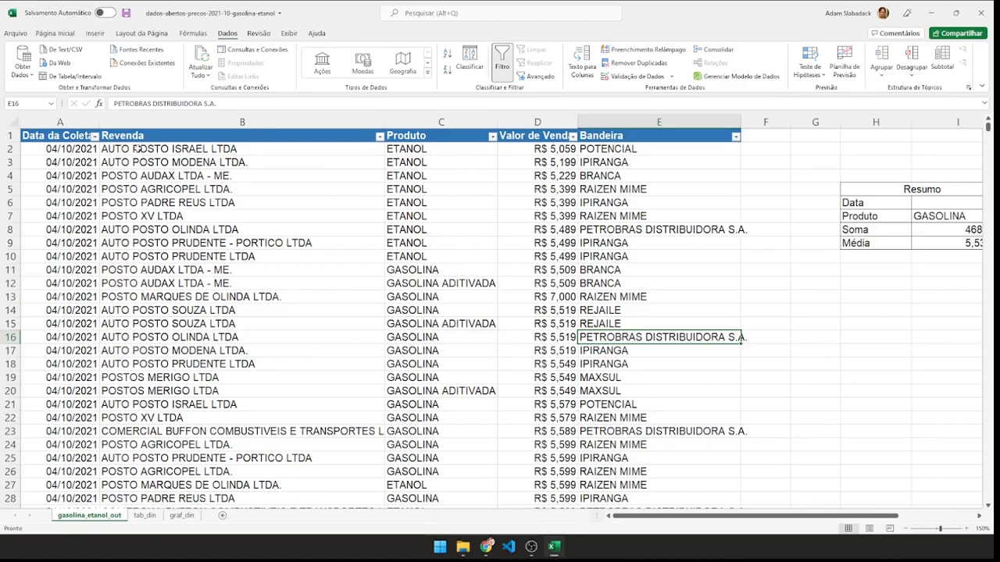
left_click(422, 152)
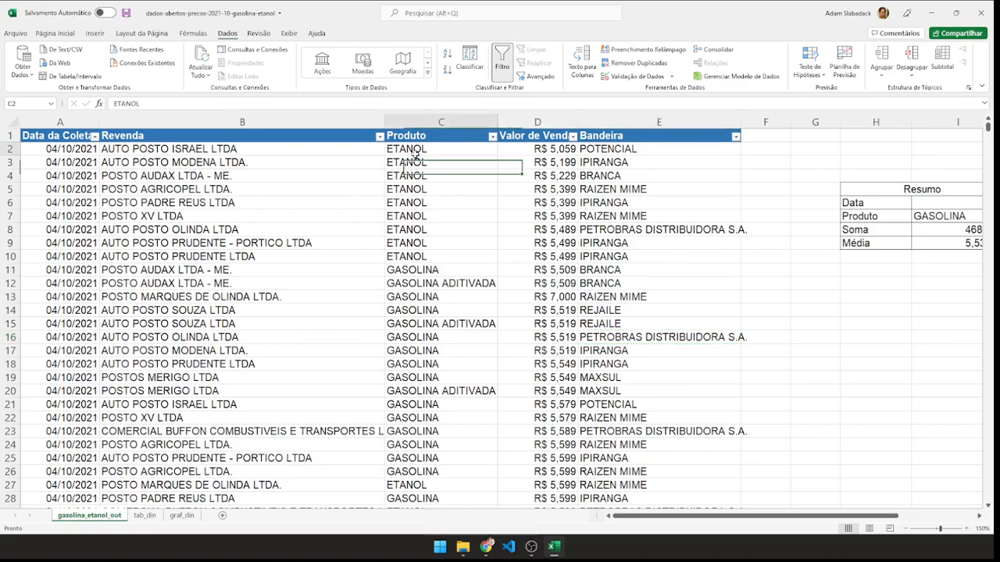
left_click(78, 150)
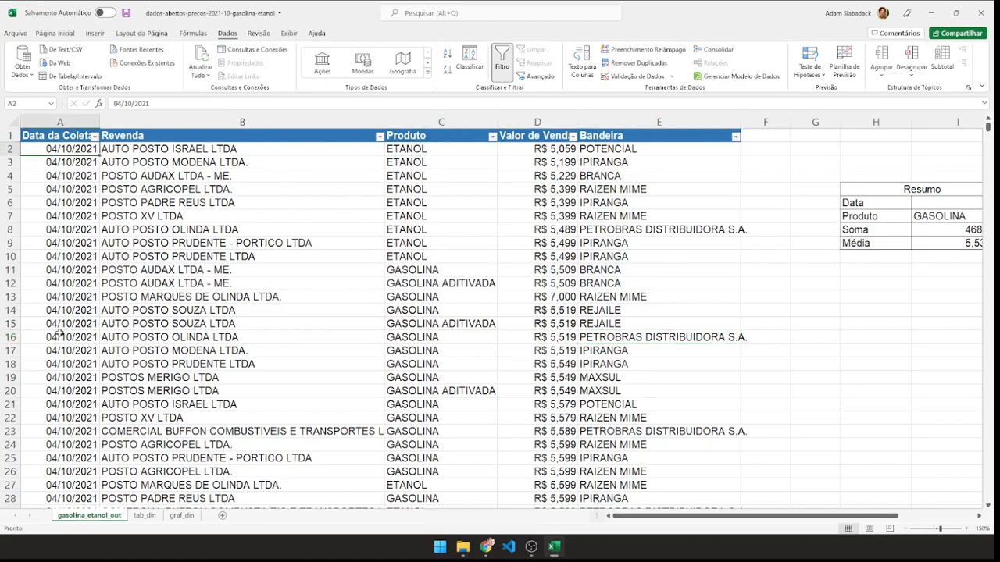
Clear the Produto, Soma and Média values in I7:I9 of the Resumo table
left_click_drag(678, 516, 737, 516)
left_click_drag(468, 217, 475, 241)
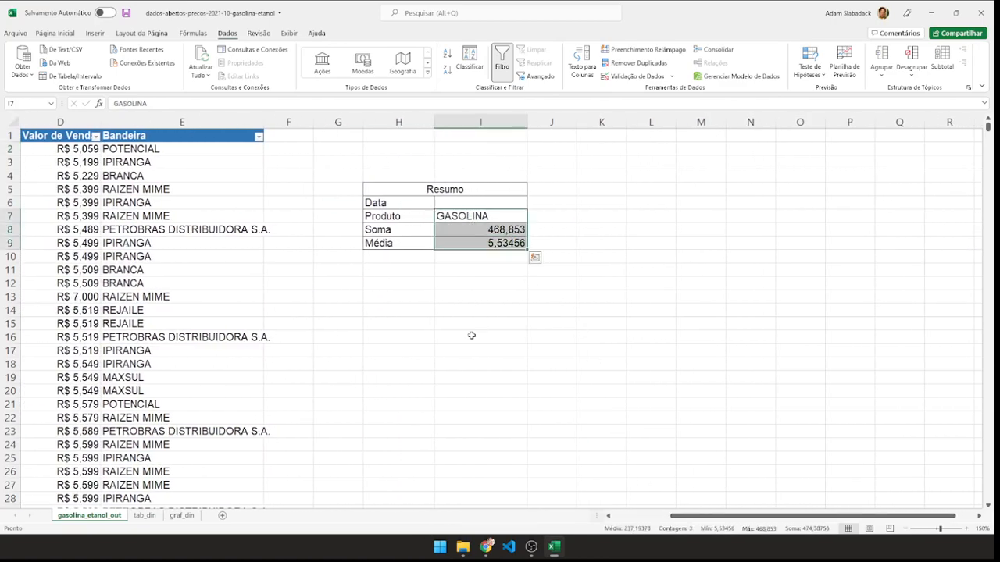
key("Delete")
left_click(472, 335)
Start a SOMASES formula in the Soma cell I8 with the whole Valor de Venda column D:D as the sum range
left_click(463, 226)
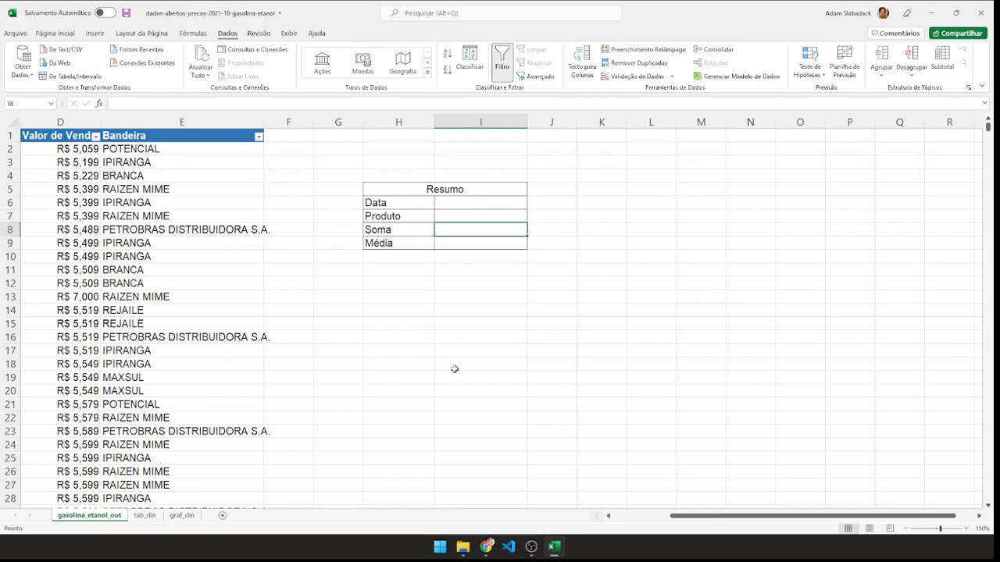
type("=")
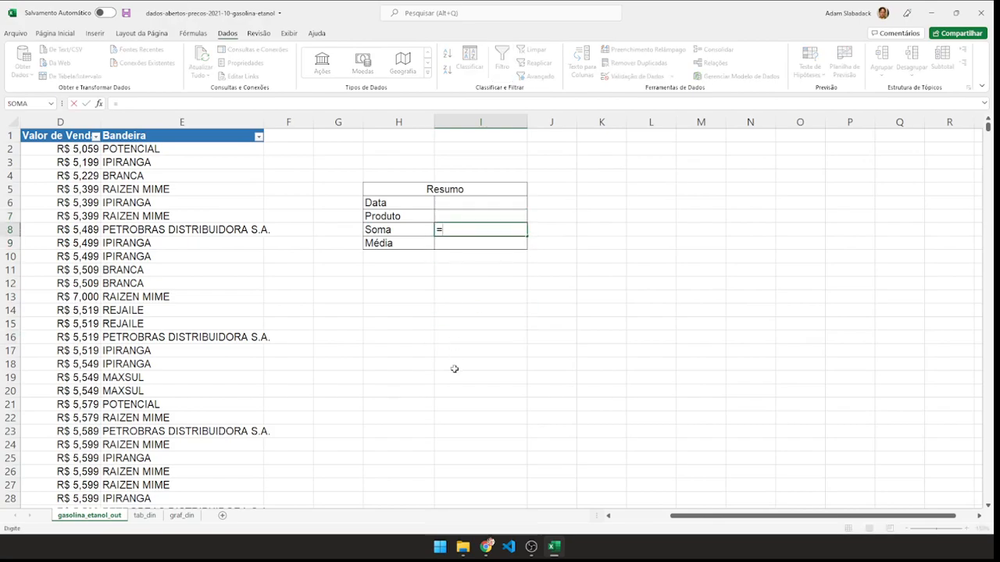
type("SOM")
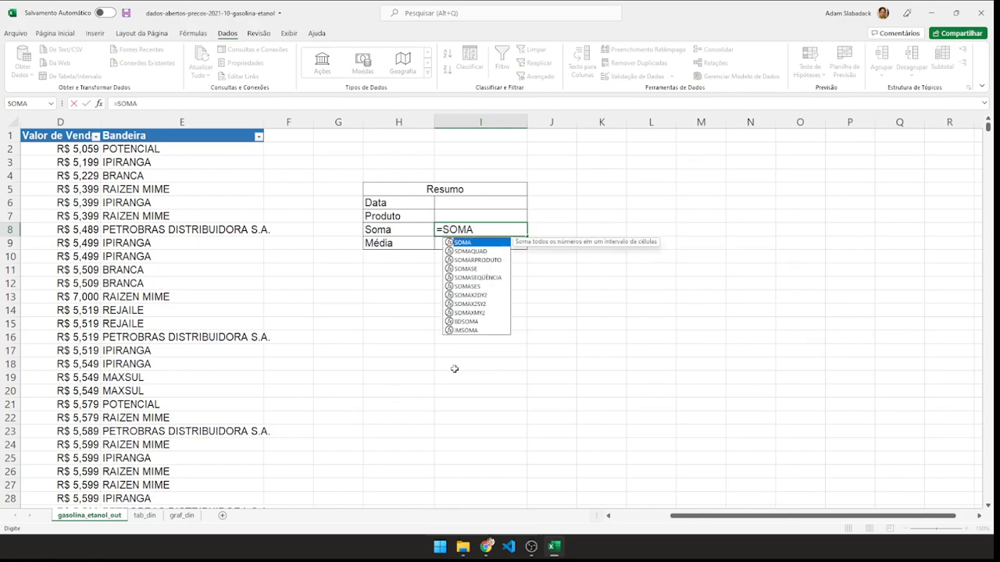
type("ASE")
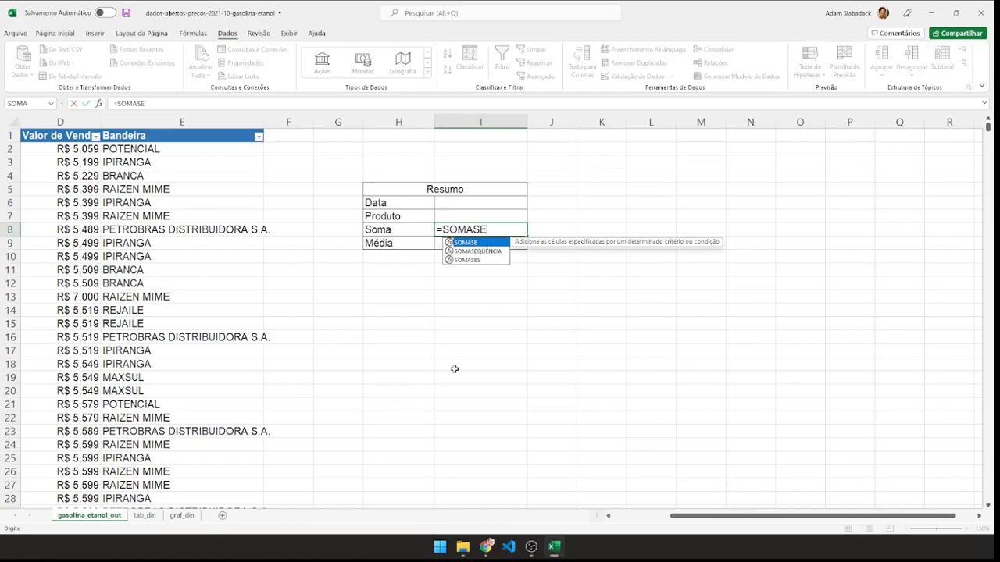
type("S")
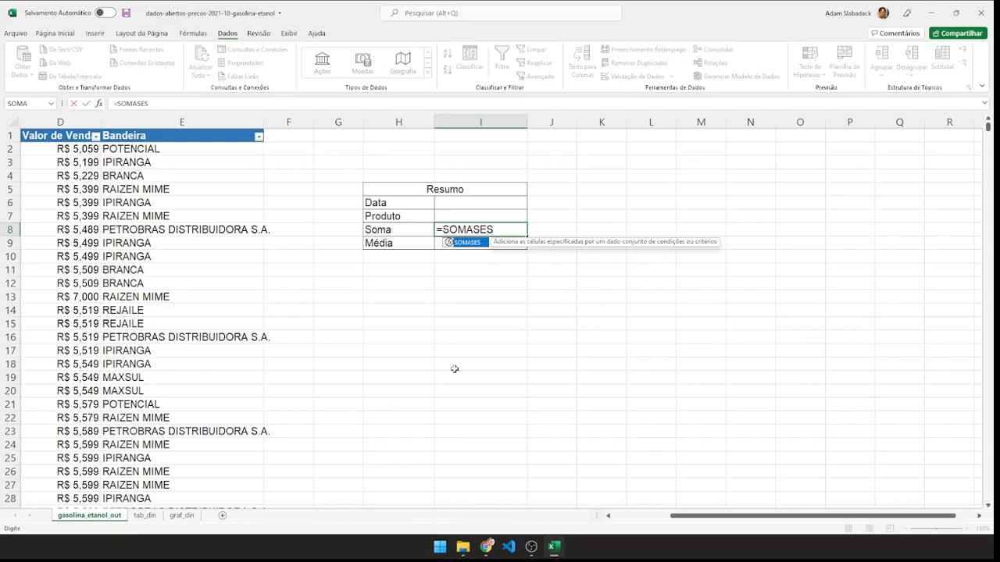
type("(")
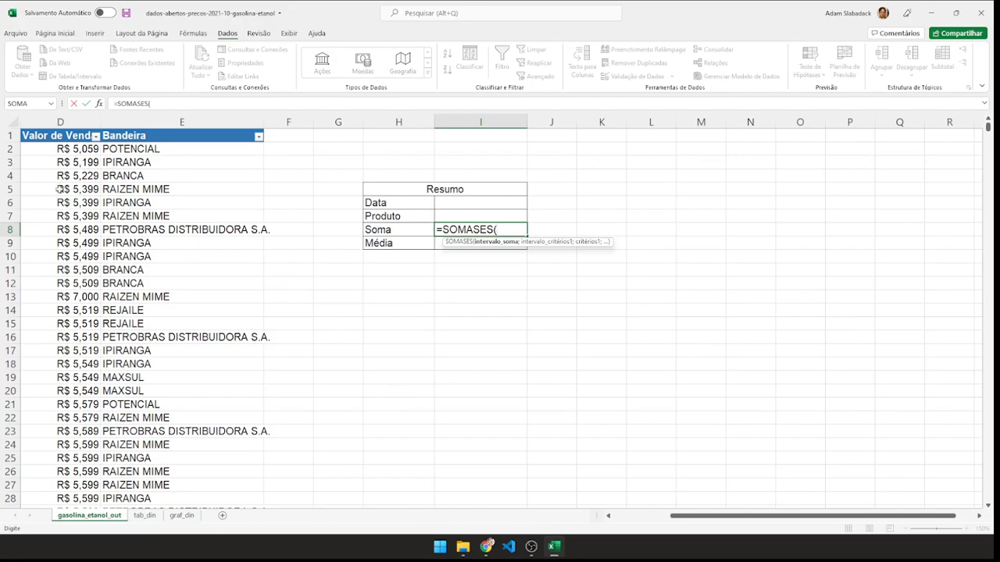
left_click(66, 122)
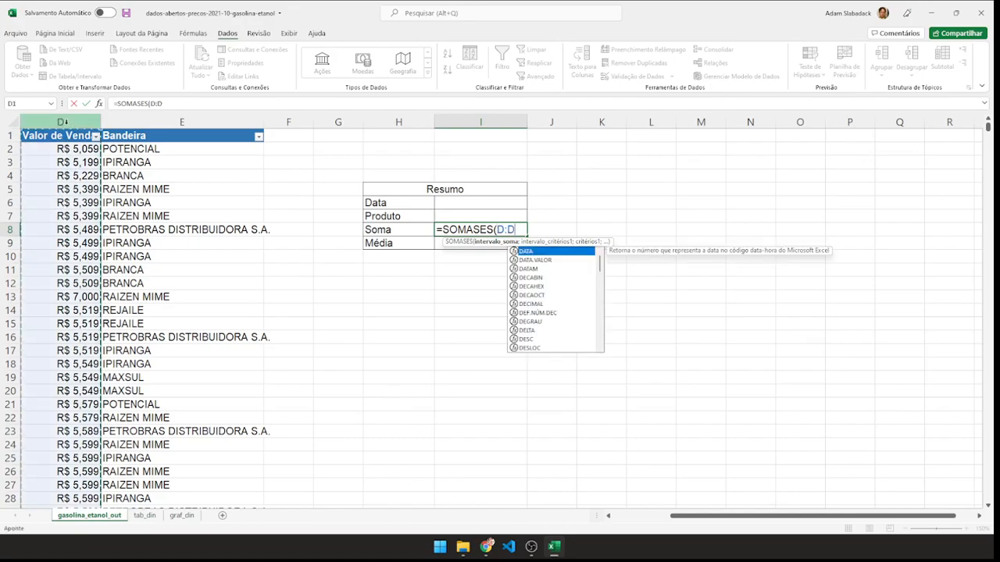
type(";")
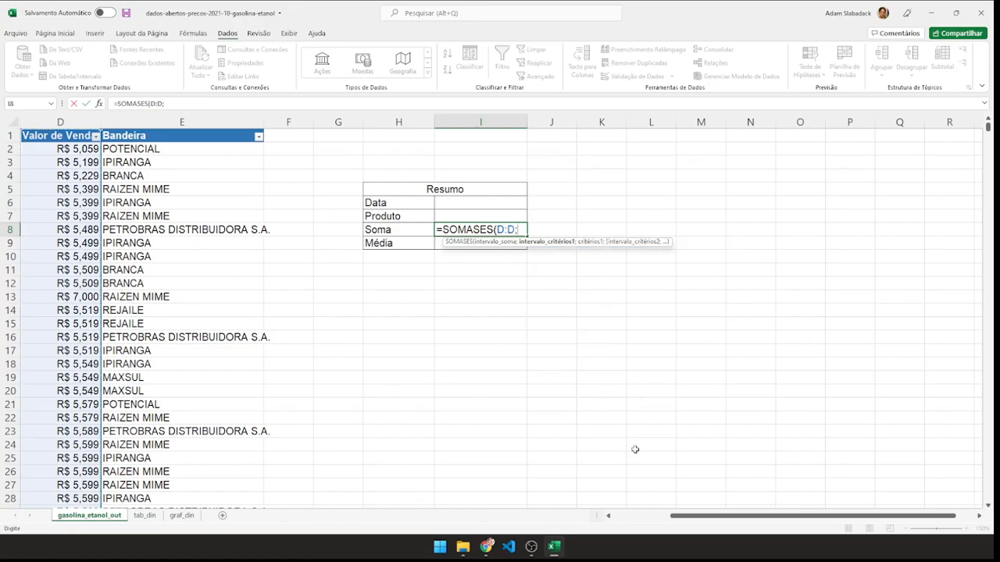
Add the Produto column C:C as the first criteria range of the SOMASES formula, with I7 as its criterion
left_click_drag(674, 518, 638, 462)
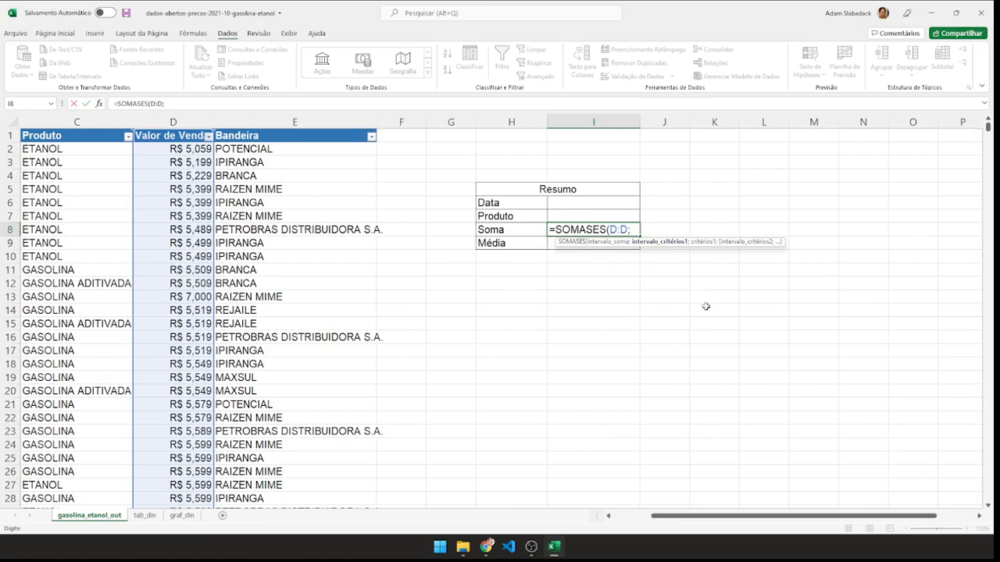
left_click_drag(659, 519, 559, 353)
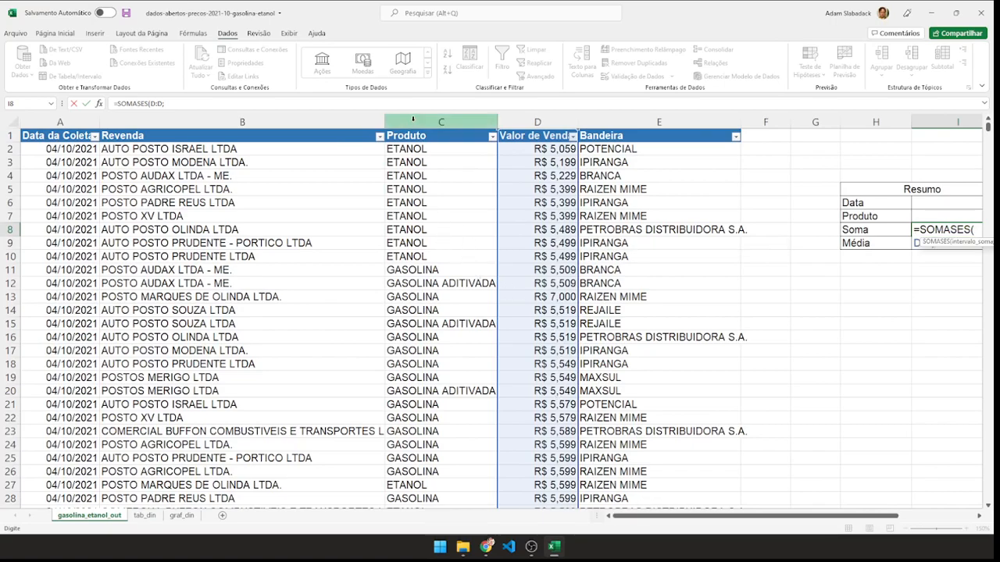
left_click(441, 122)
left_click_drag(668, 518, 710, 364)
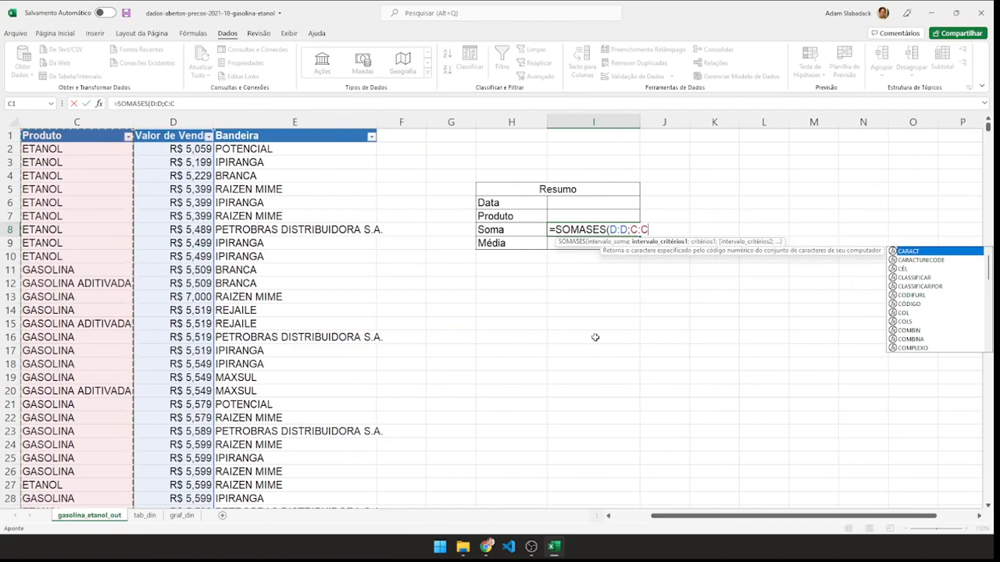
type(";")
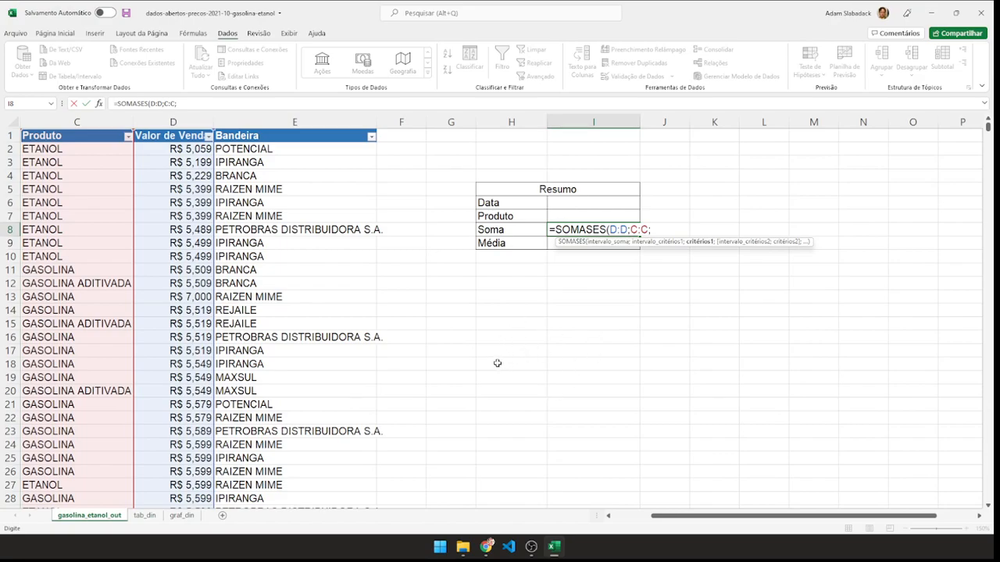
left_click(574, 216)
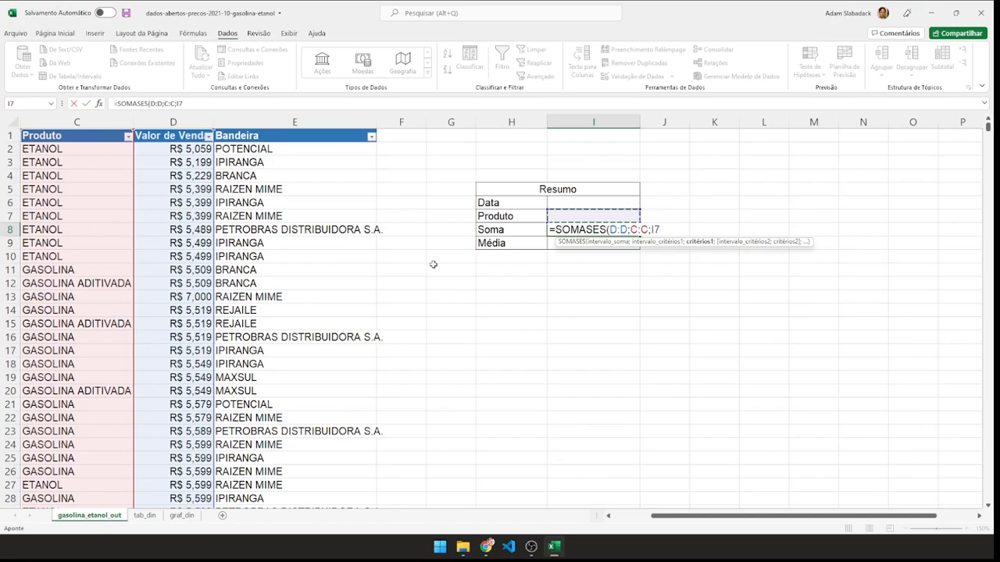
type(";")
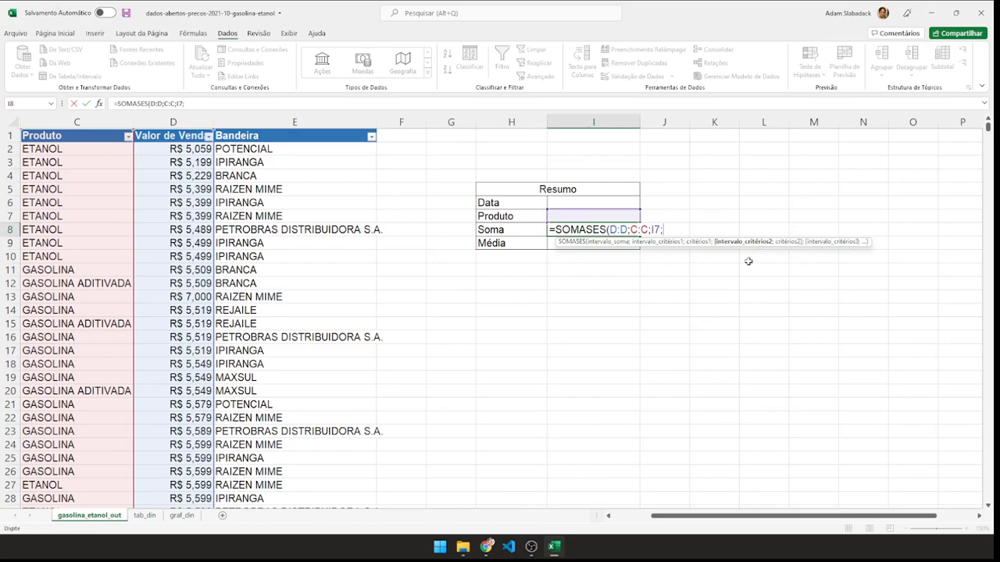
Complete the SOMASES formula in I8 with the Data da Coleta column A:A as second criteria range and I6 as its criterion
left_click_drag(691, 517, 653, 519)
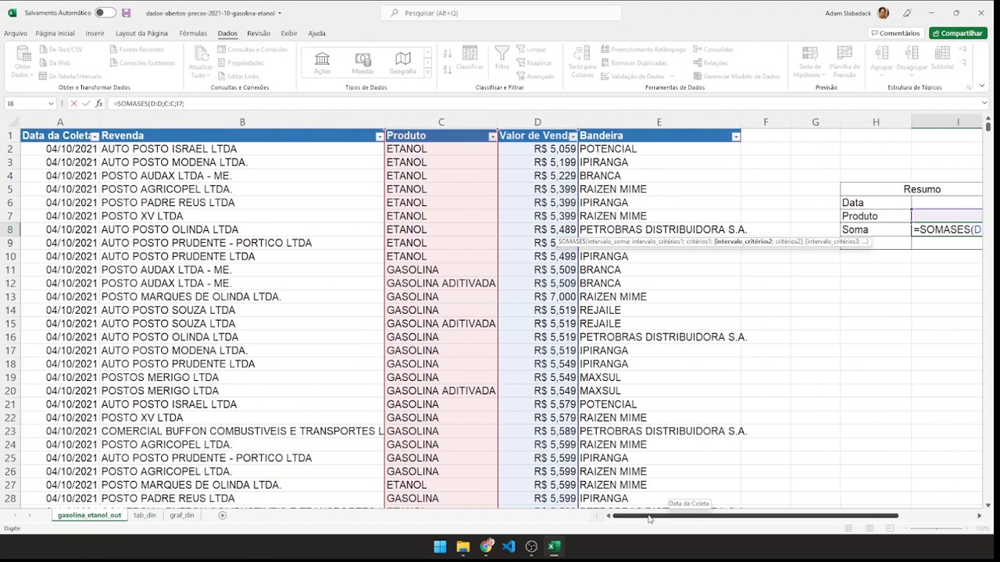
left_click(48, 122)
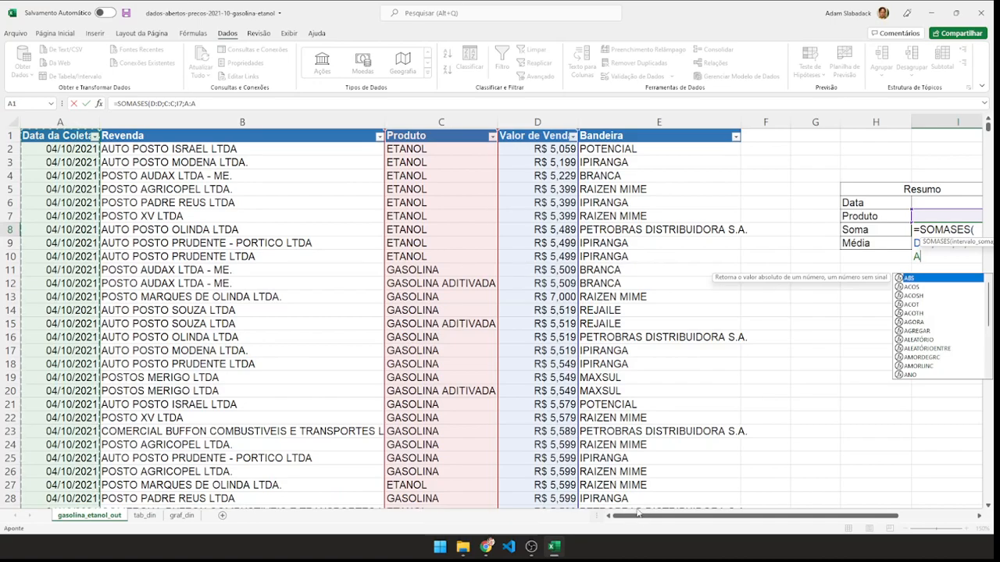
left_click_drag(634, 517, 674, 521)
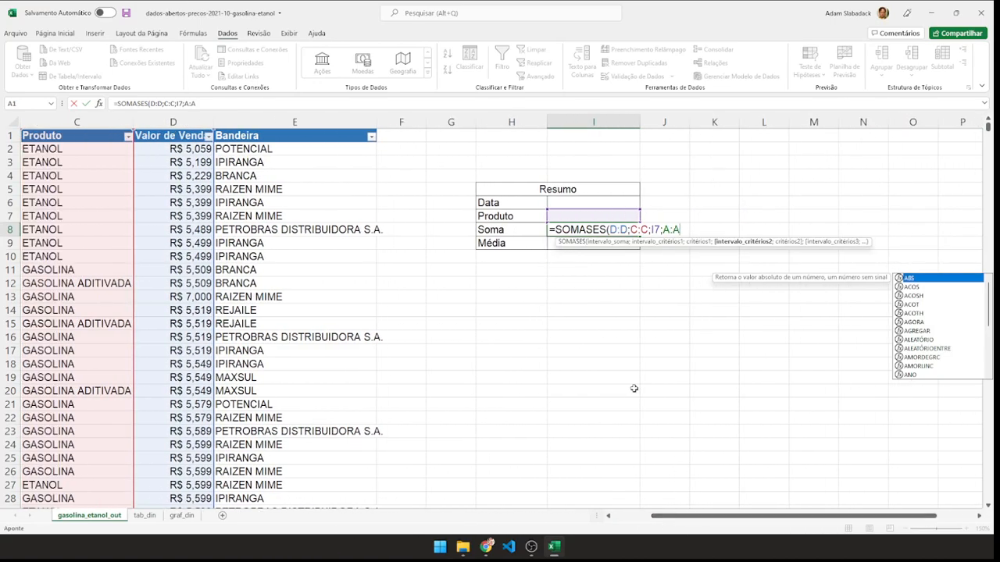
type(";")
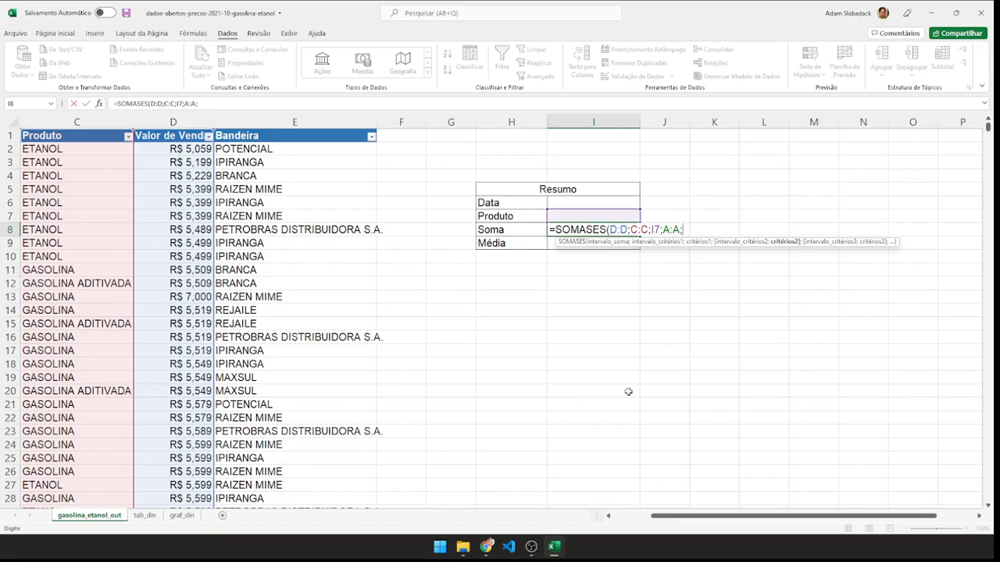
left_click(557, 201)
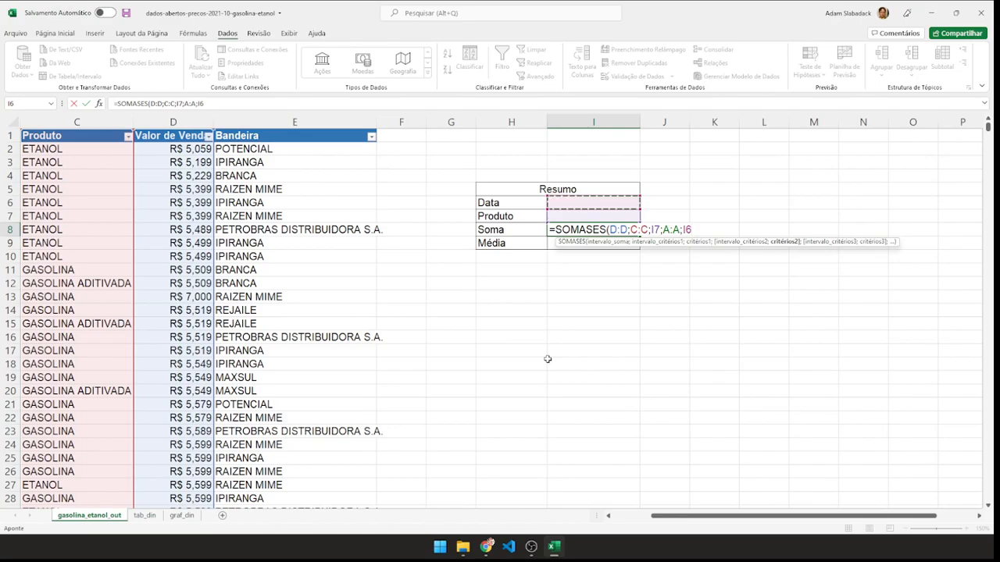
type(")")
key("Return")
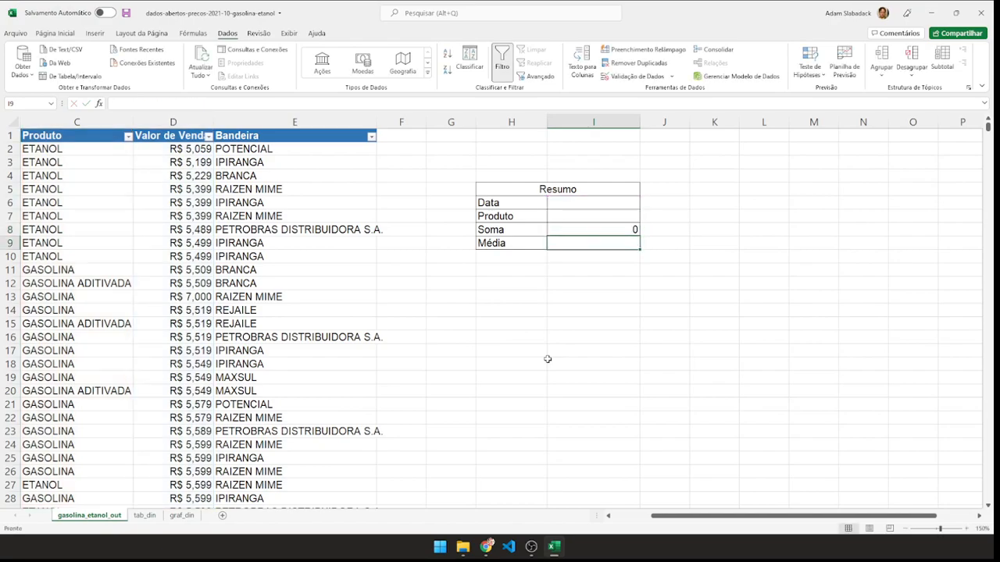
Enter ETANOL as the Produto value in cell I7 of the Resumo table
left_click(575, 214)
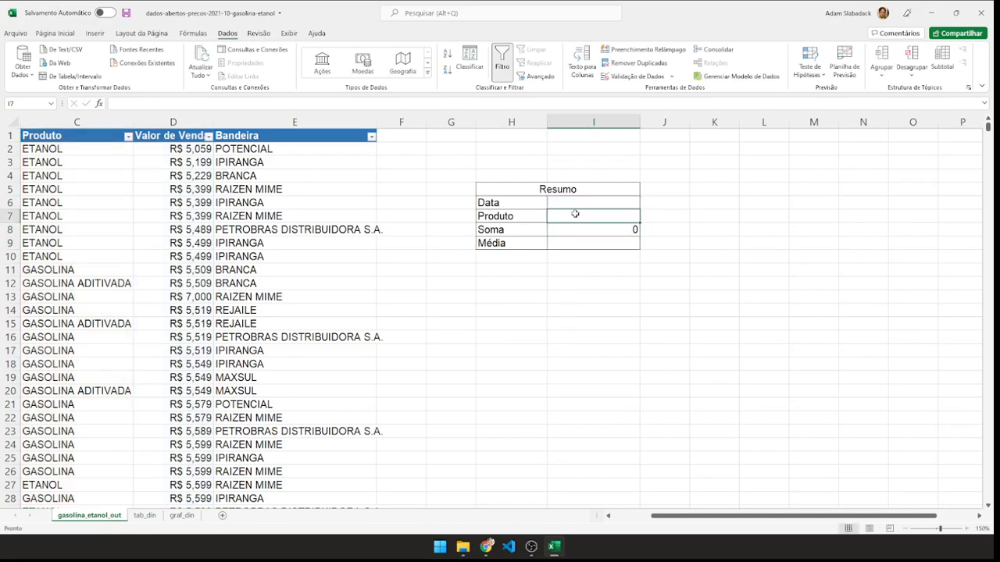
left_click(578, 204)
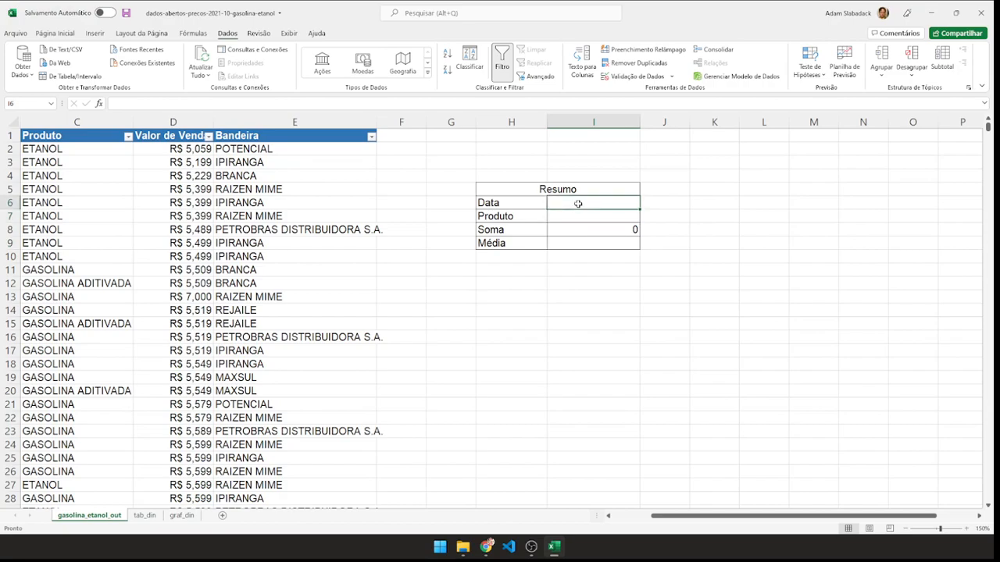
left_click(580, 217)
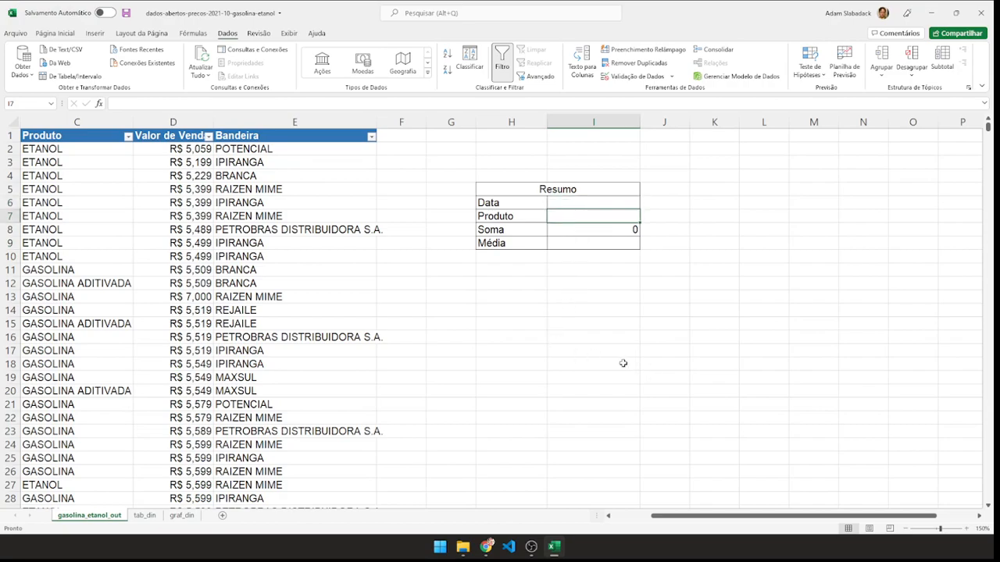
type("ETANOL")
key("Return")
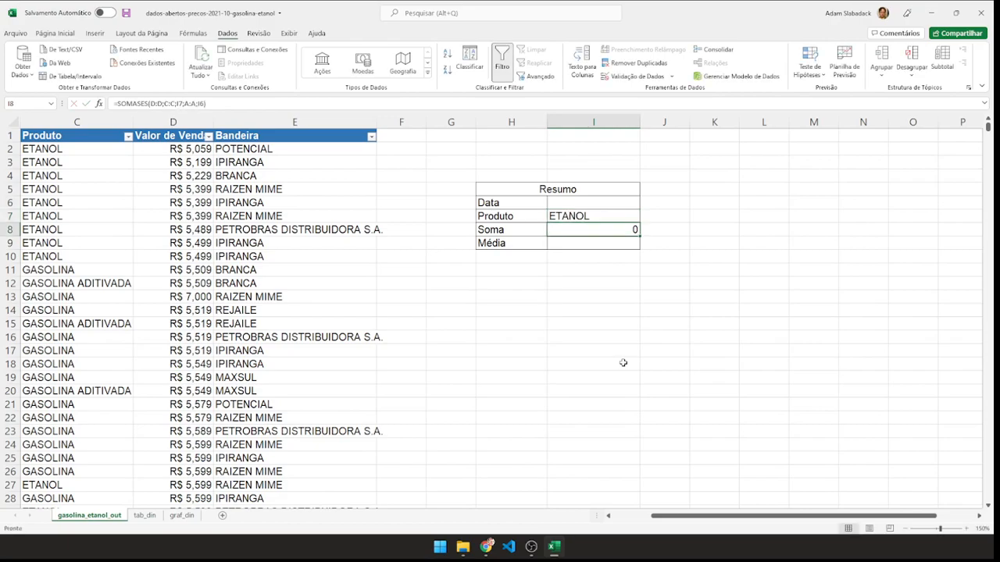
Enter 04/10/2021 as the Data value in cell I6 of the Resumo table
left_click_drag(663, 516, 624, 522)
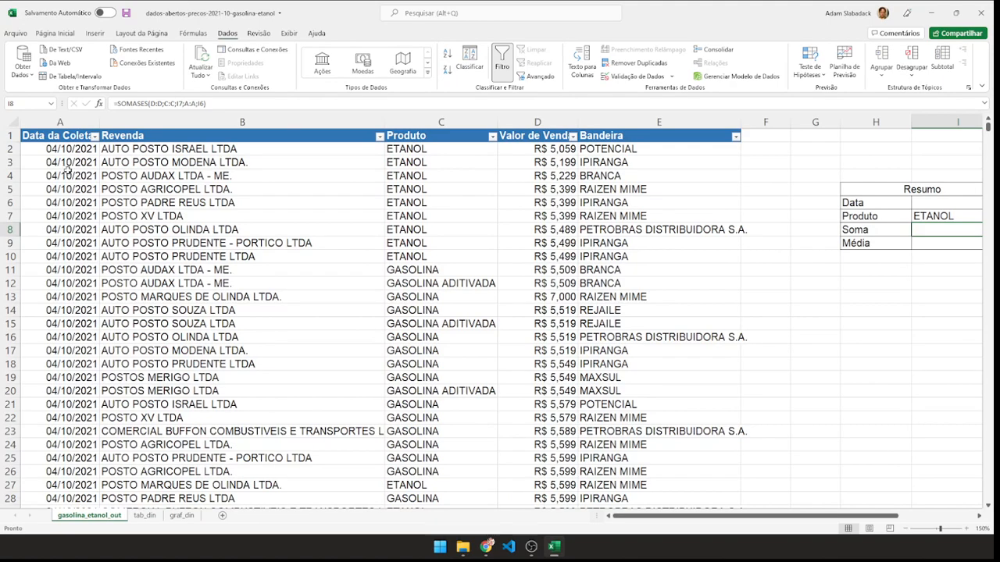
left_click_drag(668, 515, 687, 516)
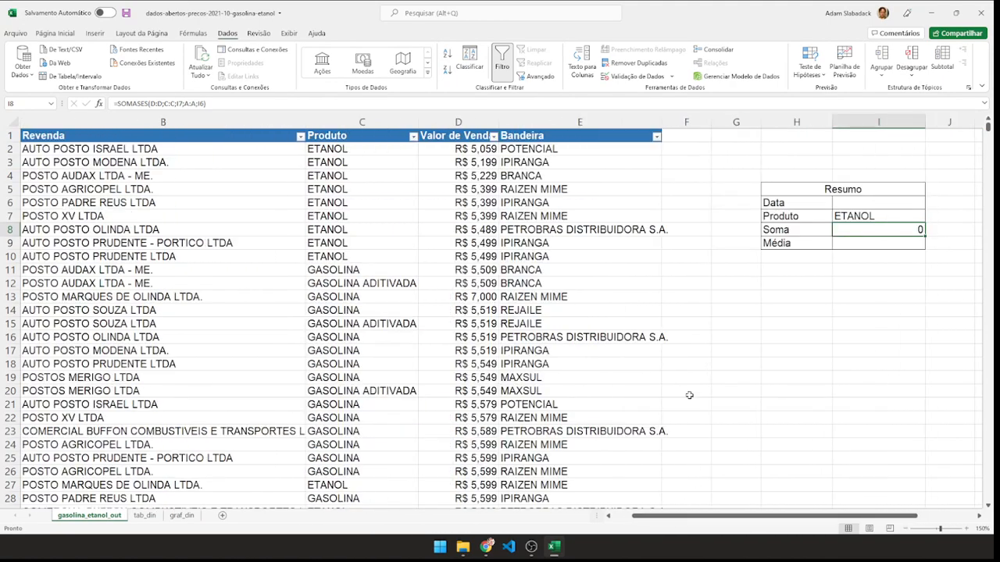
left_click(844, 204)
type("04")
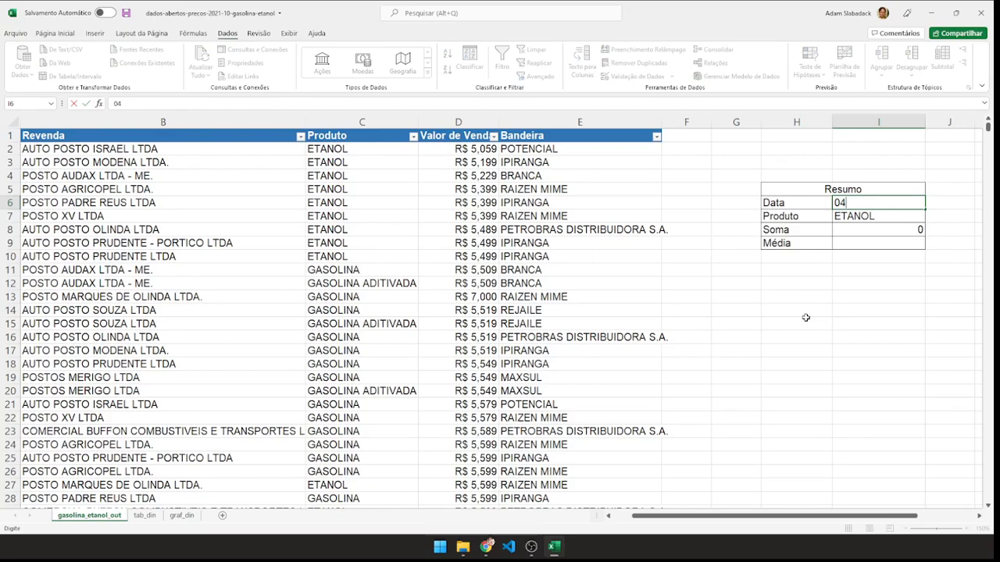
type("/10/2021")
key("Return")
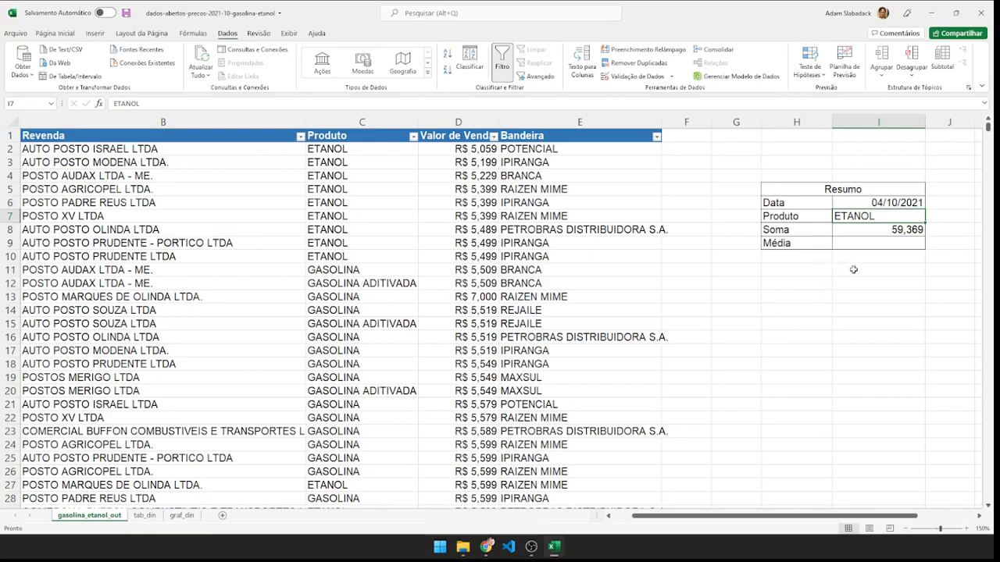
Examine how the Soma result in I8 relates to the Valor de Venda, Produto and Data da Coleta columns and the criteria entered in Resumo
left_click(867, 294)
left_click(895, 232)
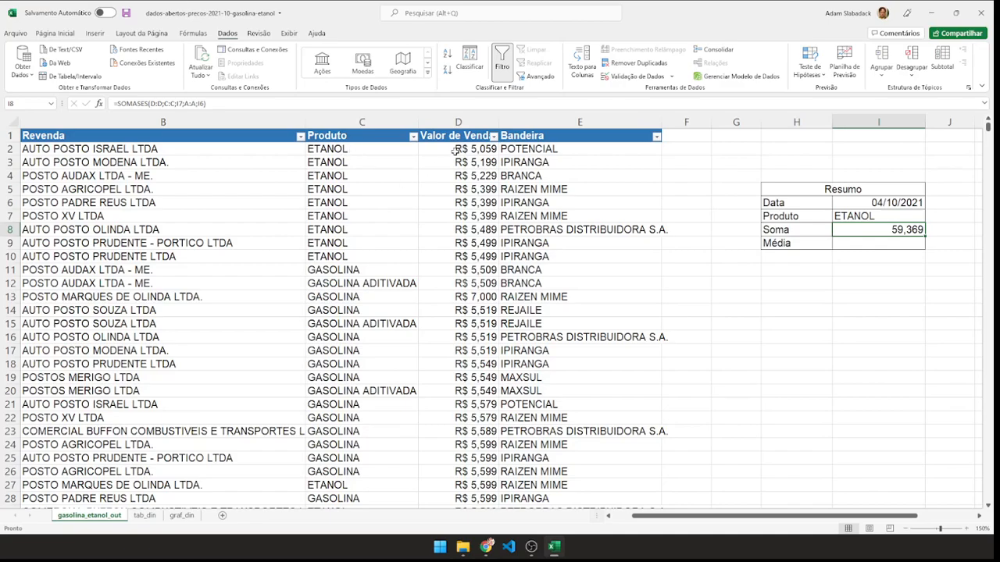
left_click(457, 122)
left_click(444, 149)
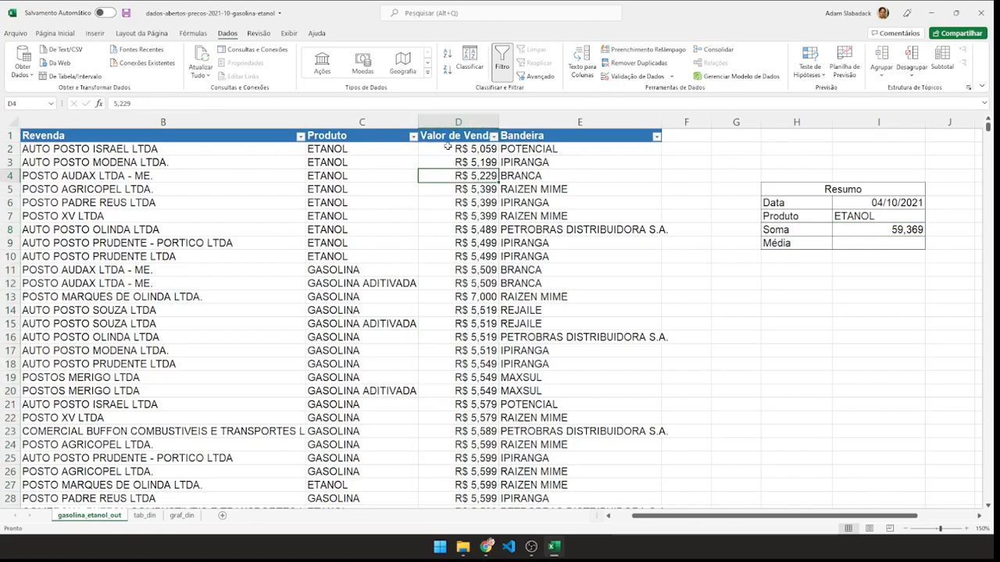
left_click(347, 149)
left_click_drag(348, 149, 429, 148)
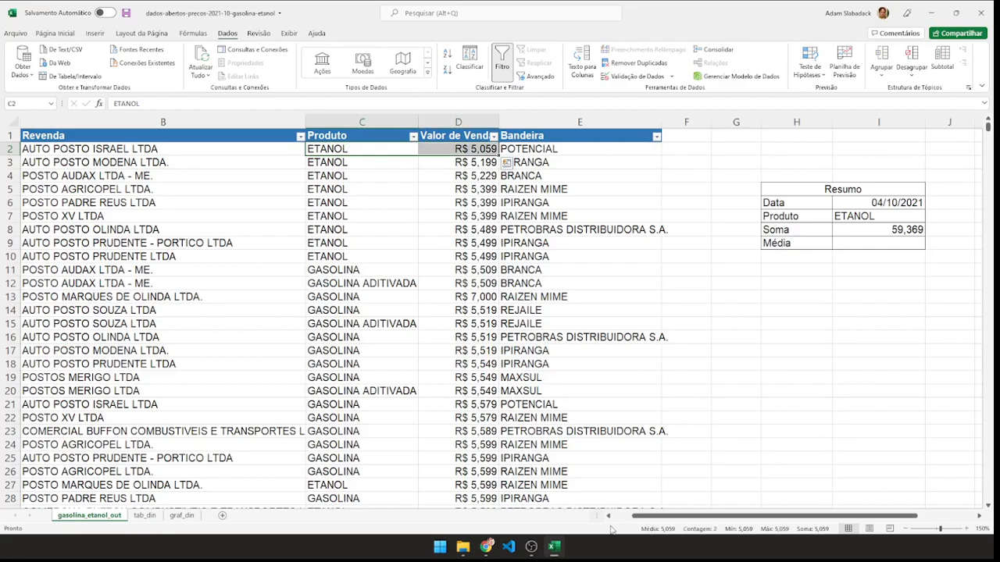
left_click_drag(662, 517, 643, 516)
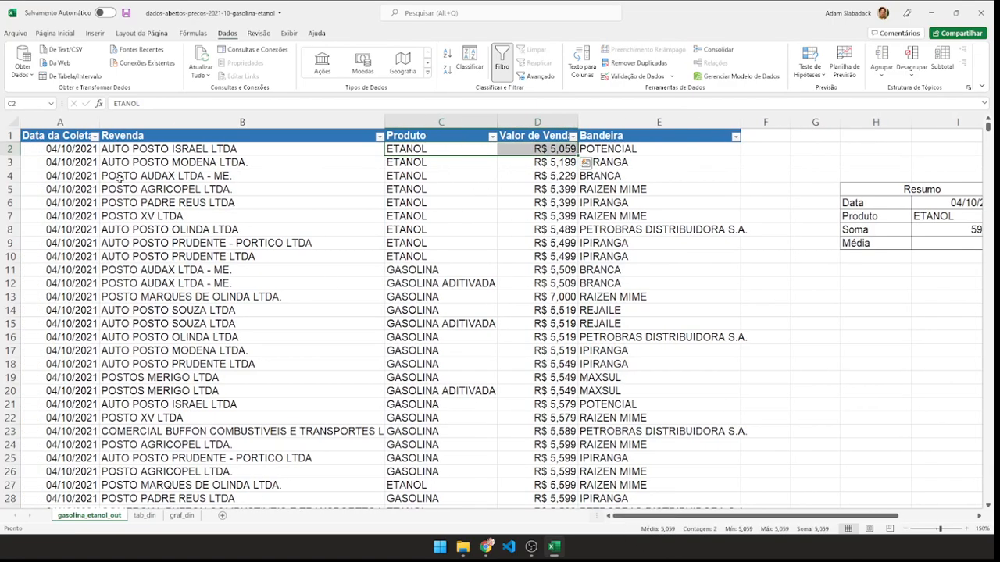
left_click(62, 149)
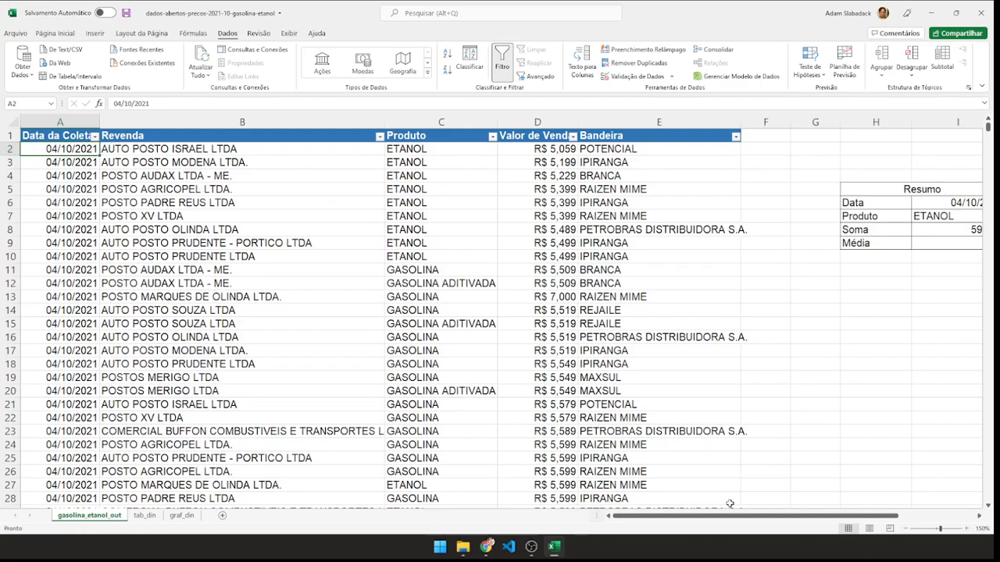
left_click_drag(719, 522, 727, 512)
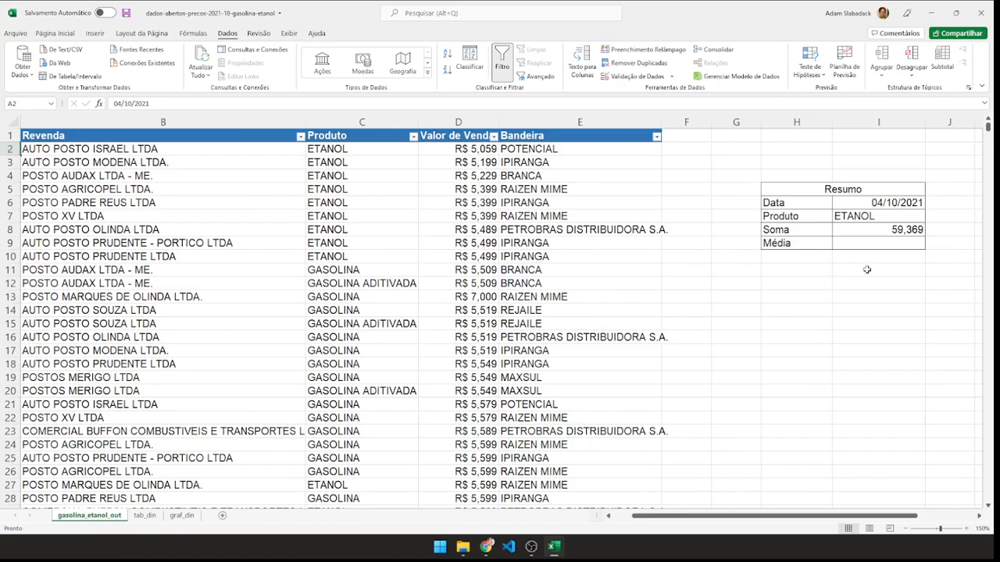
left_click(887, 230)
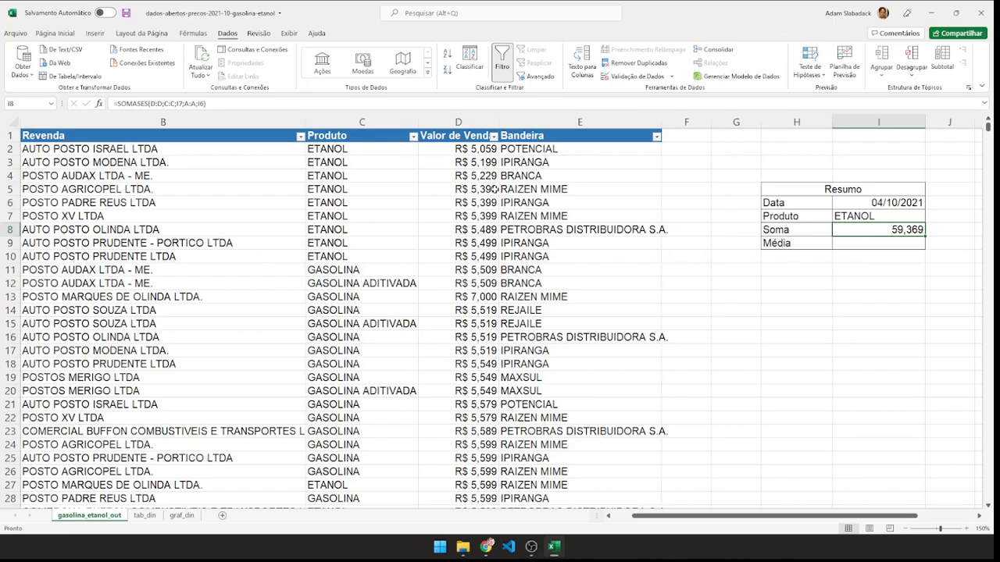
left_click_drag(472, 150, 461, 184)
left_click(461, 187)
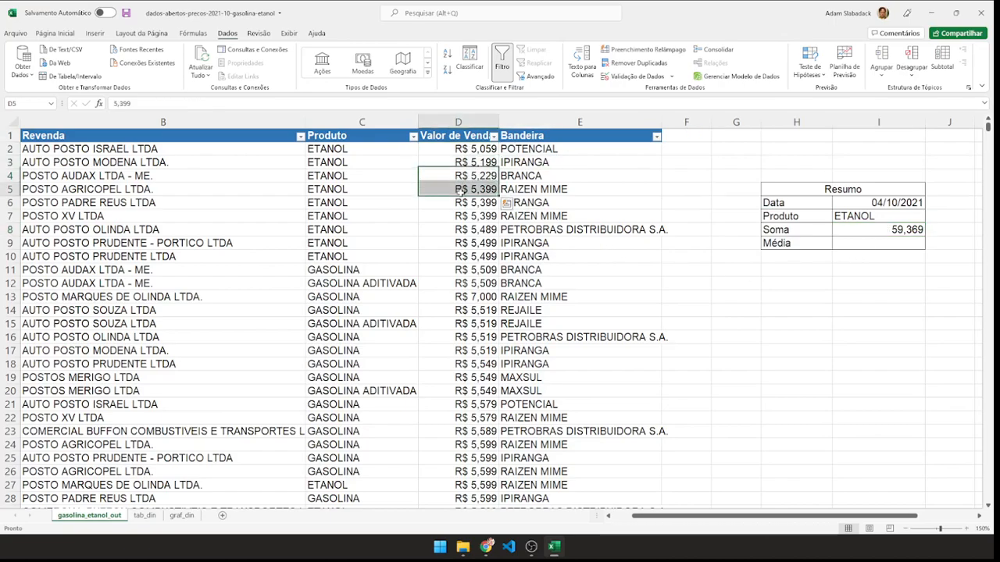
left_click(341, 190)
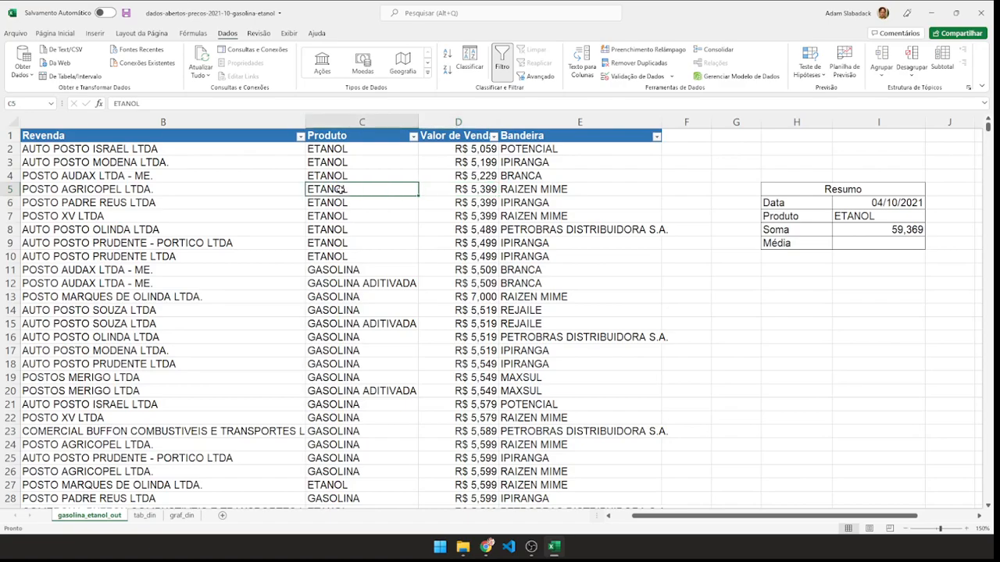
left_click(881, 205)
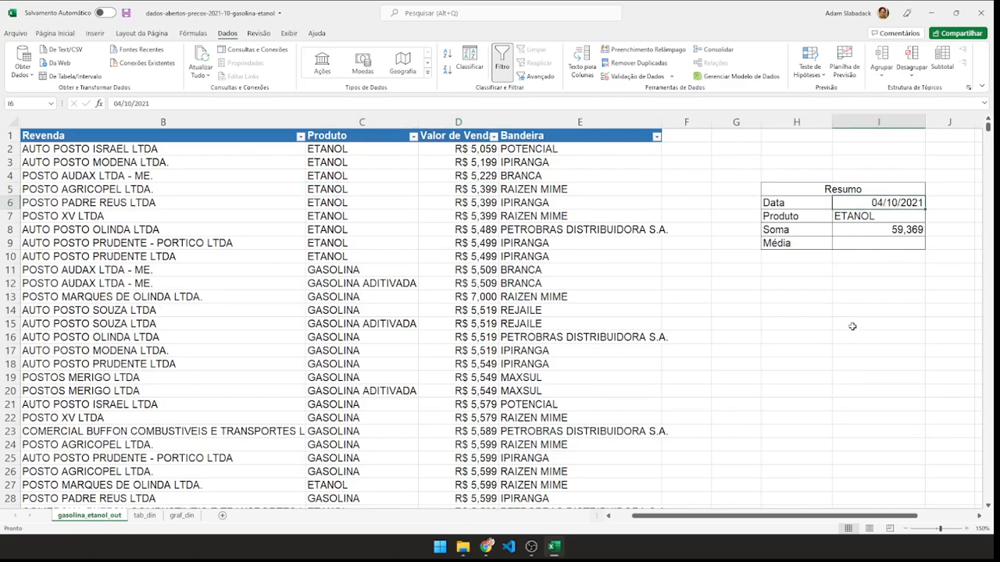
Start a MÉDIASES formula in the Média cell I9 with the whole Valor de Venda column D:D as the average range
left_click(890, 245)
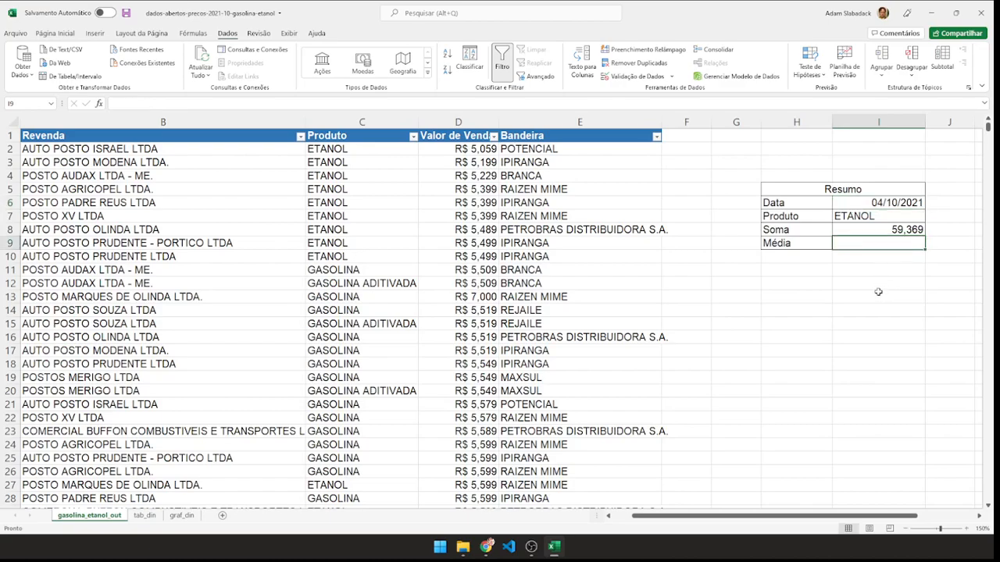
type("=")
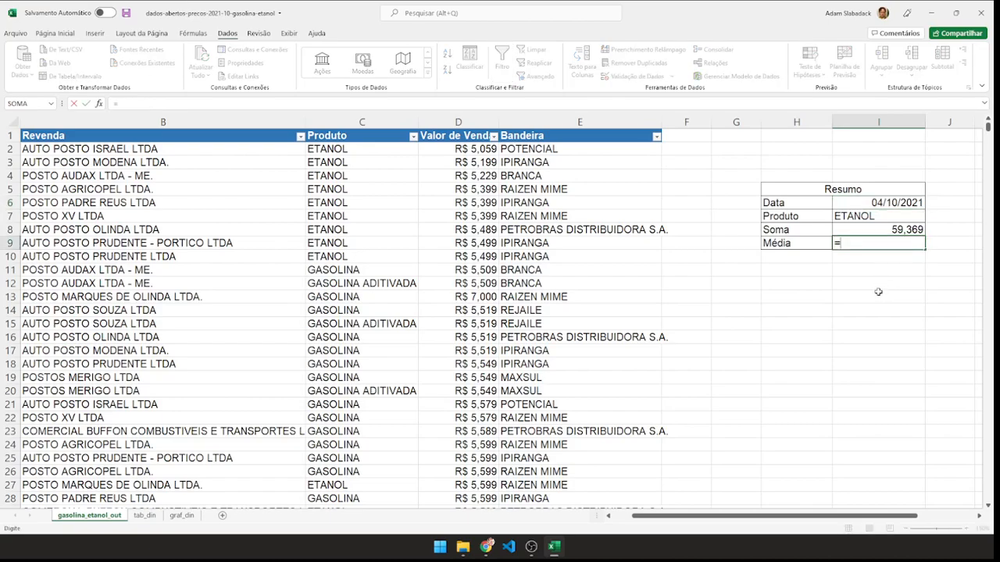
type("MÉD")
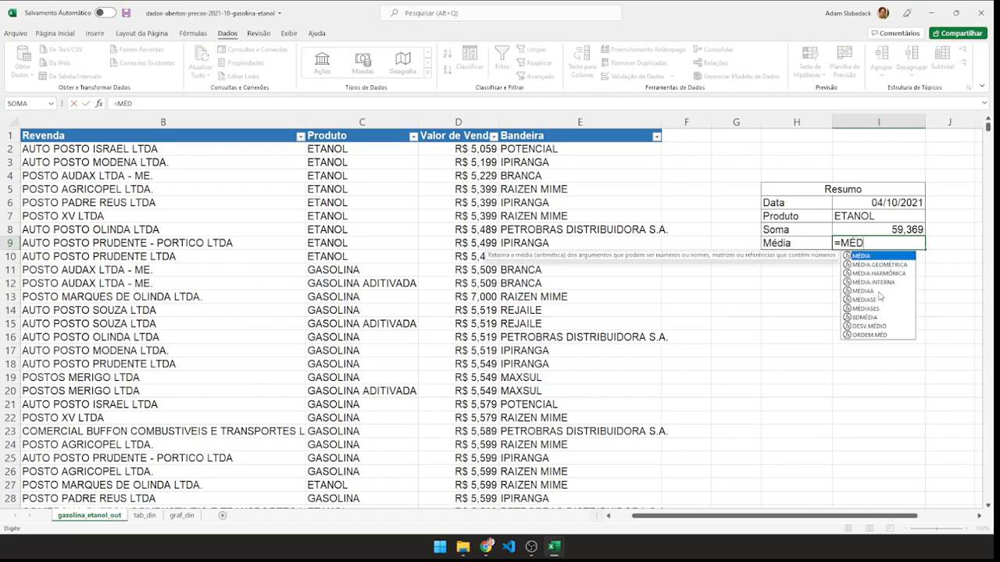
type("IASES")
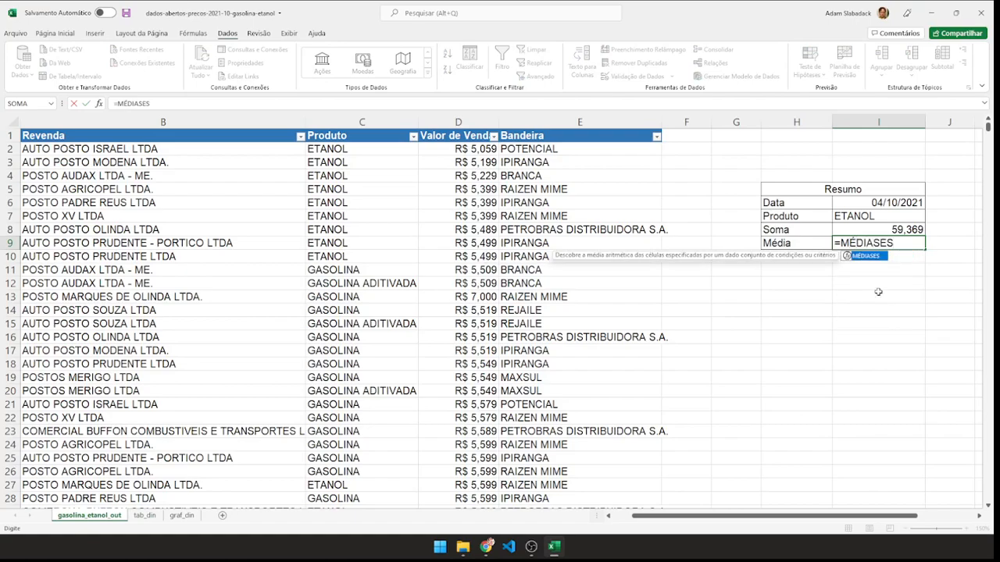
key("BackSpace")
key("BackSpace")
key("BackSpace")
key("BackSpace")
type("A")
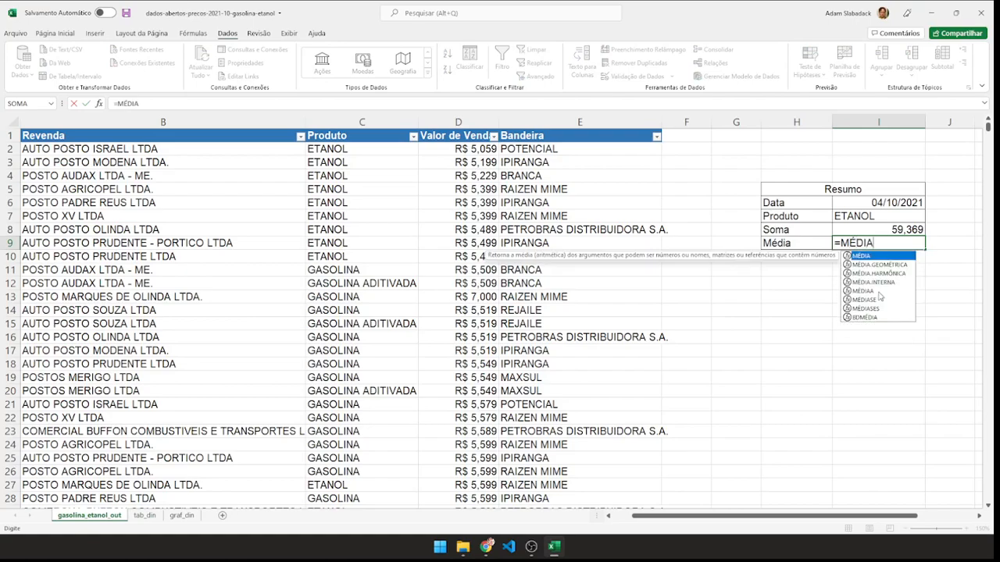
type("SE")
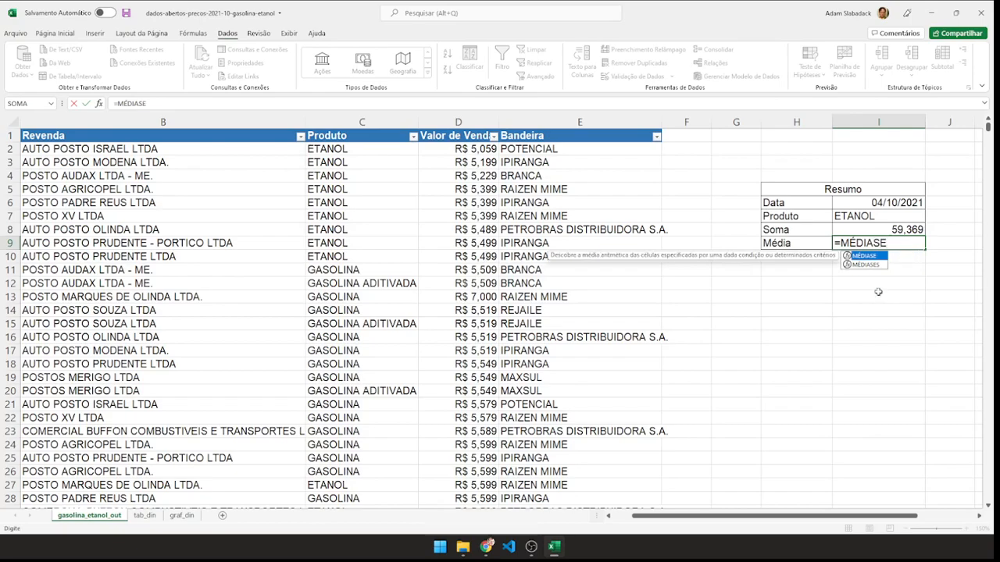
type("S")
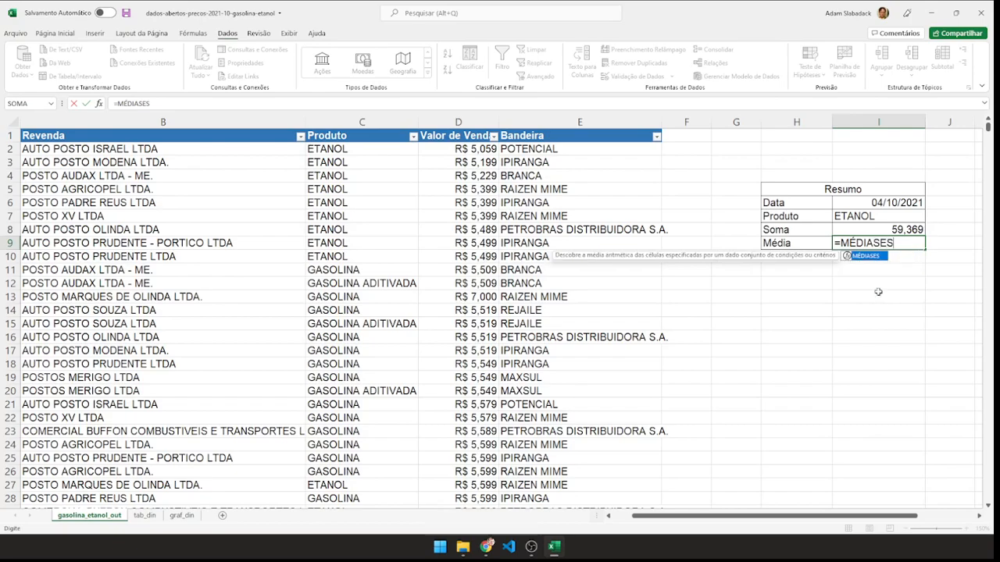
type("(")
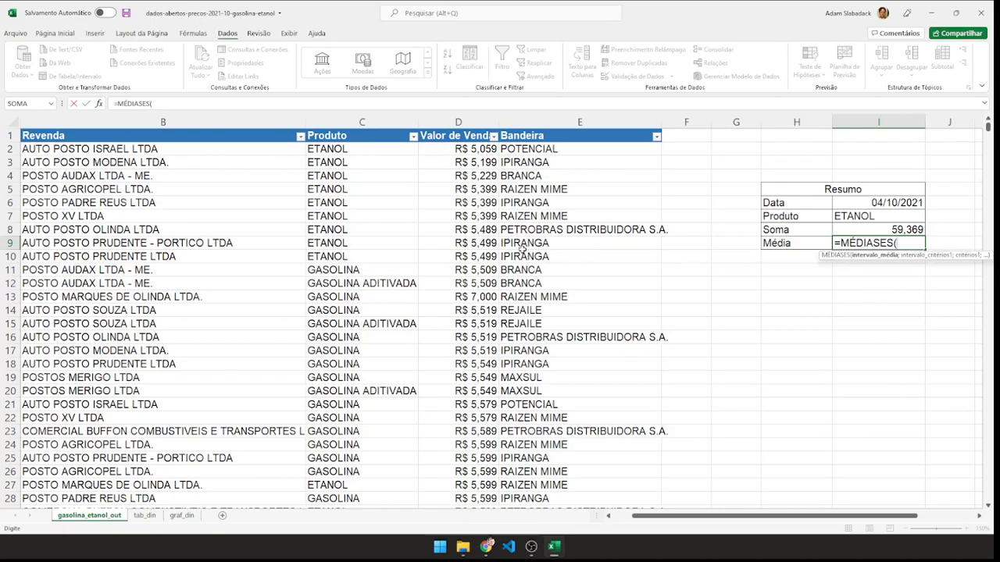
left_click(450, 119)
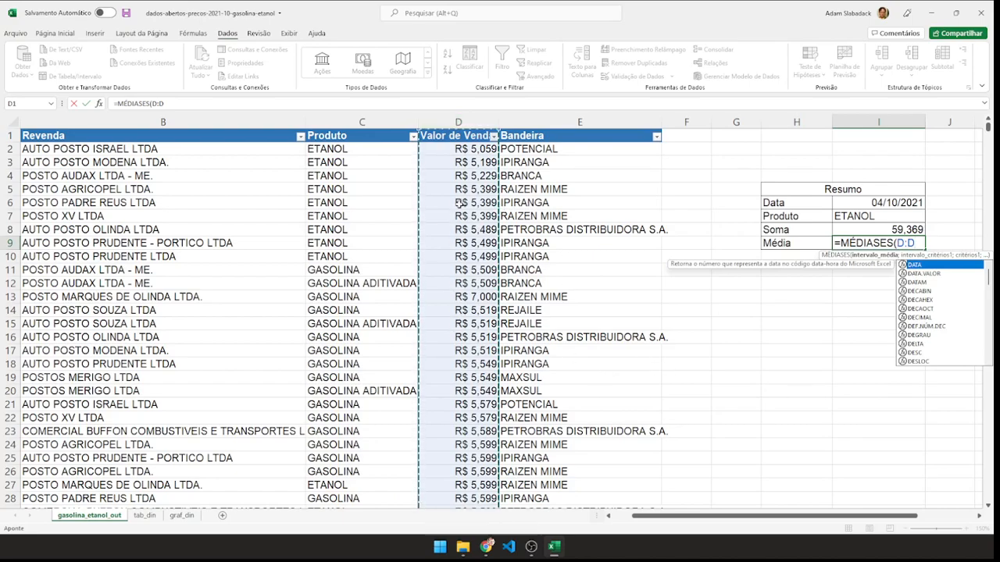
Add the whole Produto column C:C and cell I7 as the first criteria pair of the MÉDIASES formula
type(";")
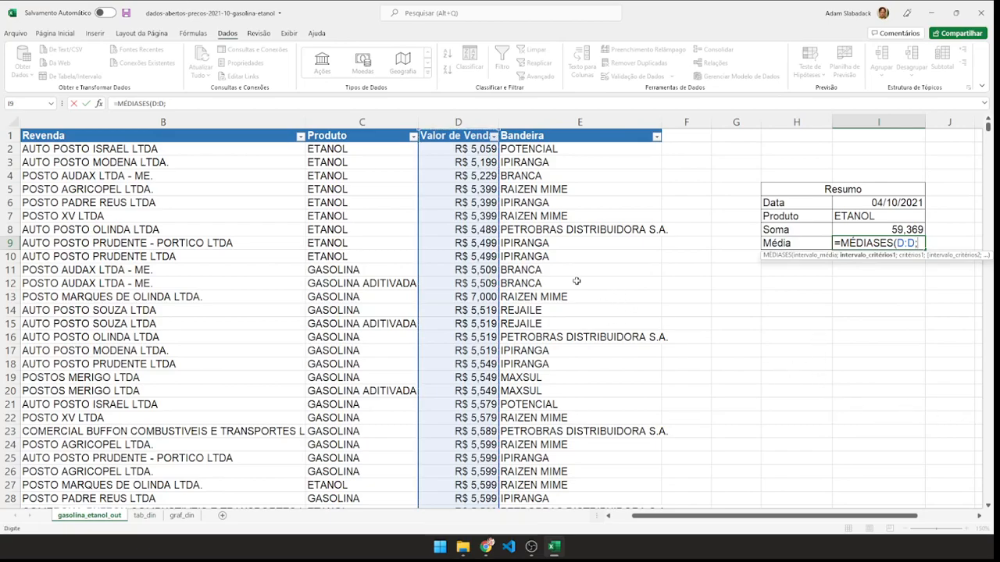
left_click(341, 121)
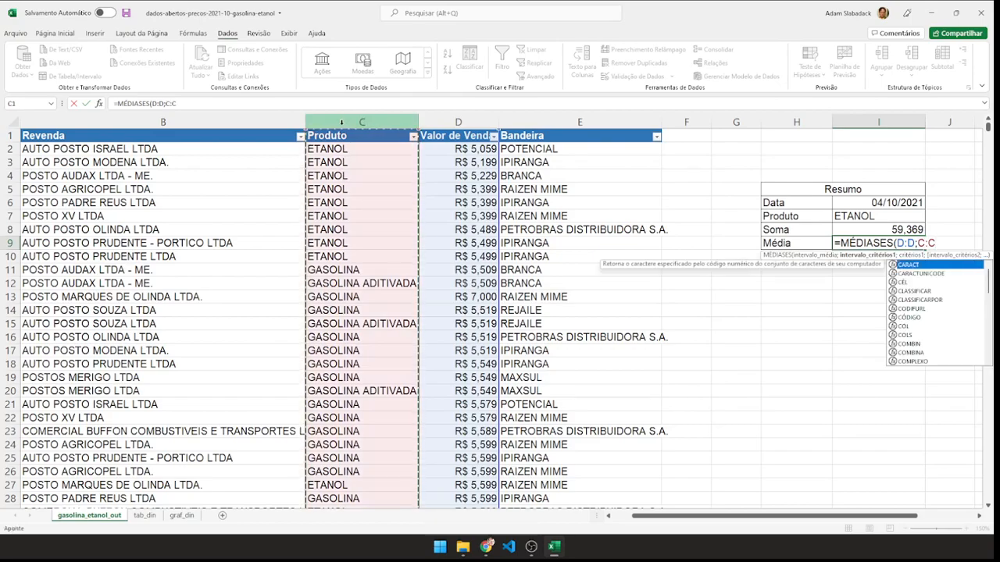
type(";")
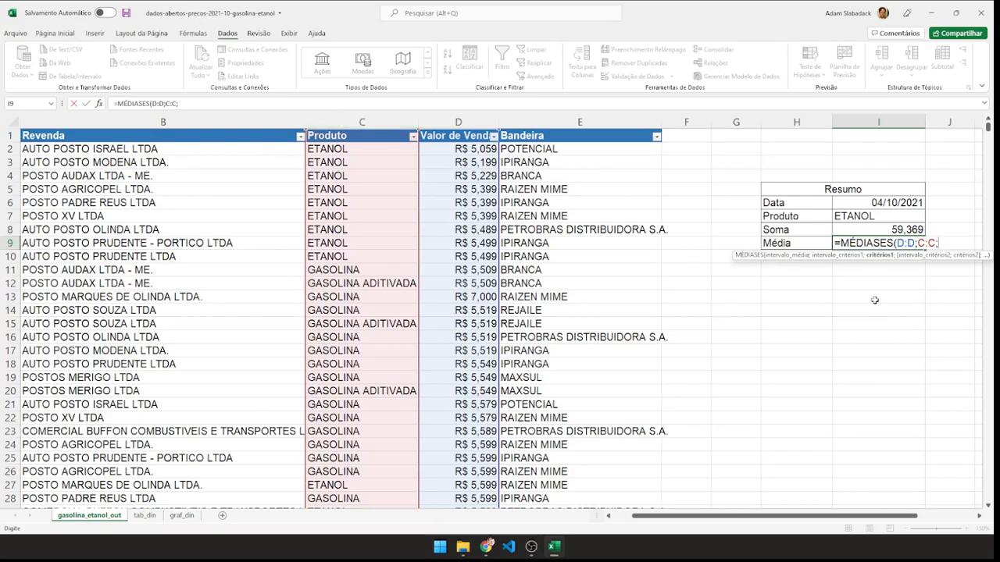
left_click(857, 216)
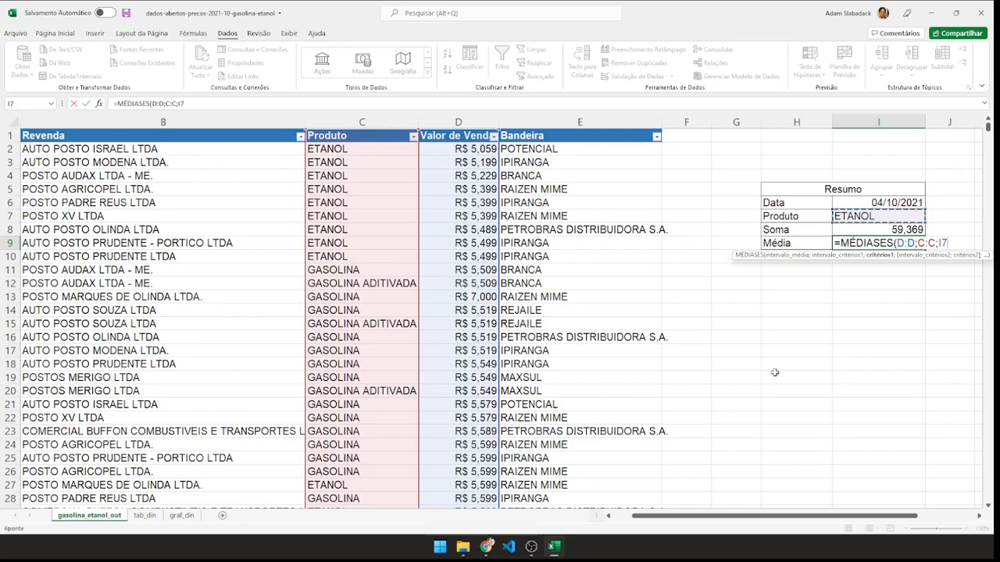
Complete the MÉDIASES formula with column A:A and cell I6 as the second criteria pair and enter it
type(";")
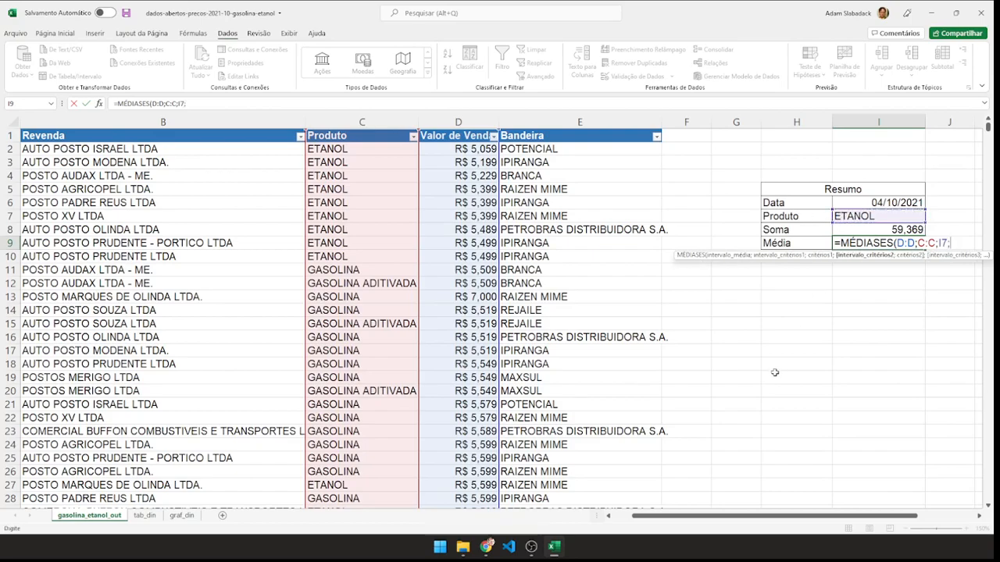
left_click_drag(643, 516, 626, 516)
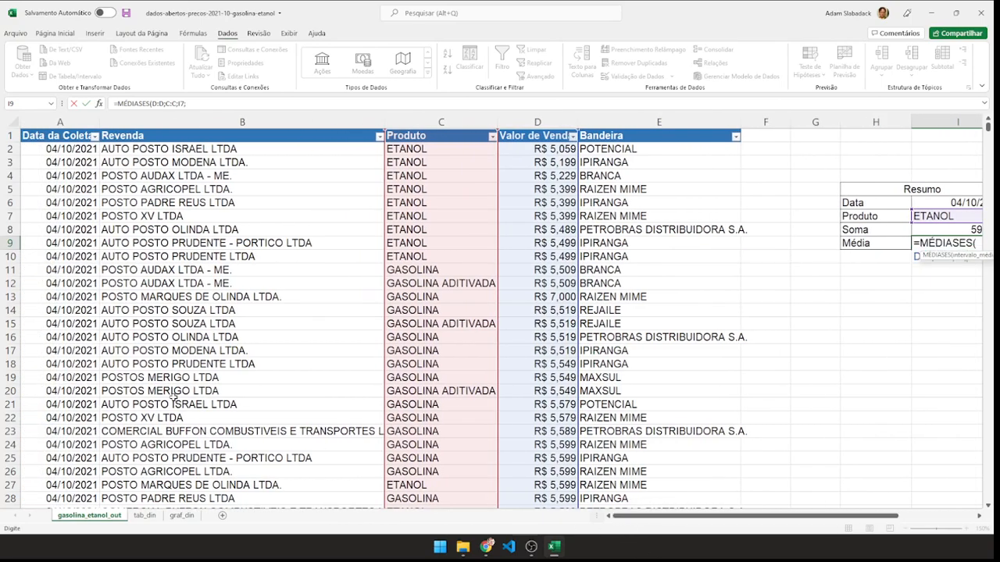
left_click(59, 123)
left_click_drag(652, 517, 676, 490)
type(";")
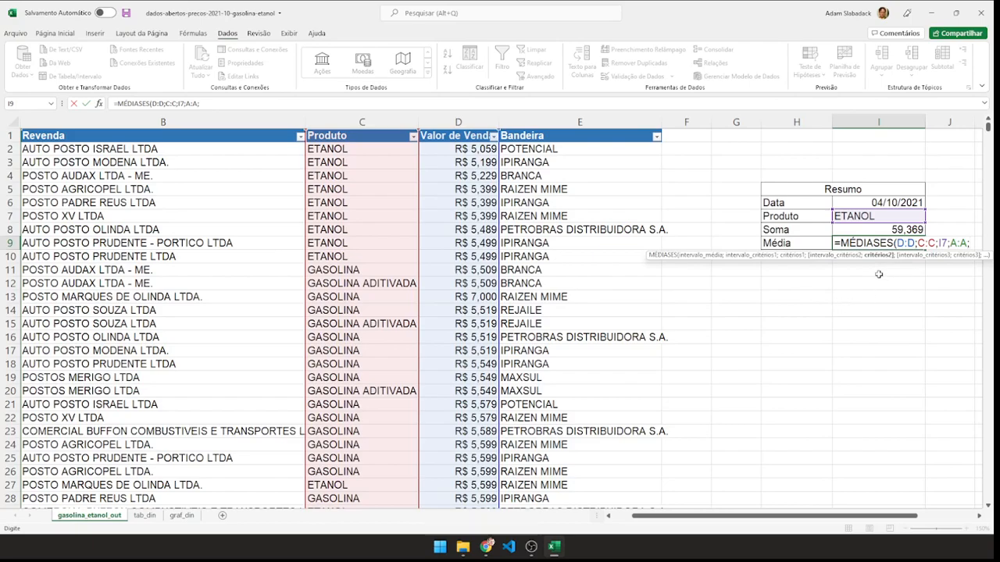
left_click(878, 203)
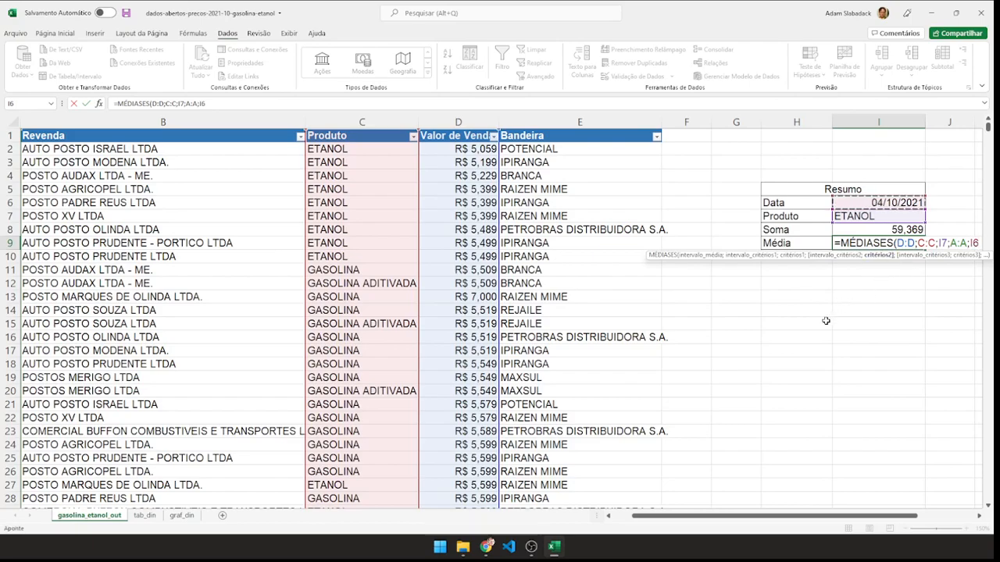
type(")")
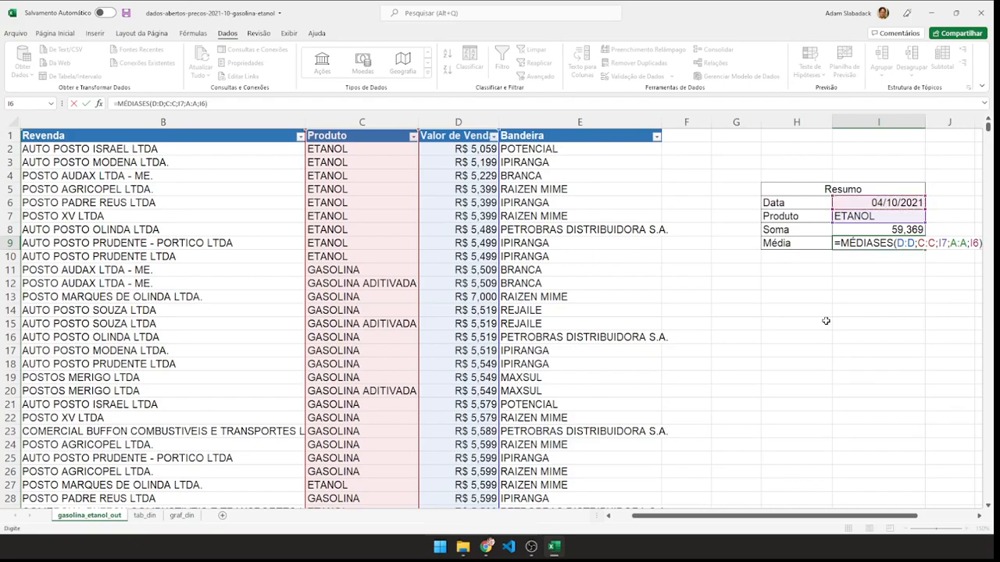
key("Return")
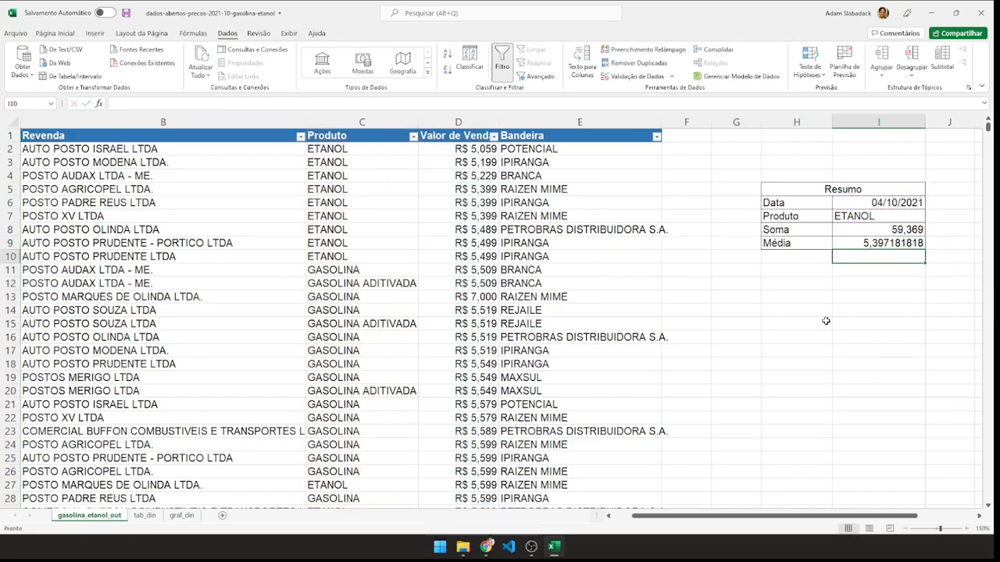
Examine how the Média formula in I9 relates to the Resumo criteria and the price, product and date columns
left_click(881, 202)
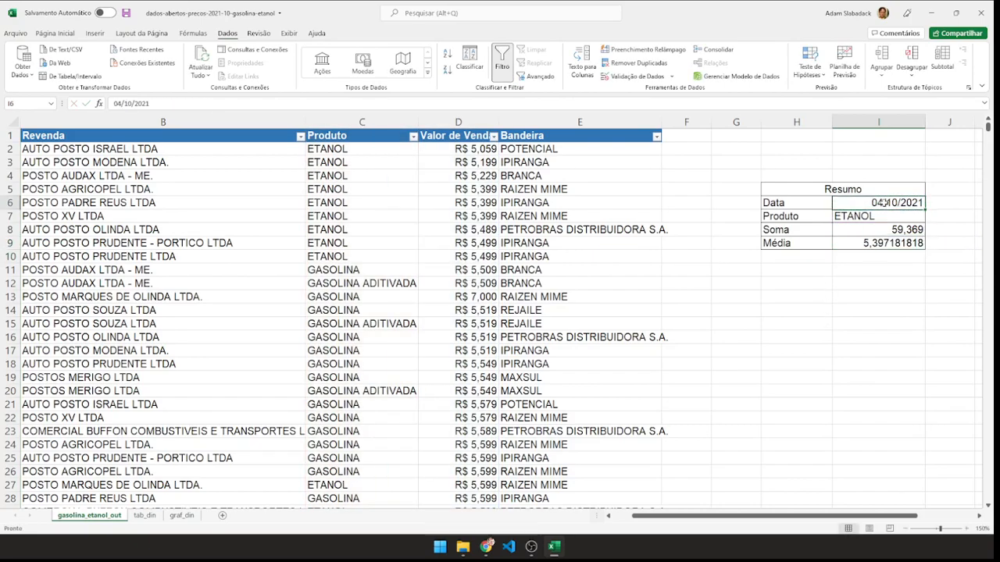
left_click(879, 216)
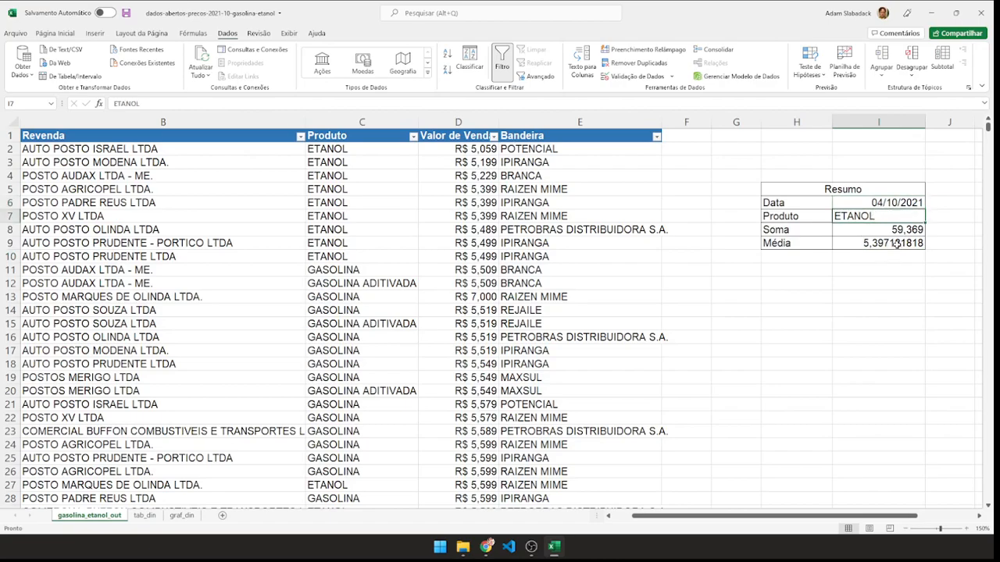
left_click(885, 243)
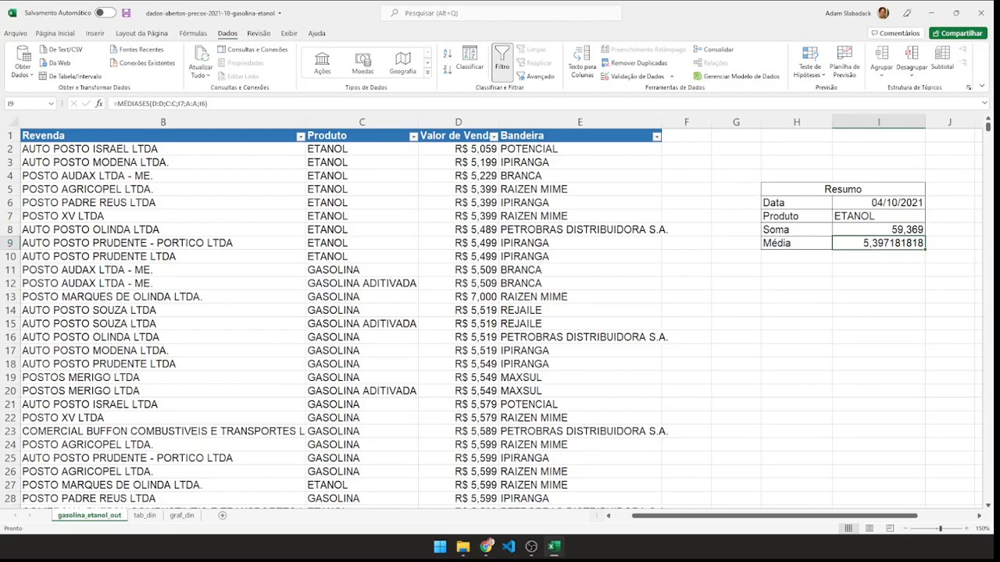
key("alt+Tab")
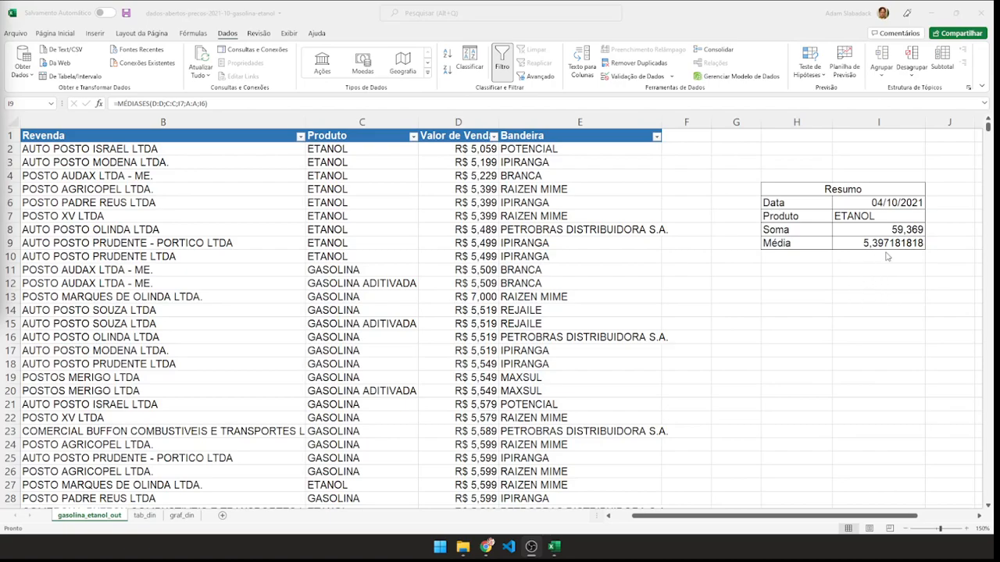
left_click(460, 184)
left_click_drag(466, 156, 473, 260)
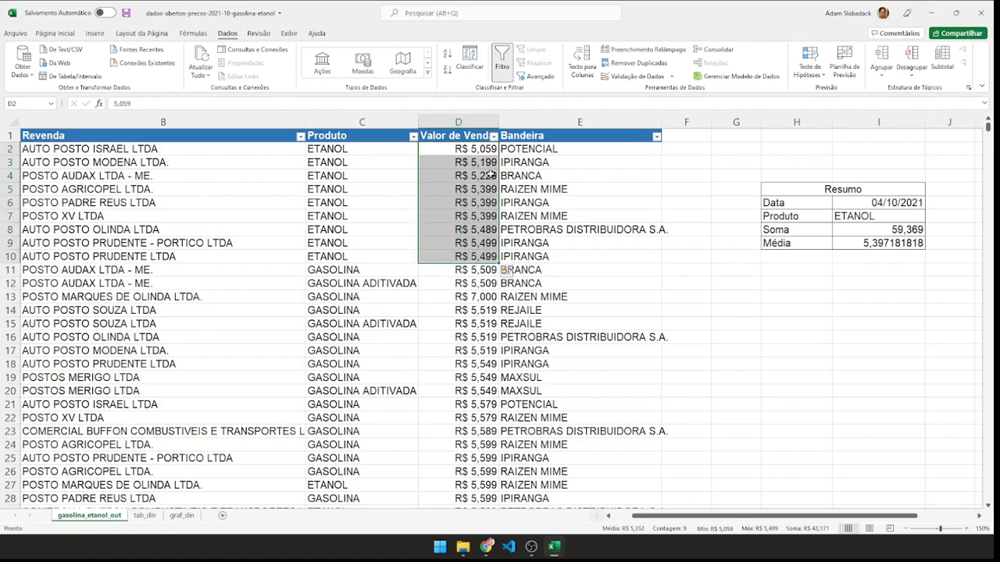
left_click_drag(352, 148, 336, 236)
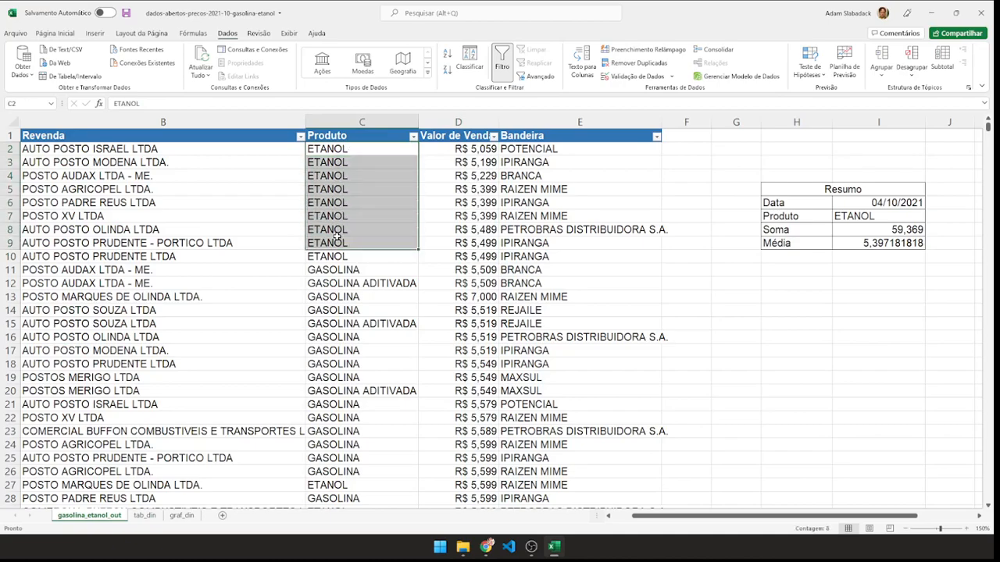
left_click_drag(644, 516, 608, 524)
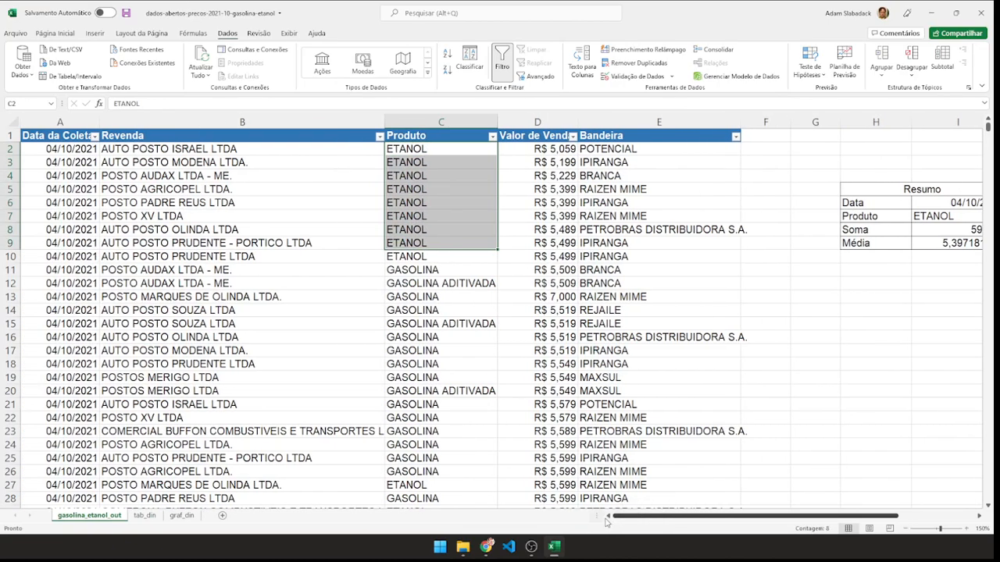
left_click(68, 166)
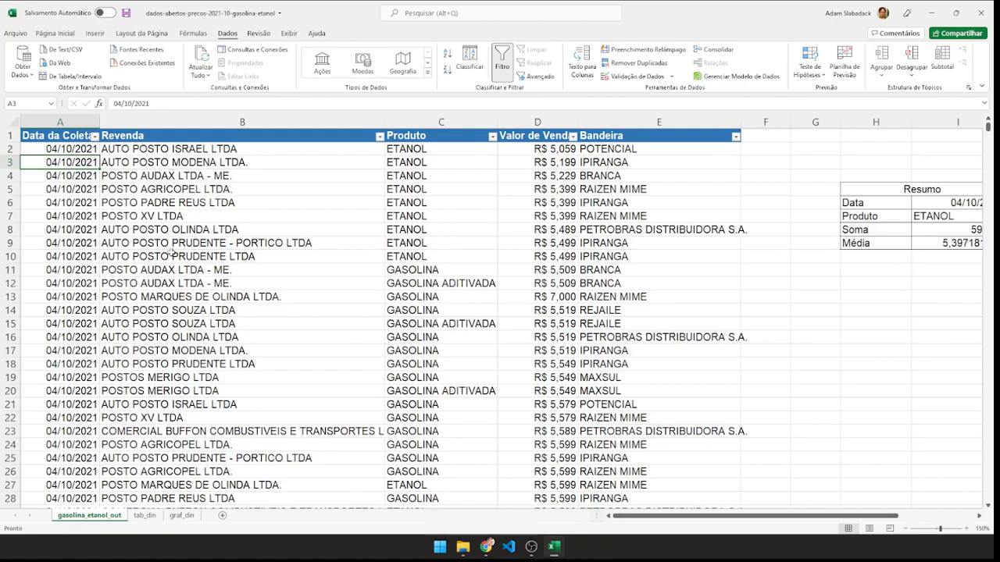
Compare the ETANOL rows dated 04/10/2021 and 05/10/2021 with the Data and Produto criteria behind the Média result in Resumo
left_click(420, 486)
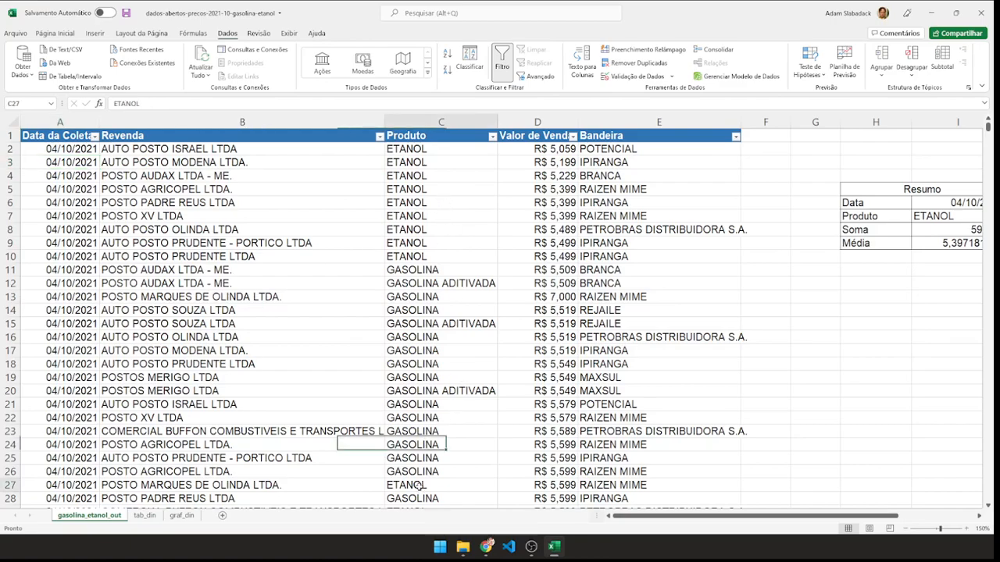
scroll(432, 402, "down", 7)
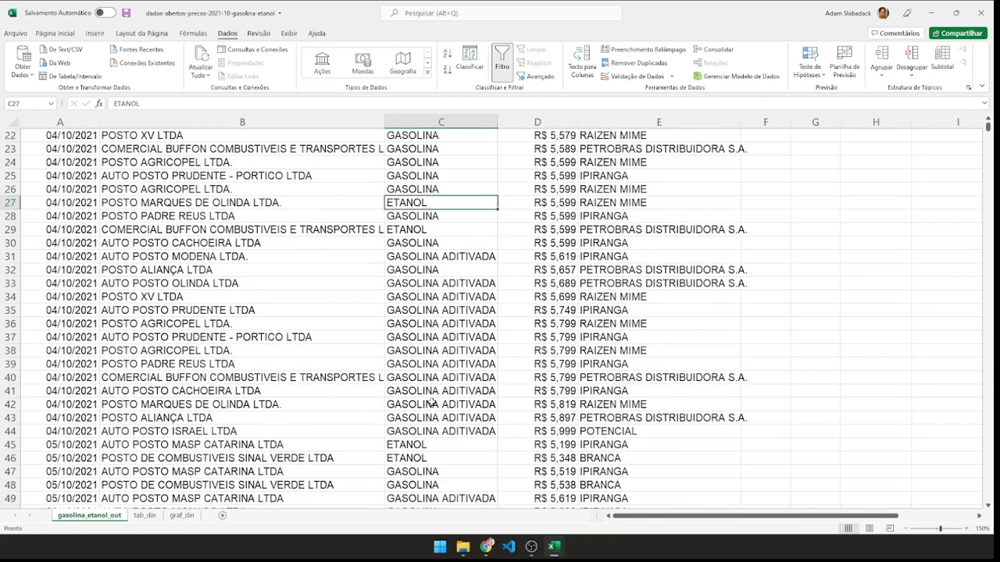
left_click(399, 445)
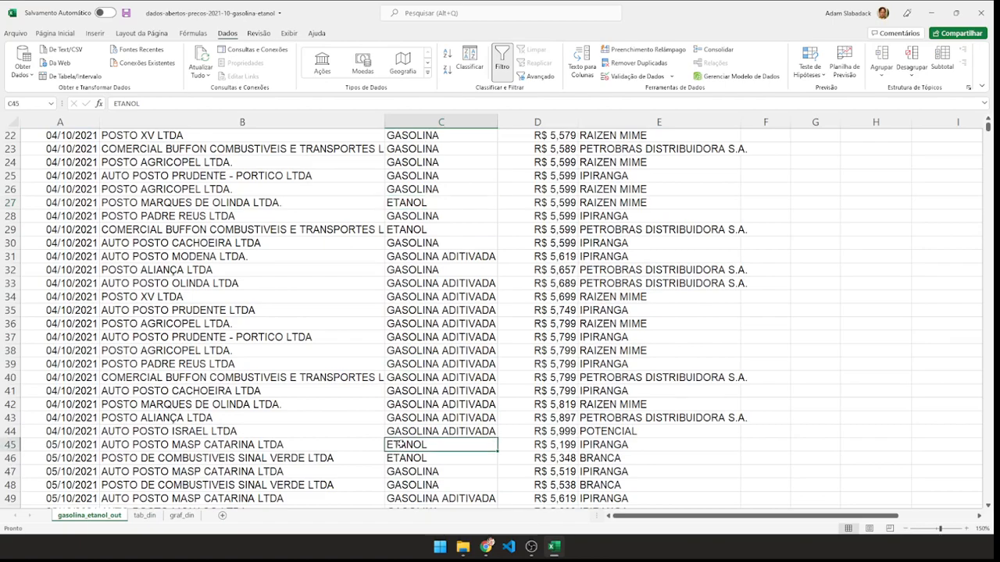
left_click_drag(400, 442, 67, 445)
scroll(312, 404, "up", 6)
scroll(291, 392, "down", 3)
scroll(291, 392, "down", 2)
scroll(352, 395, "up", 6)
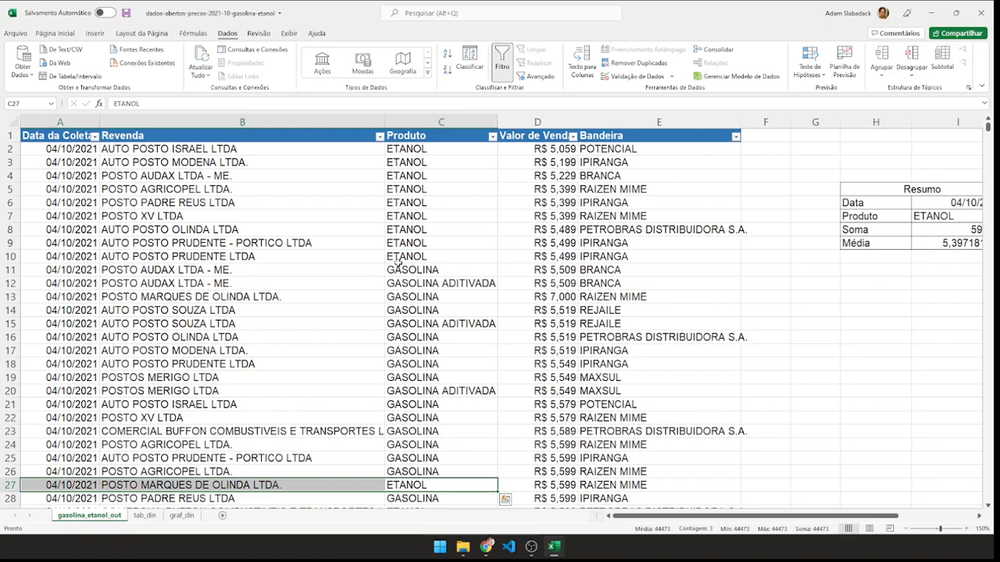
left_click_drag(398, 258, 62, 150)
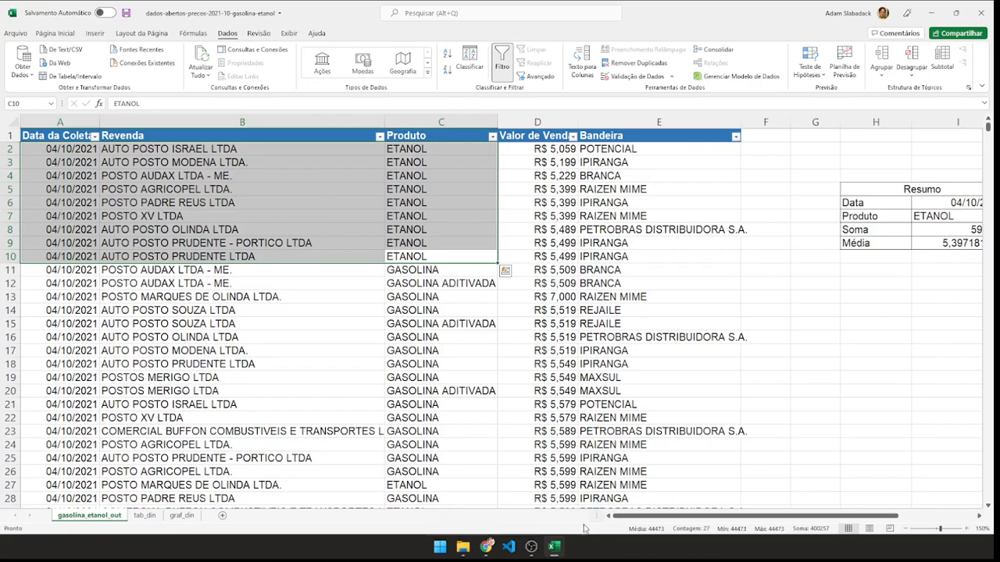
left_click_drag(628, 516, 652, 517)
left_click_drag(661, 517, 664, 517)
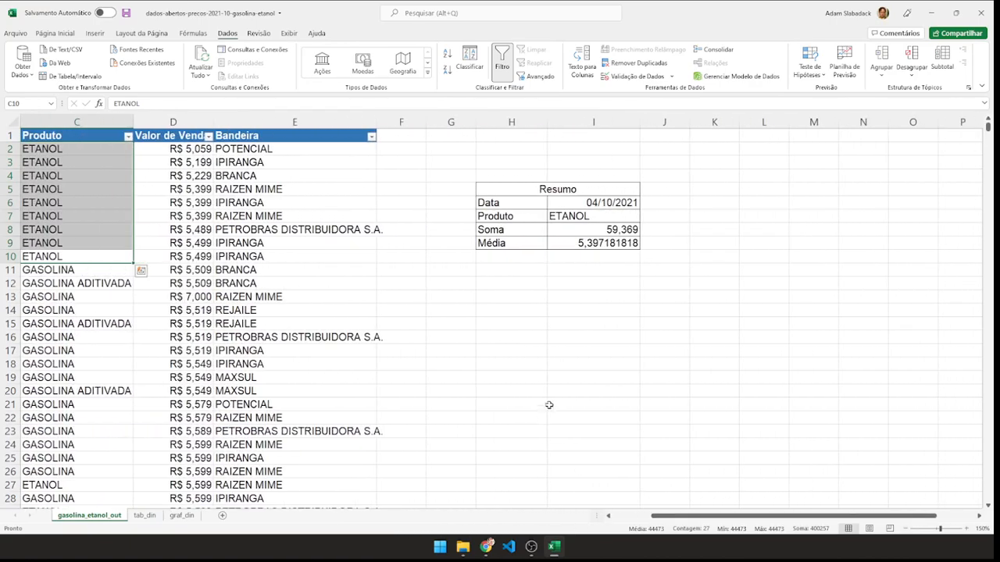
left_click(568, 215)
left_click(596, 203)
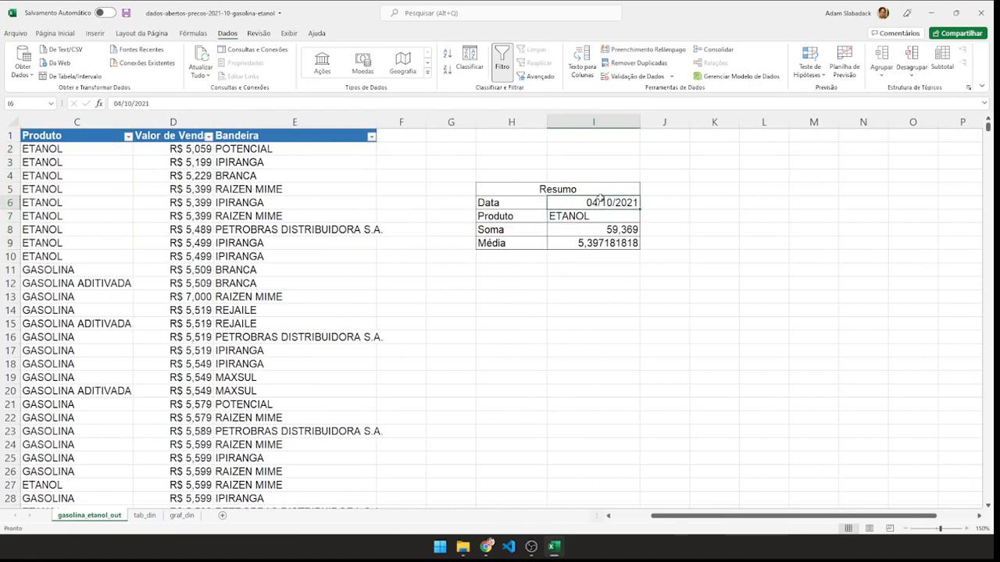
left_click(586, 242)
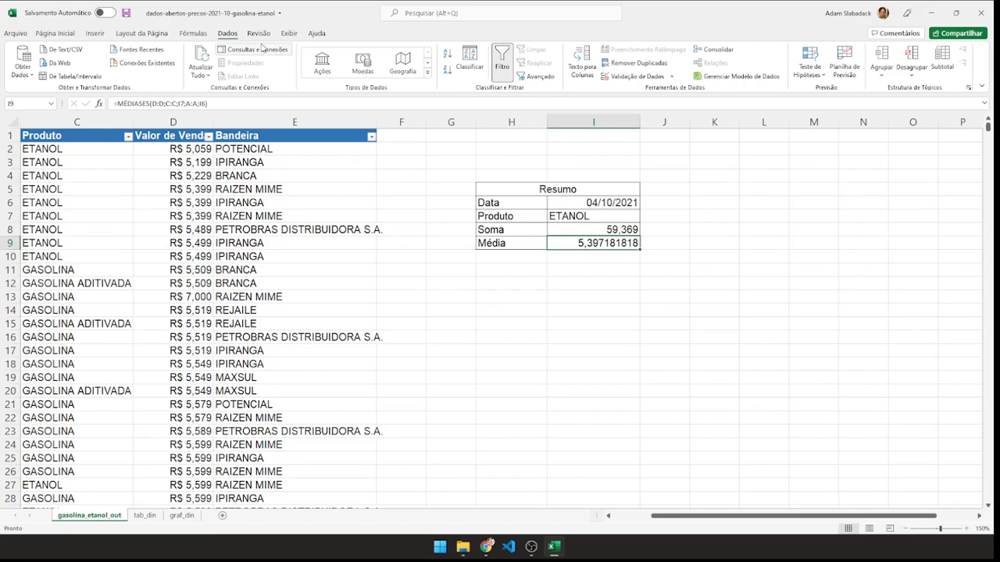
Look through the logical functions and the date and time functions in the function library
left_click(193, 33)
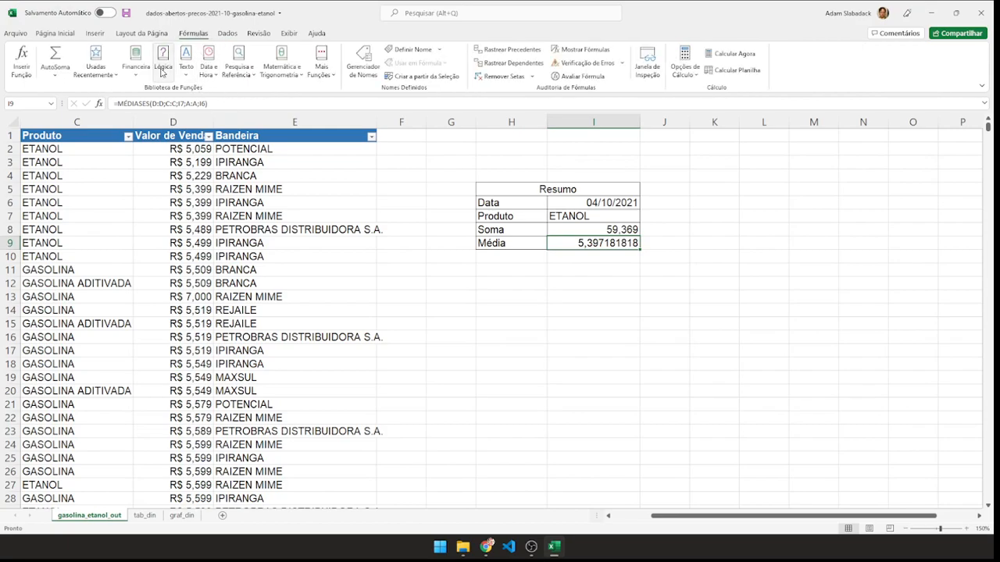
left_click(163, 74)
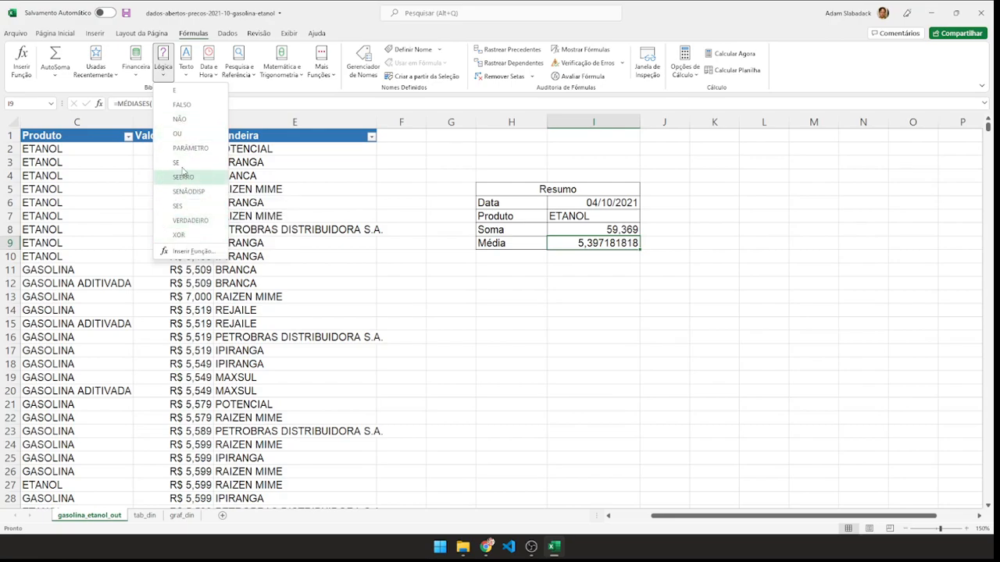
left_click(215, 71)
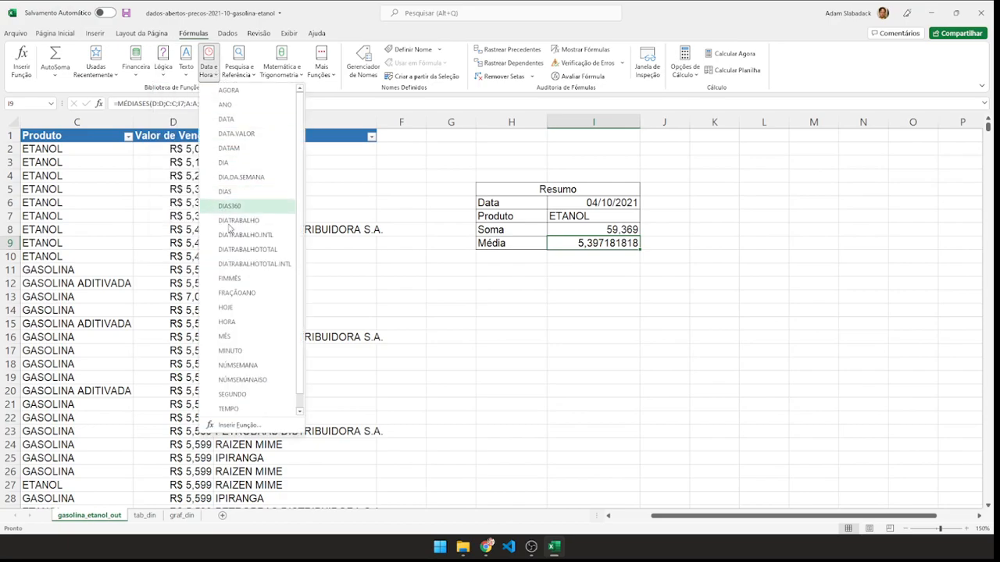
left_click(534, 349)
Enter the formula =HOJE() in cell I15 to return the current date
left_click(580, 325)
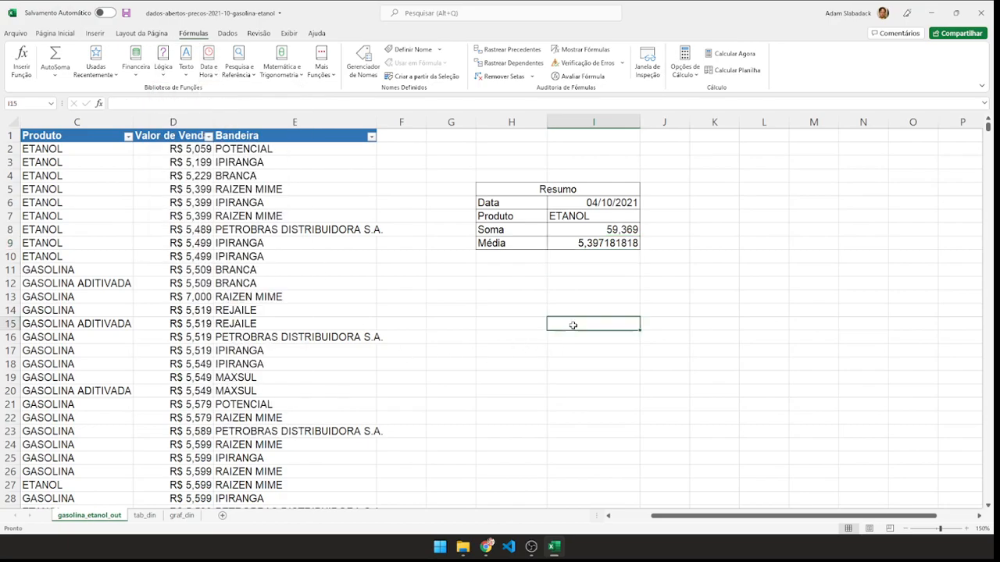
type("=")
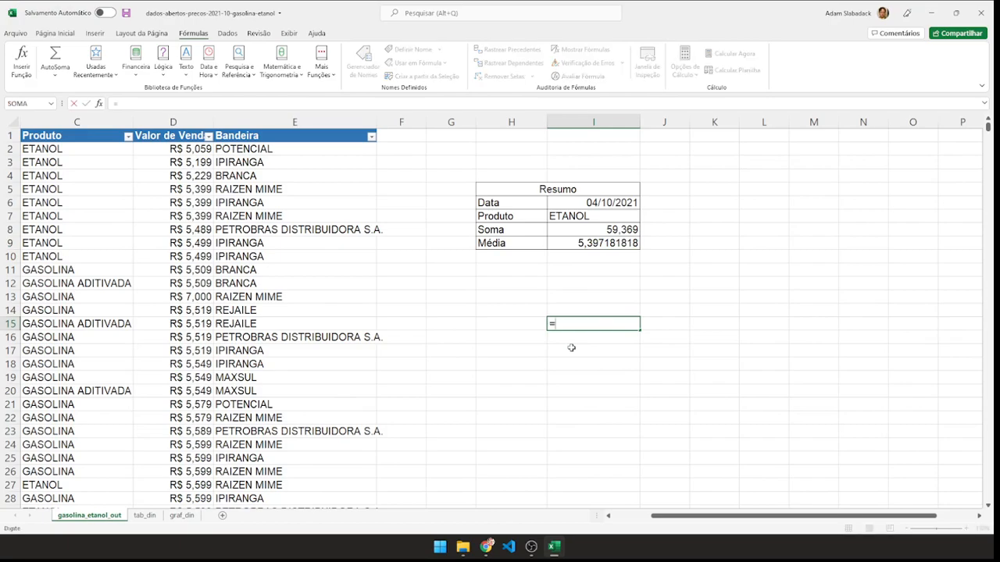
type("HOJE()")
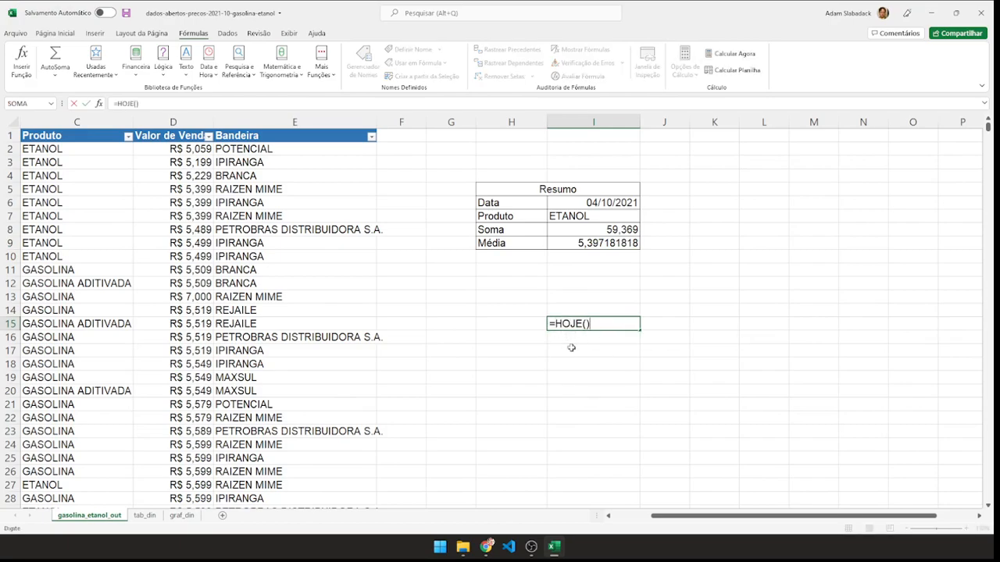
key("Return")
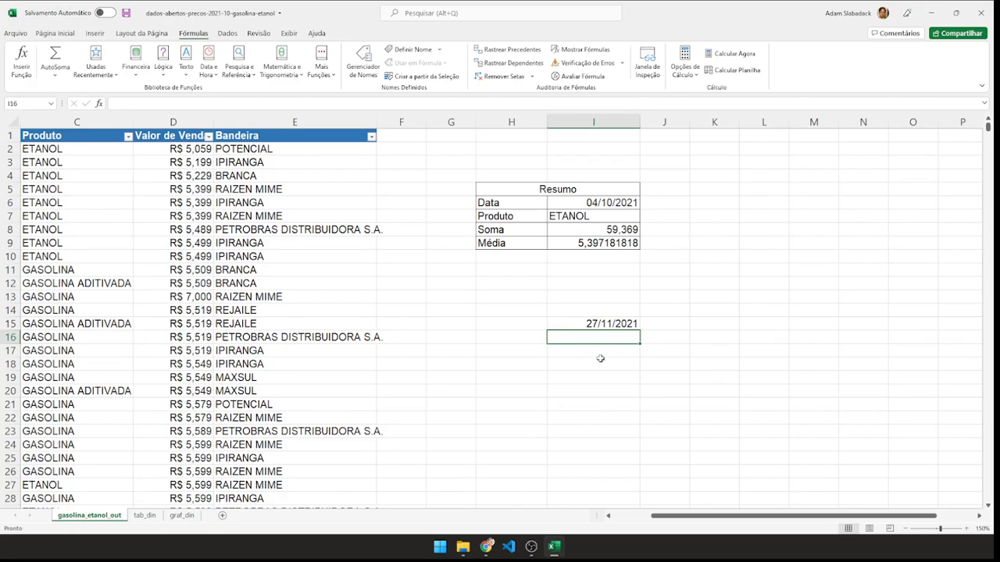
Delete the whole =HOJE() formula from cell I15, below the Resumo table
left_click(601, 325)
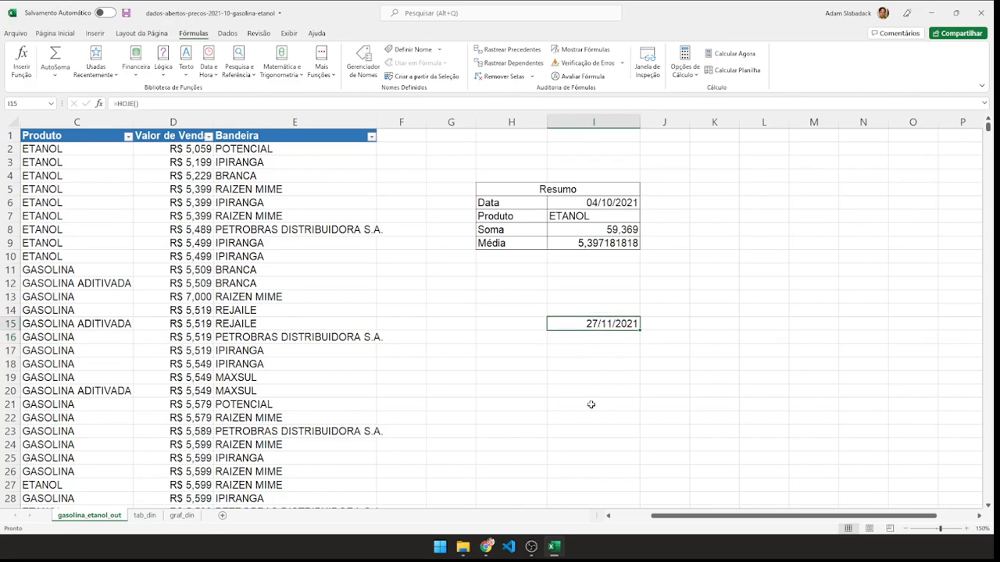
key("F2")
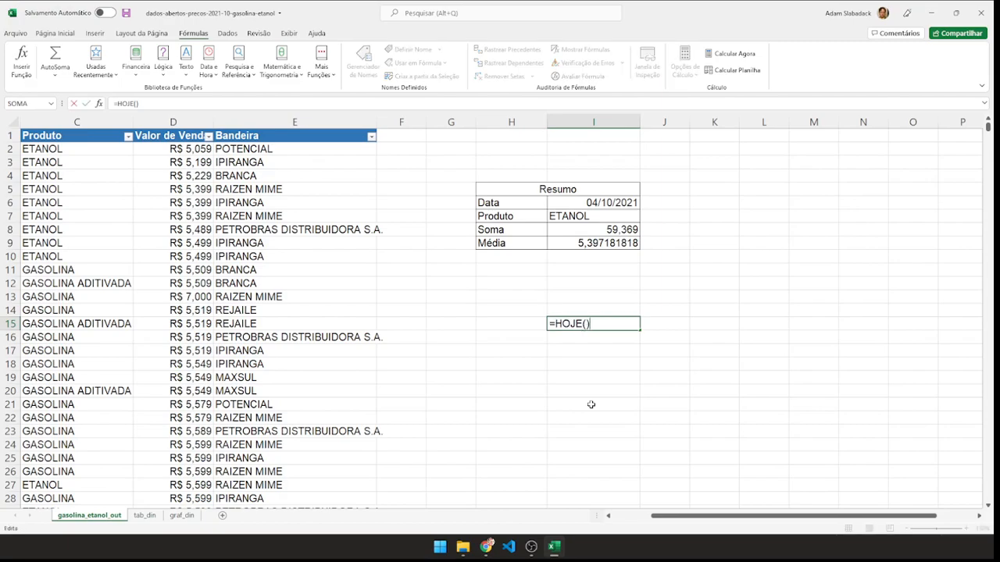
key("BackSpace")
key("BackSpace")
key("BackSpace")
key("BackSpace")
key("BackSpace")
key("BackSpace")
key("BackSpace")
left_click(591, 391)
left_click(592, 404)
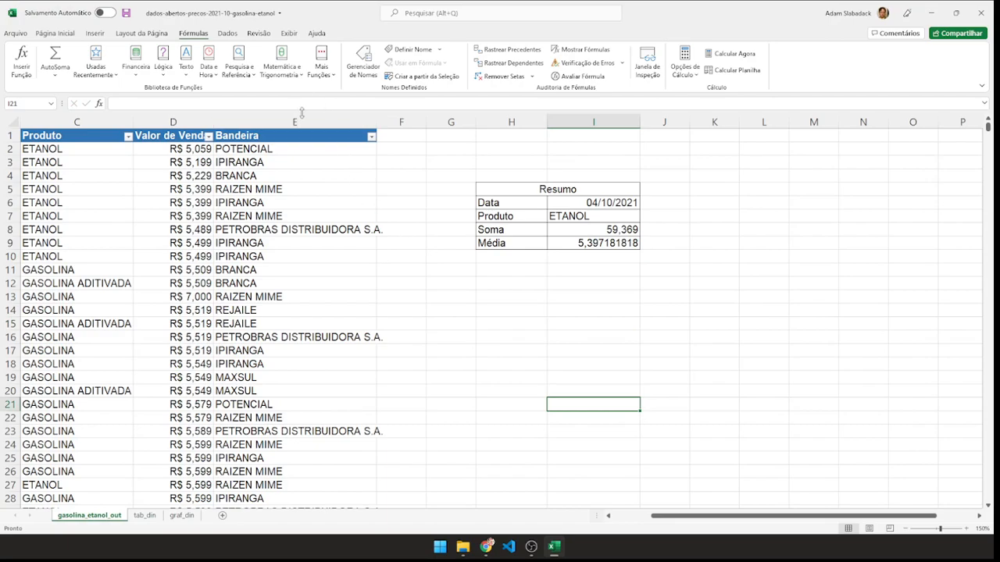
Look through the full list of financial functions in the function library, from AMORDEGRC to XVPL, without inserting any
left_click(138, 79)
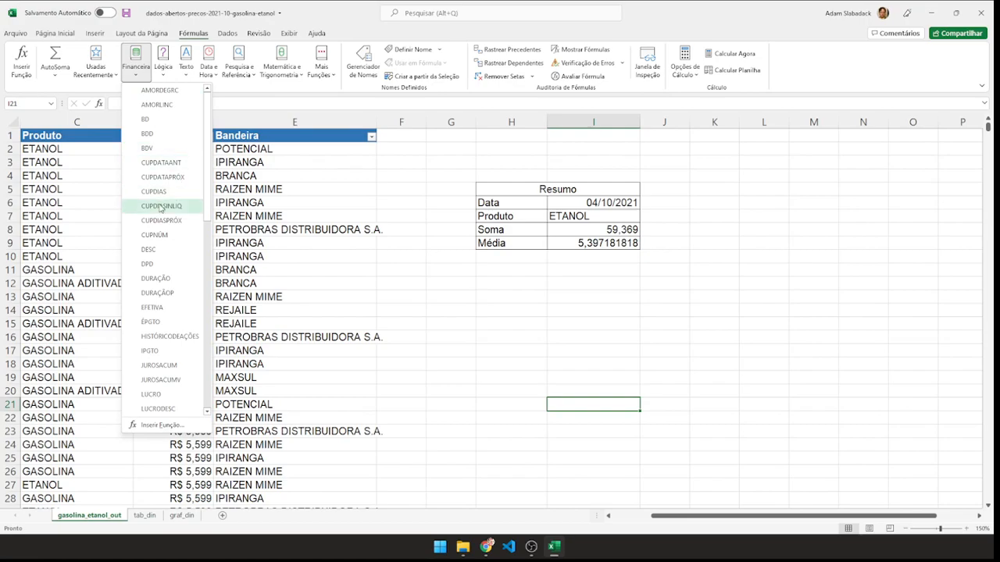
scroll(169, 195, "down", 3)
scroll(170, 175, "down", 4)
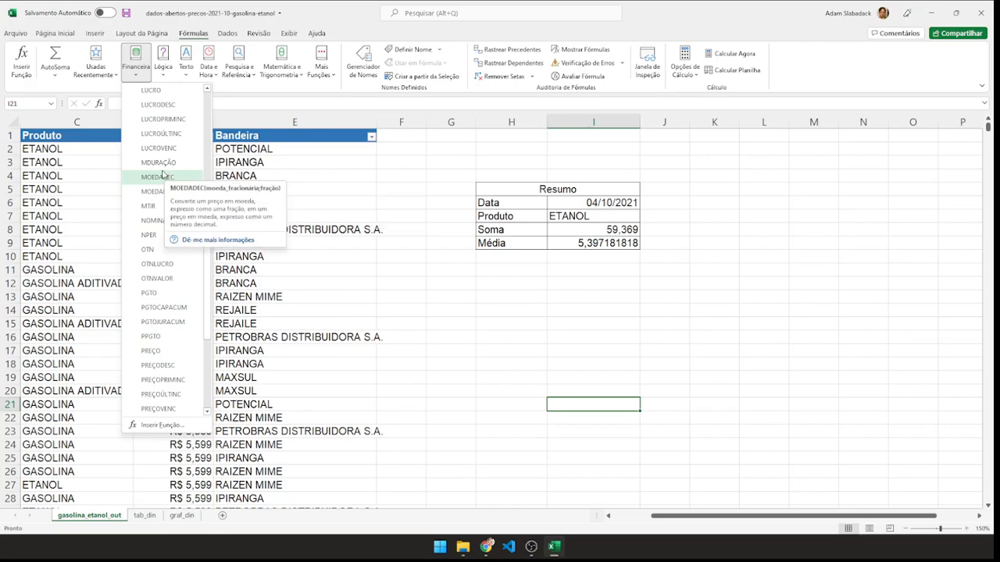
scroll(162, 175, "down", 4)
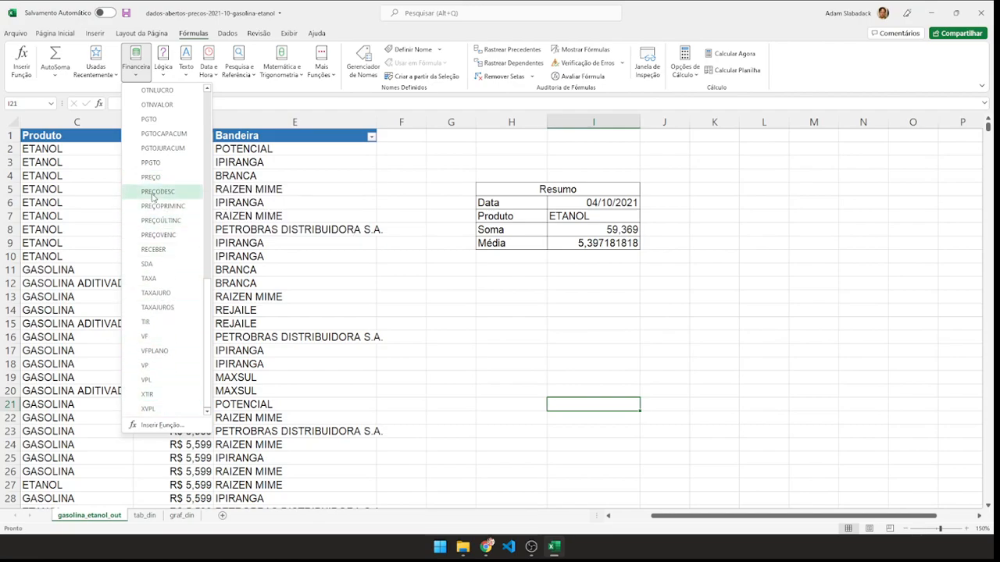
scroll(153, 247, "up", 6)
scroll(154, 247, "up", 5)
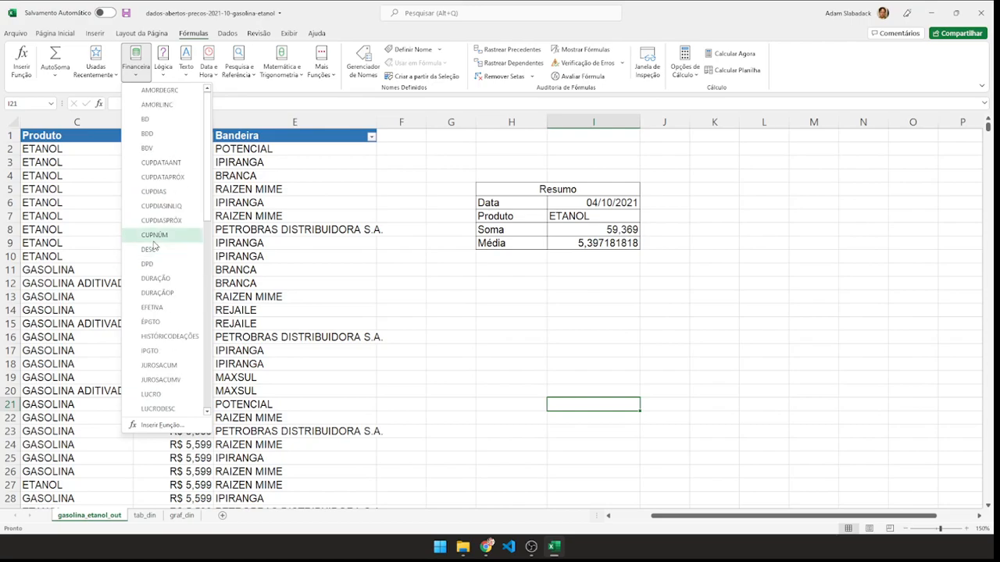
left_click(737, 351)
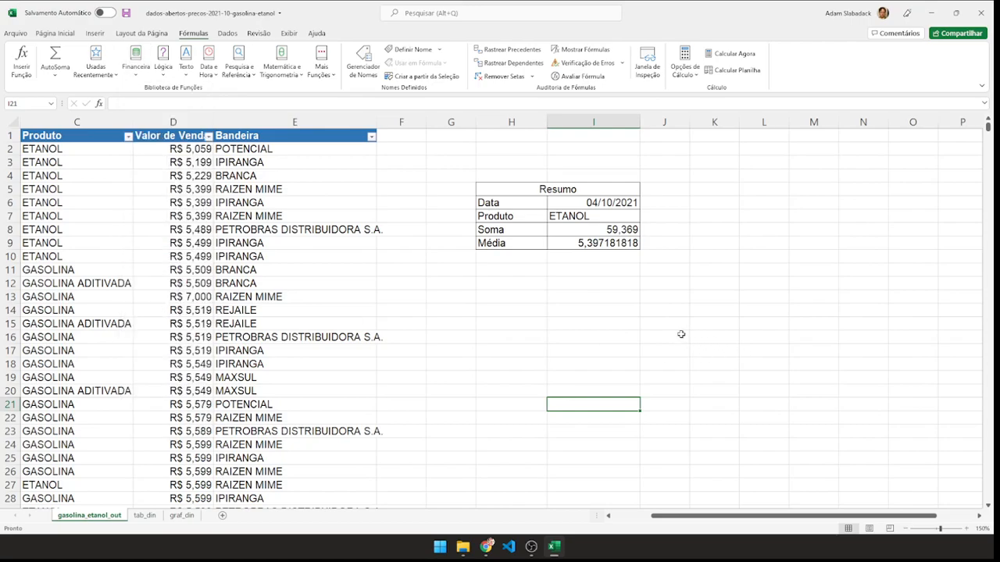